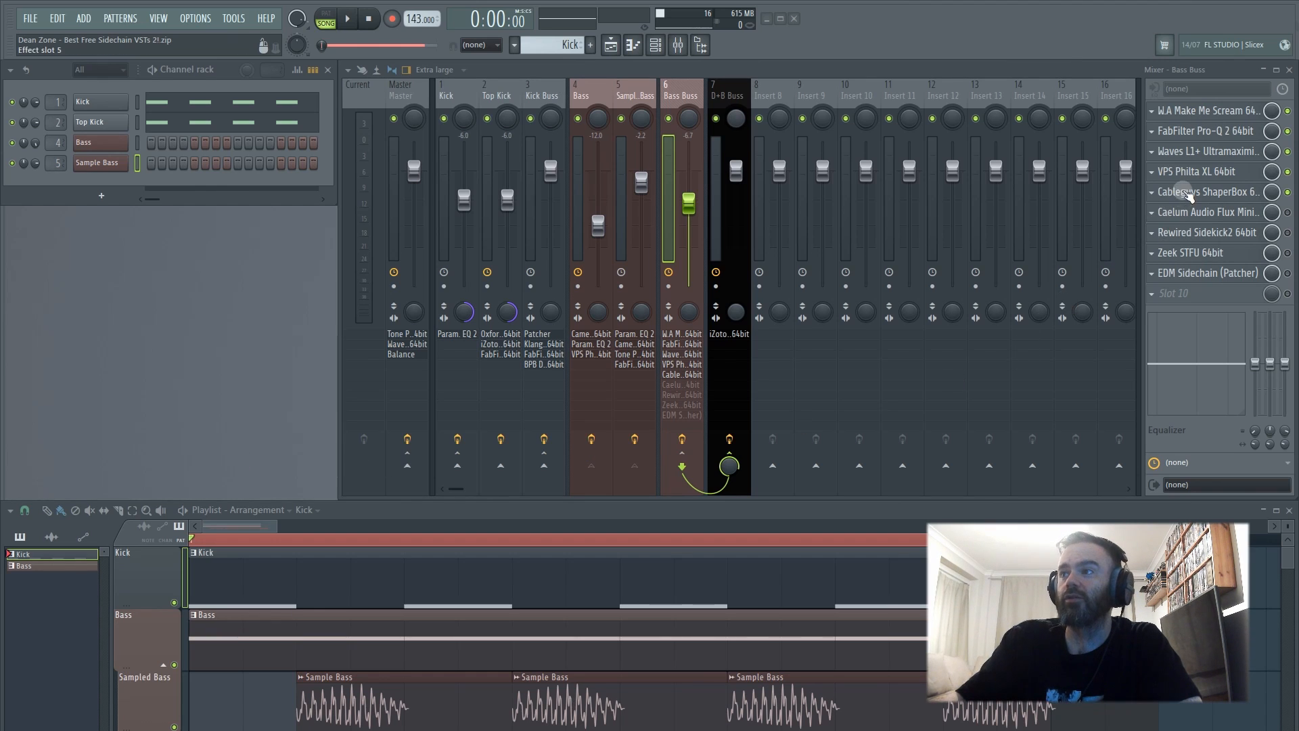
# - Open ShaperBox on the Bass Buss and compare its low-band and mid-band volume curves
pyautogui.click(1185, 193)
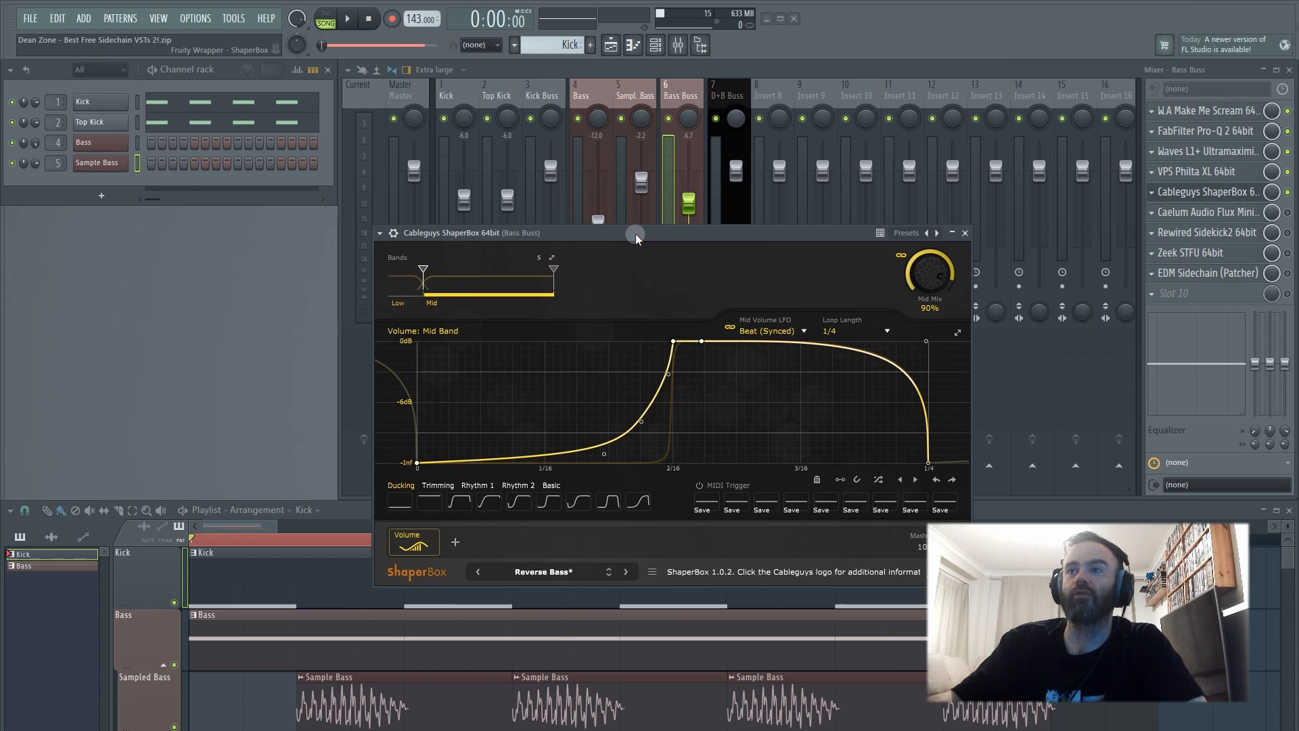
pyautogui.moveTo(636, 233); pyautogui.dragTo(562, 215)
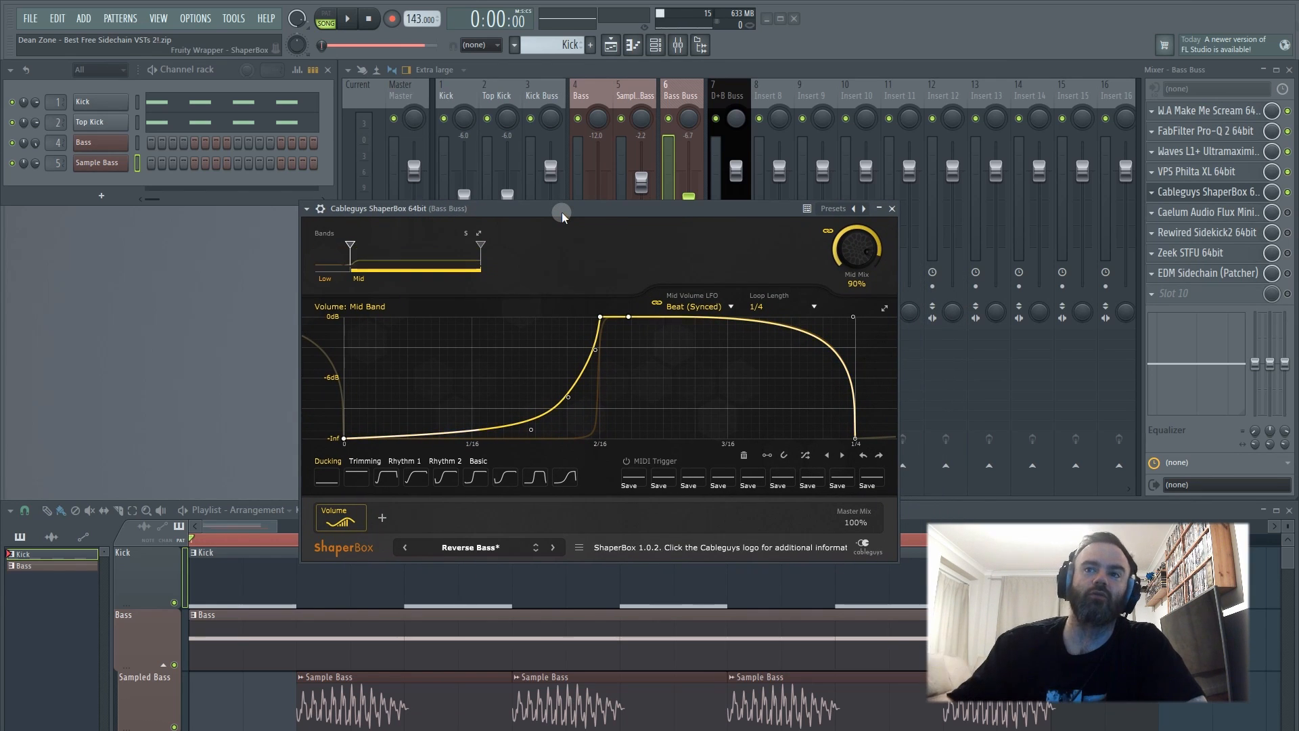
pyautogui.click(320, 252)
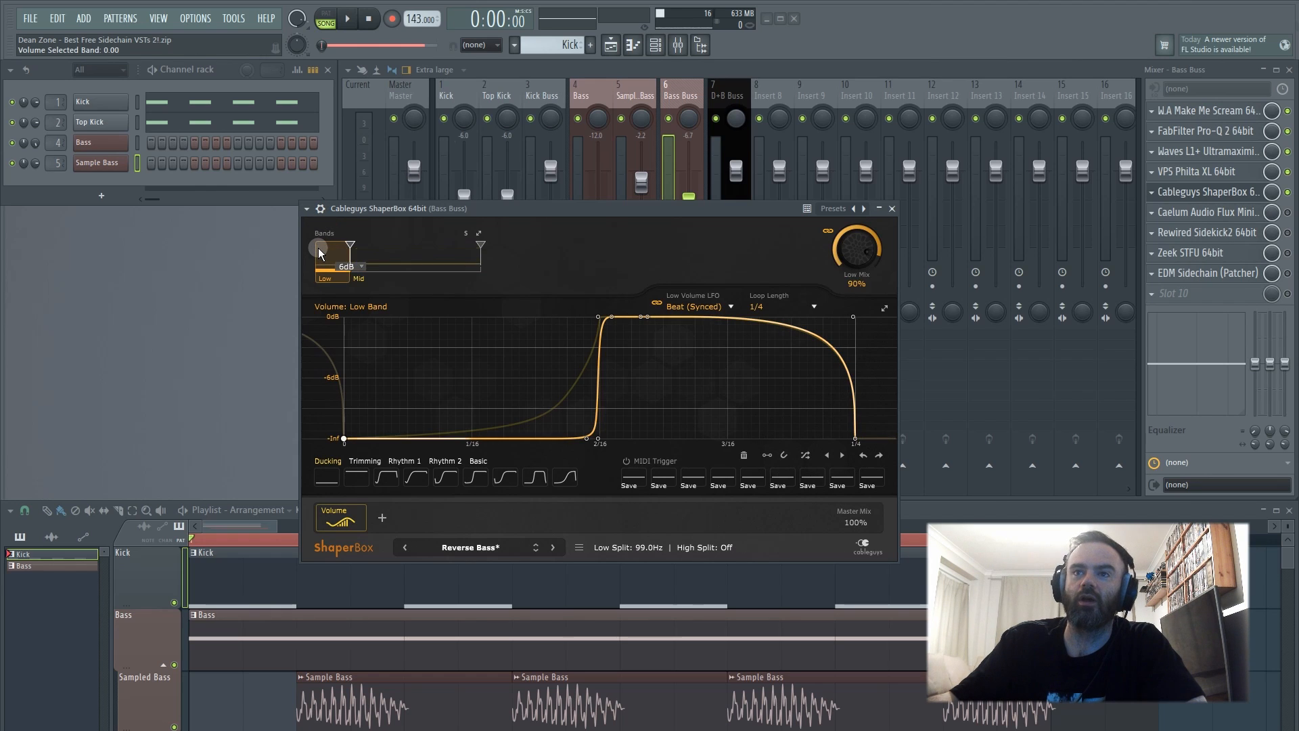
pyautogui.click(433, 255)
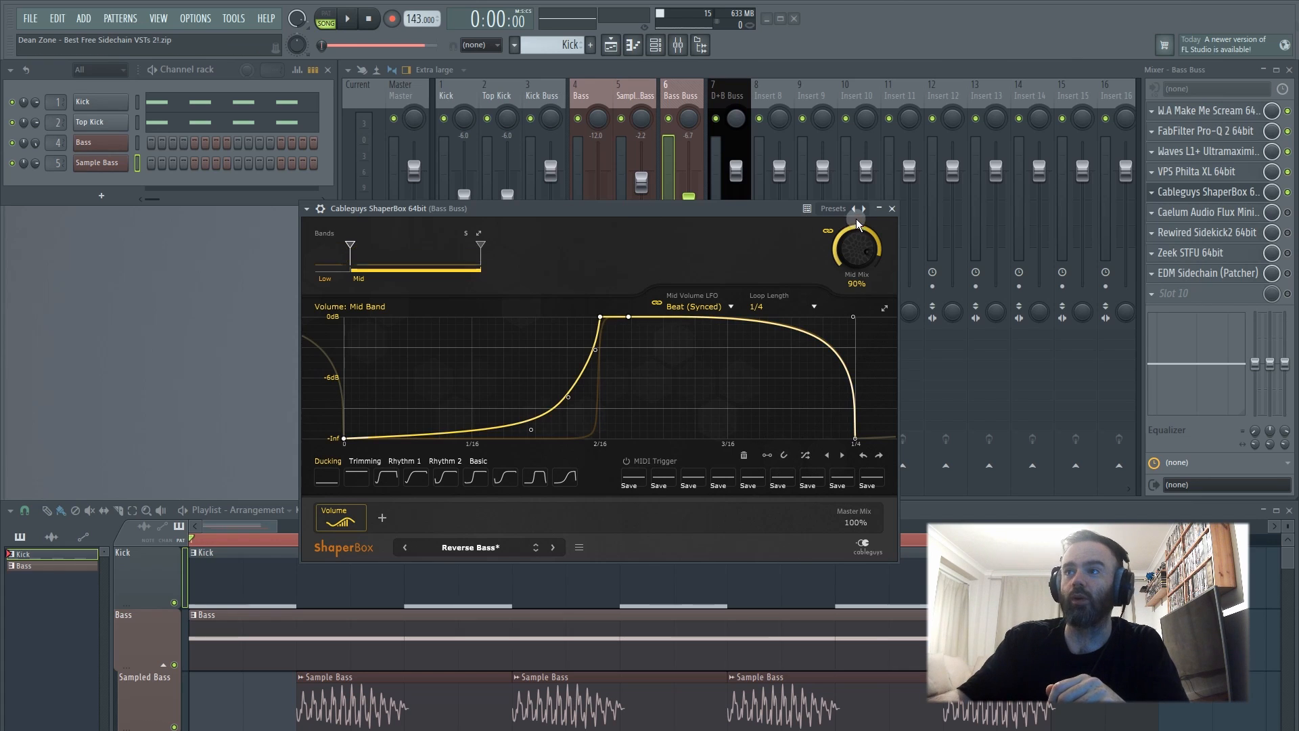
# - Close ShaperBox and play back the arrangement briefly to hear its sidechaining
pyautogui.click(892, 208)
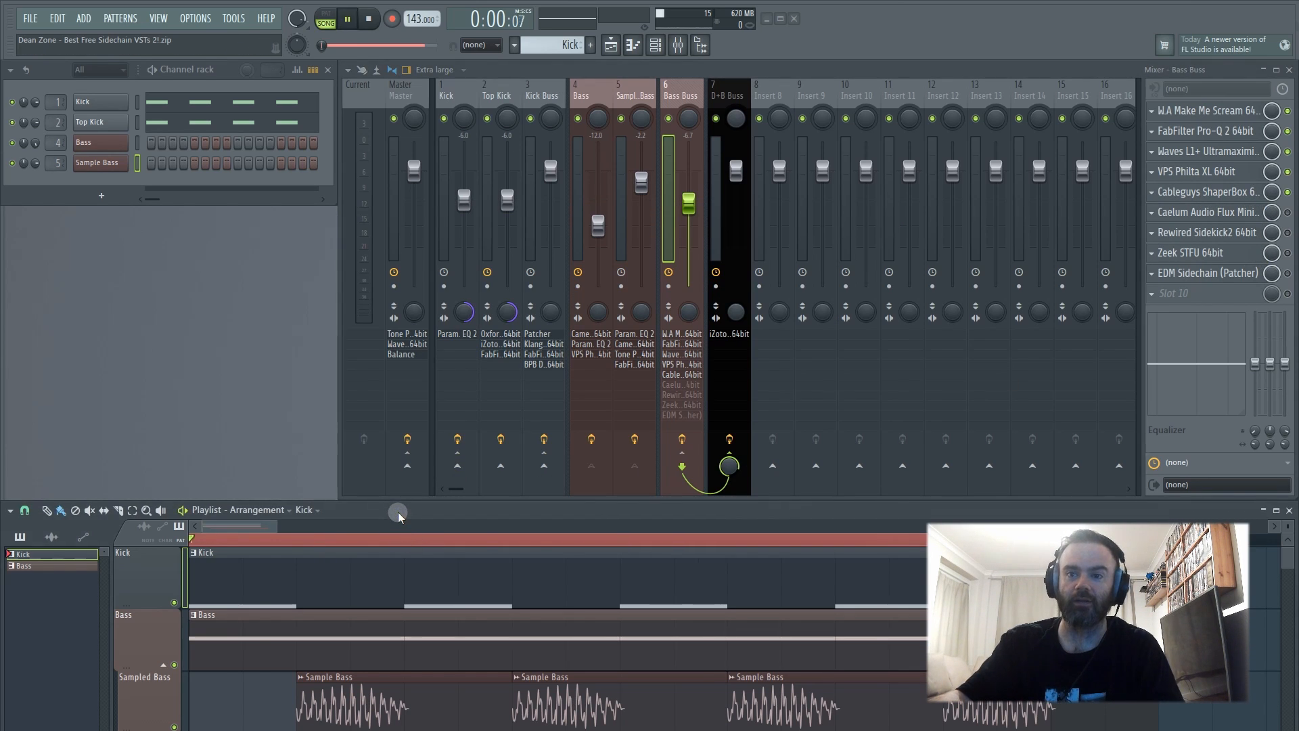
pyautogui.press('space')
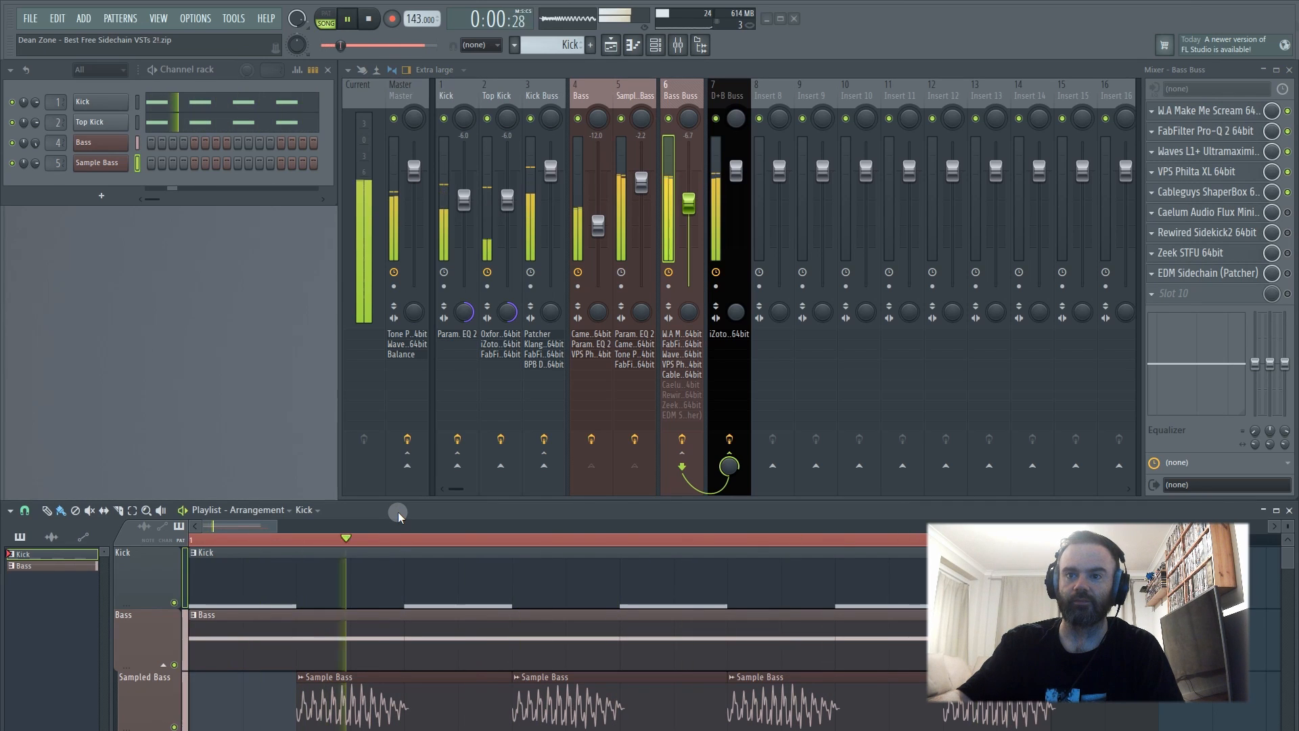
pyautogui.press('space')
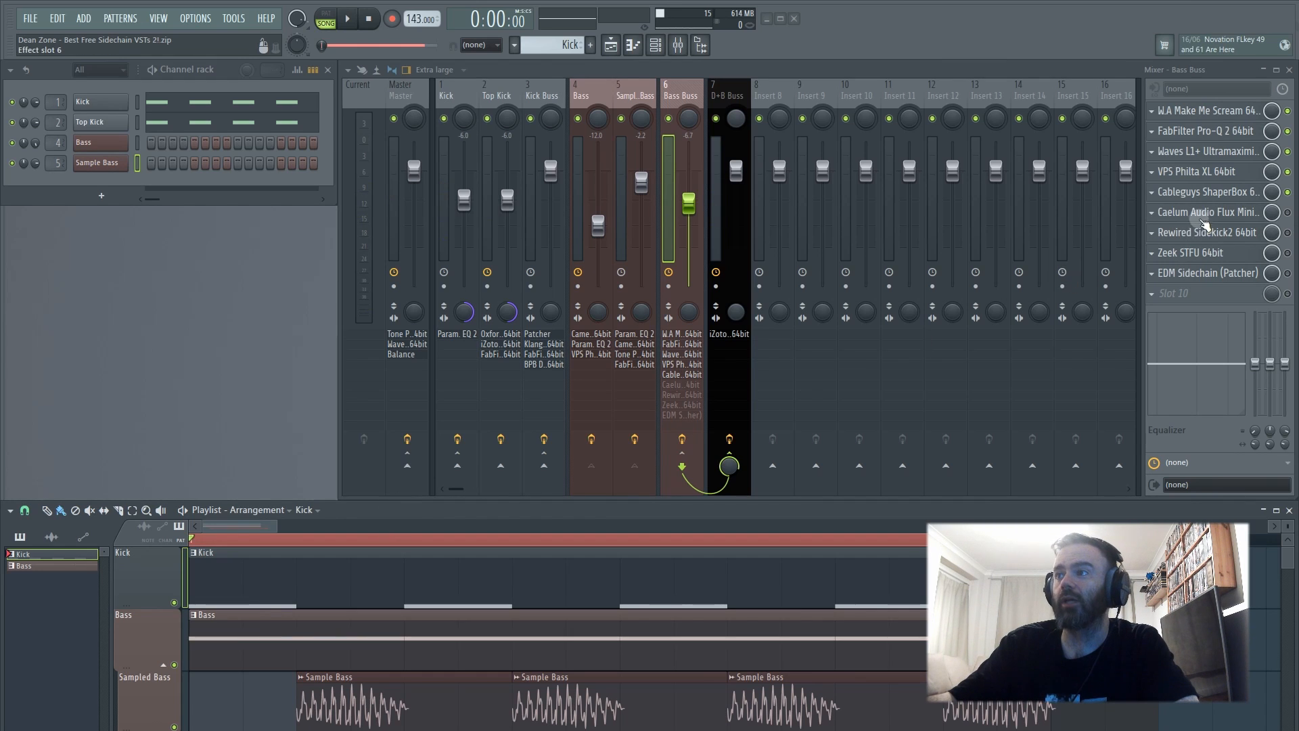
# - Disable ShaperBox on the Bass Buss, enable Caelum Audio Flux Mini 2 instead, and bring up its plugin window
pyautogui.click(1209, 212)
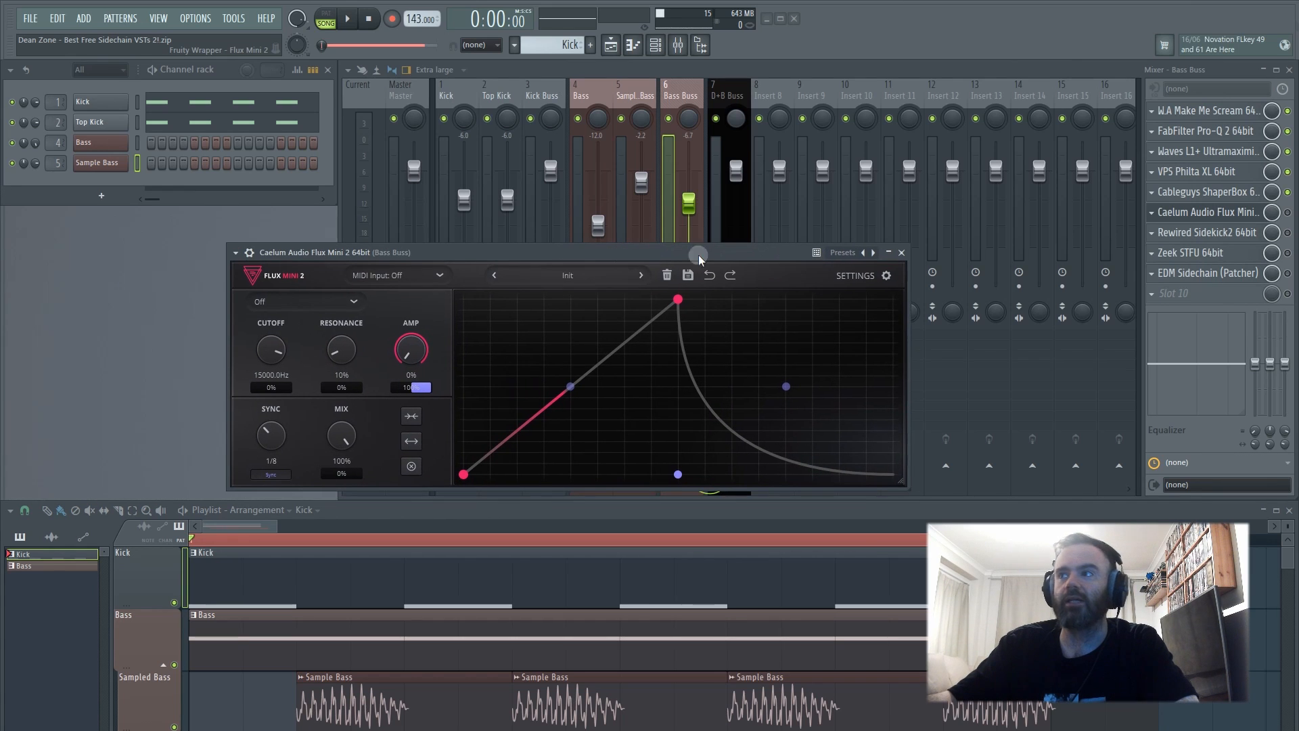
pyautogui.click(1289, 192)
pyautogui.click(1288, 214)
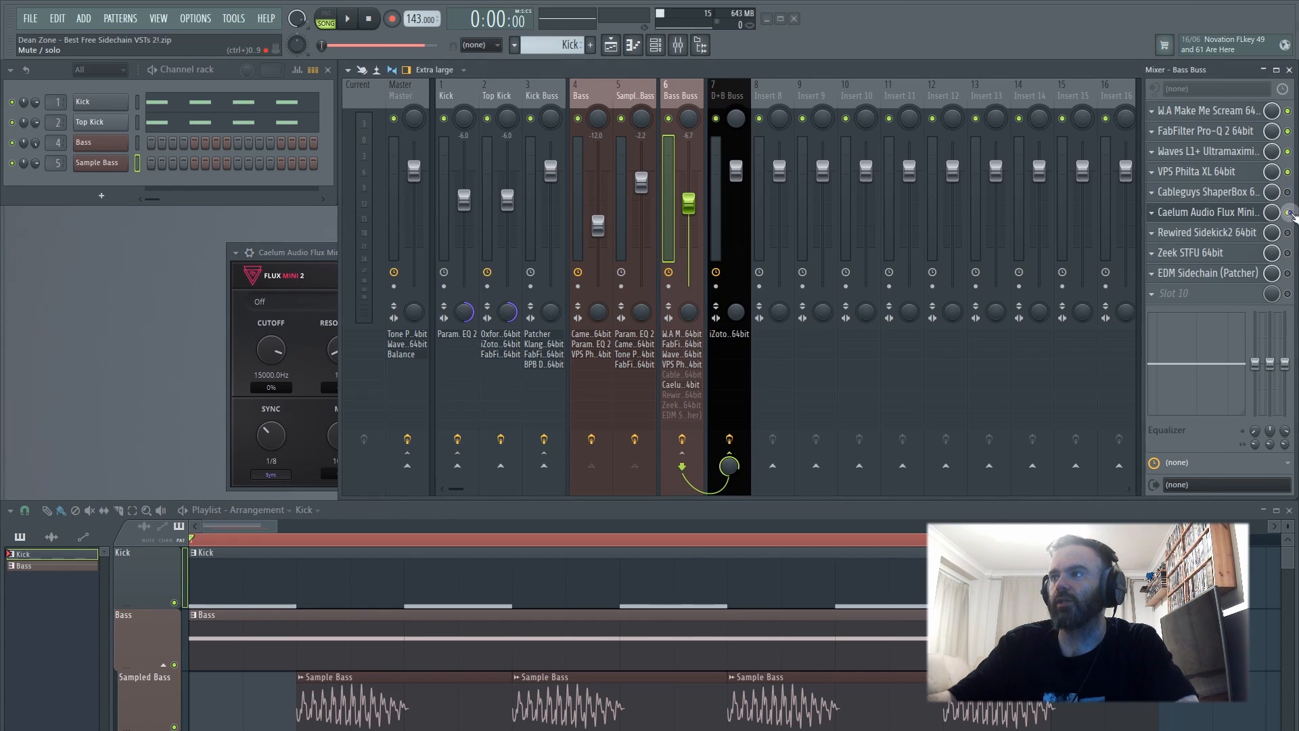
pyautogui.click(1212, 215)
pyautogui.click(1212, 215)
pyautogui.moveTo(526, 252); pyautogui.dragTo(519, 228)
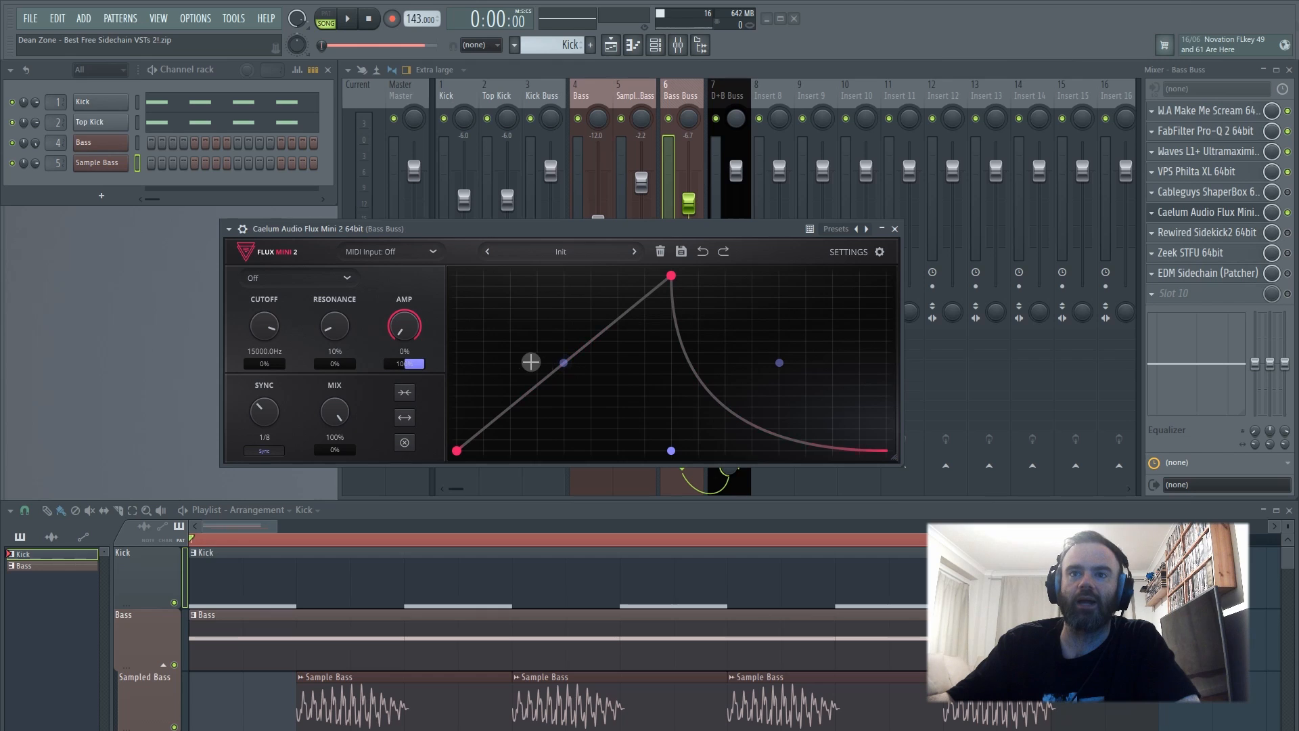
# - Set Flux Mini 2's sync rate to 1/4 and its filter cutoff to 22000 Hz
pyautogui.click(265, 414)
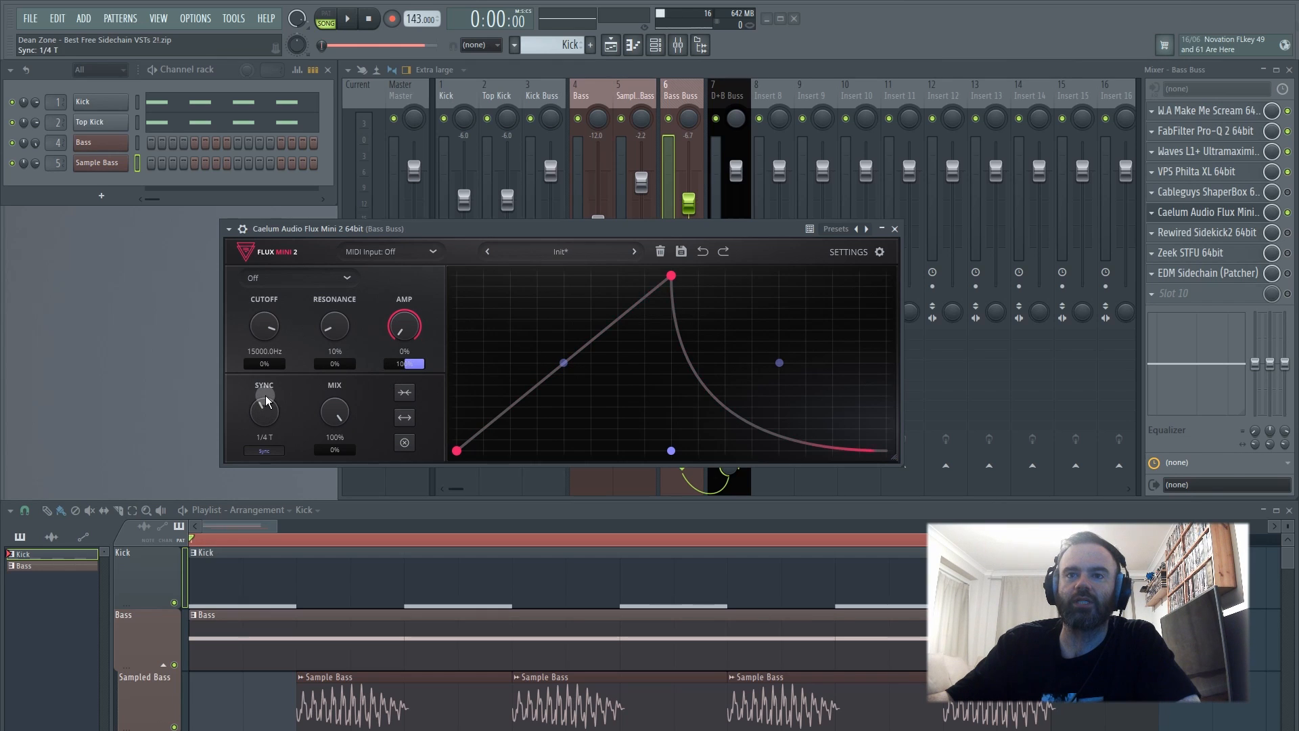
pyautogui.moveTo(266, 401); pyautogui.dragTo(268, 389)
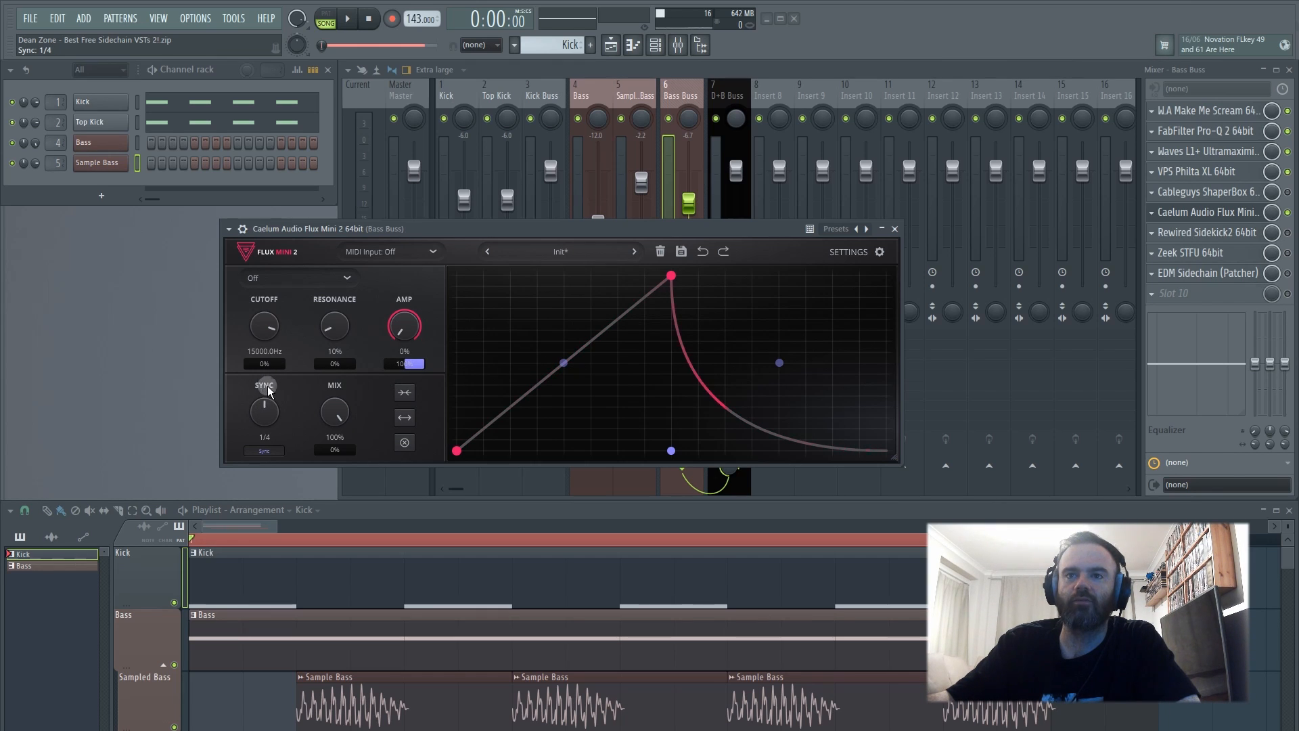
pyautogui.moveTo(266, 327); pyautogui.dragTo(251, 264)
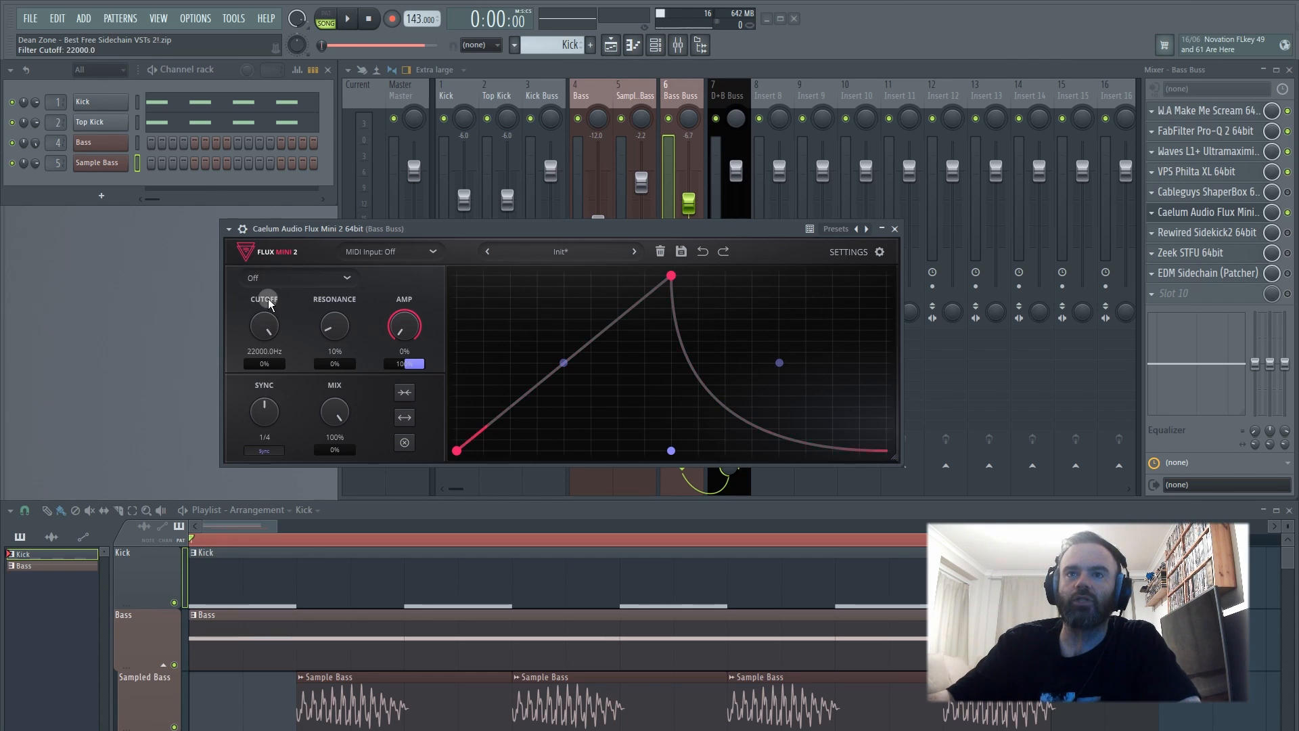
# - Keep the filter type off, and set the resonance to 0% and the amp to 100%
pyautogui.click(287, 278)
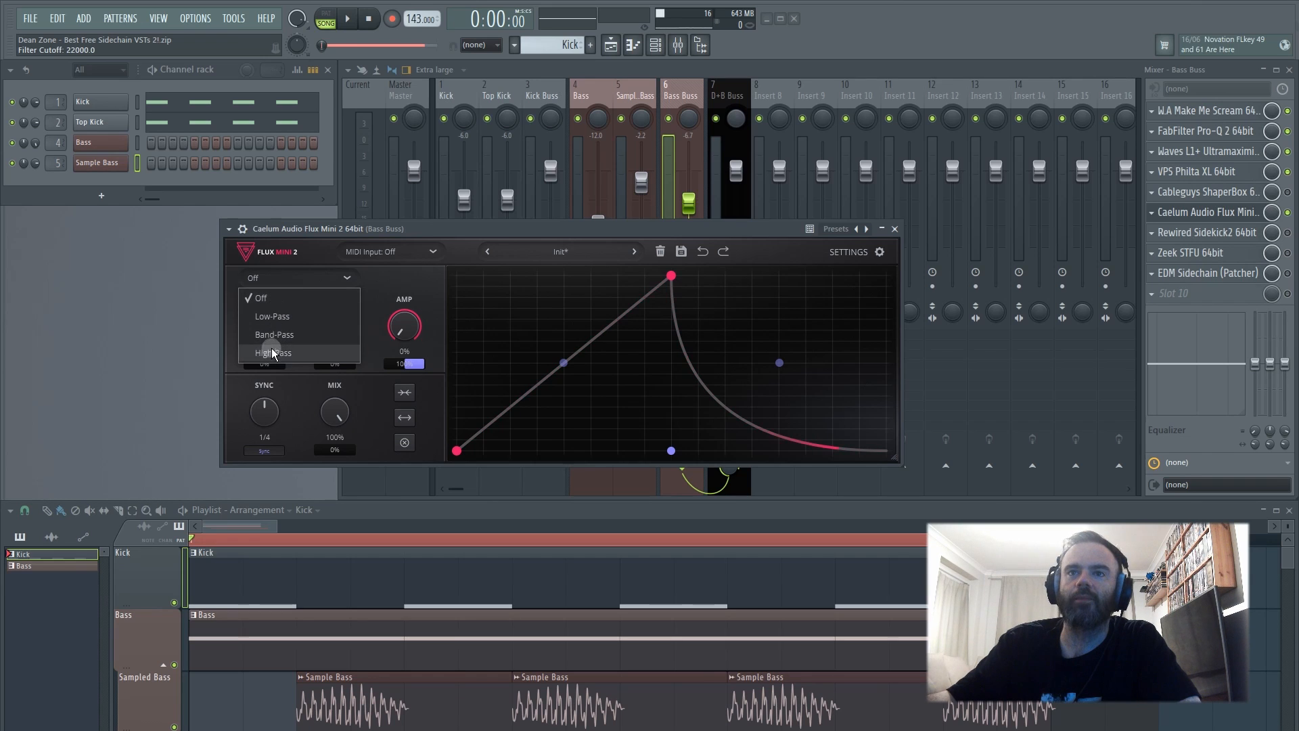
pyautogui.click(381, 283)
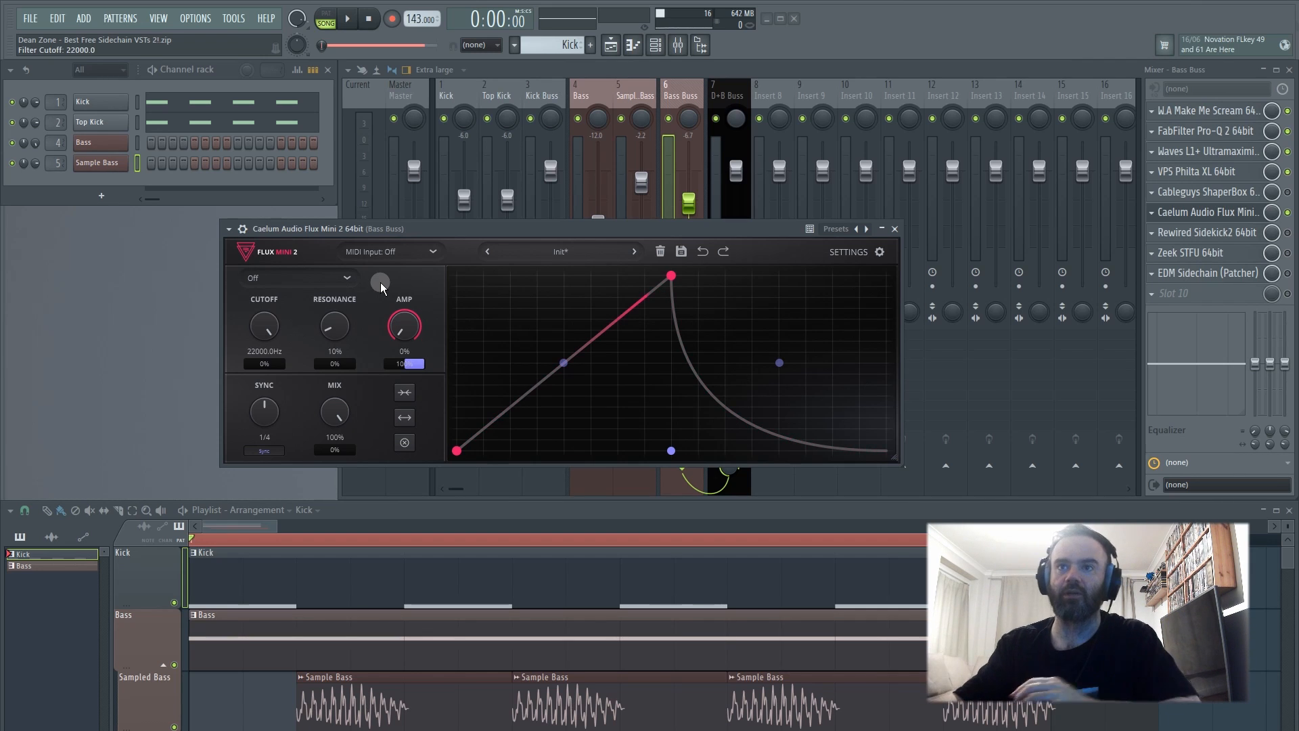
pyautogui.moveTo(323, 184); pyautogui.dragTo(334, 333)
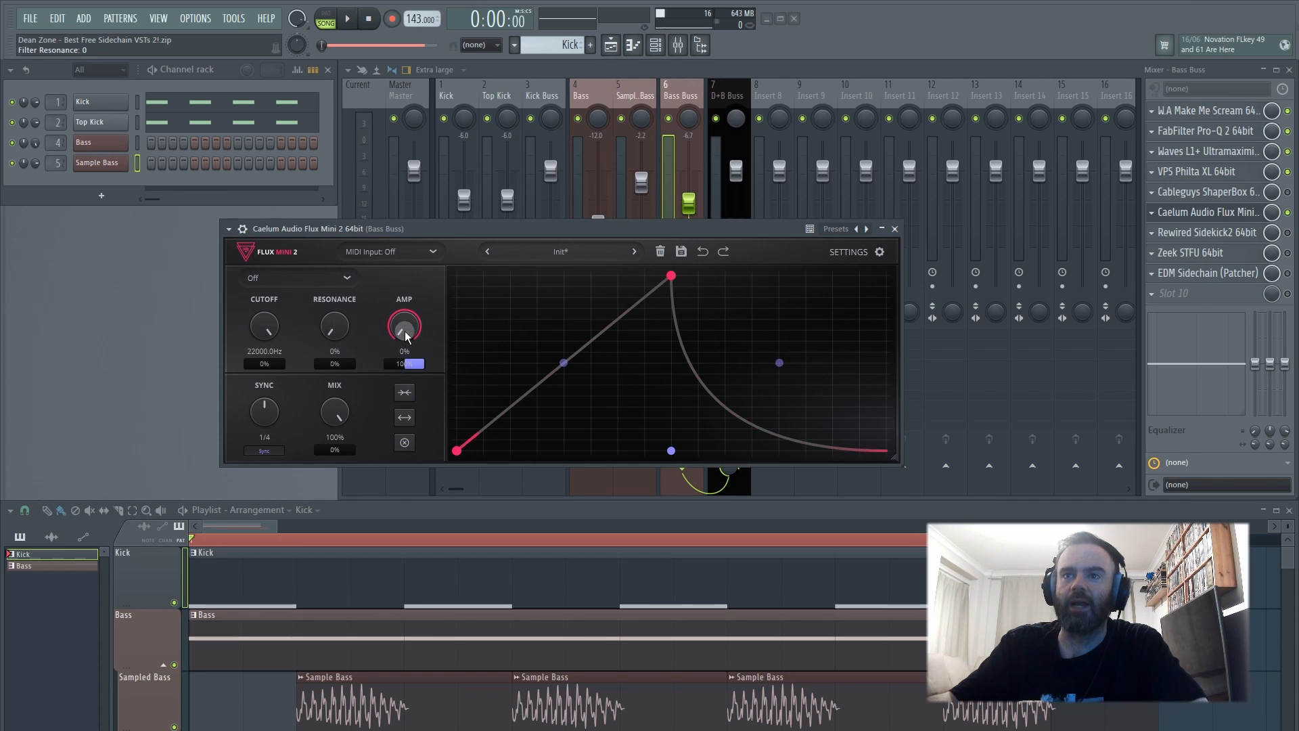
pyautogui.moveTo(334, 406); pyautogui.dragTo(341, 305)
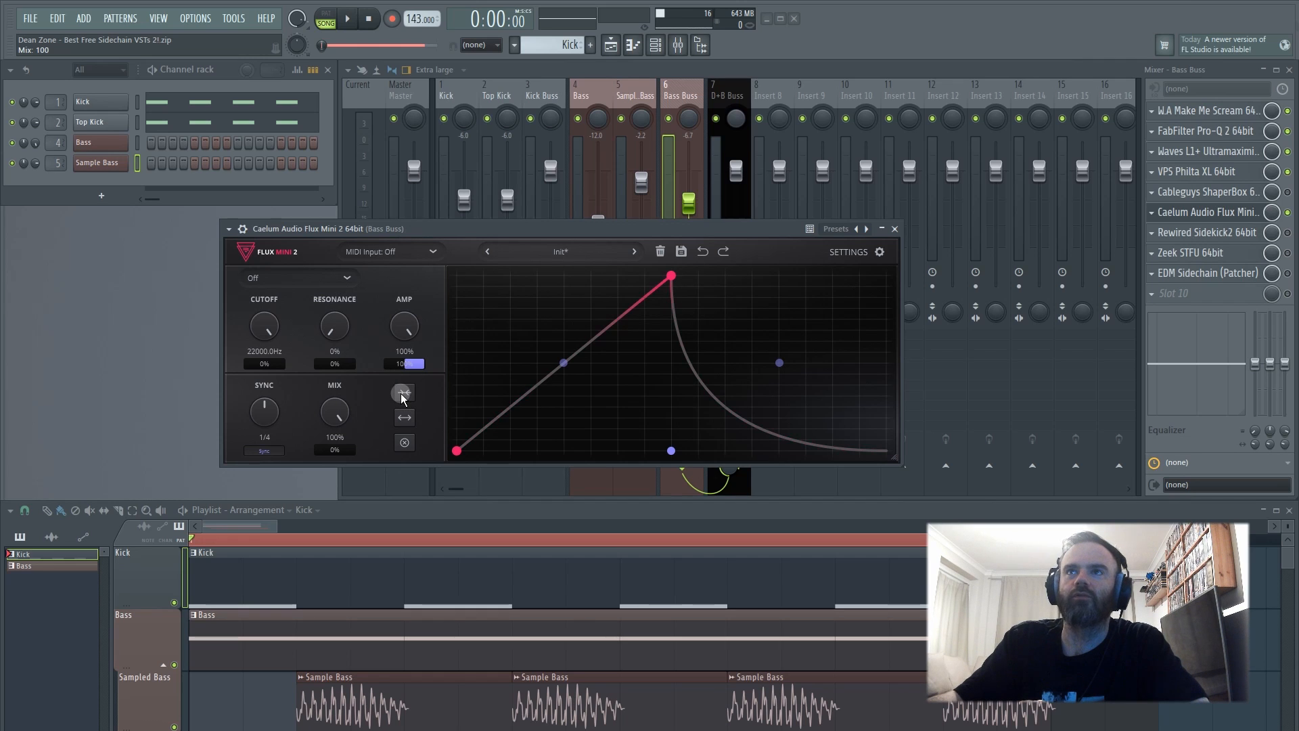
# - Try repeating the envelope shape up to eight cycles, and reduce it back to a single cycle
pyautogui.click(402, 393)
pyautogui.click(403, 394)
pyautogui.click(403, 394)
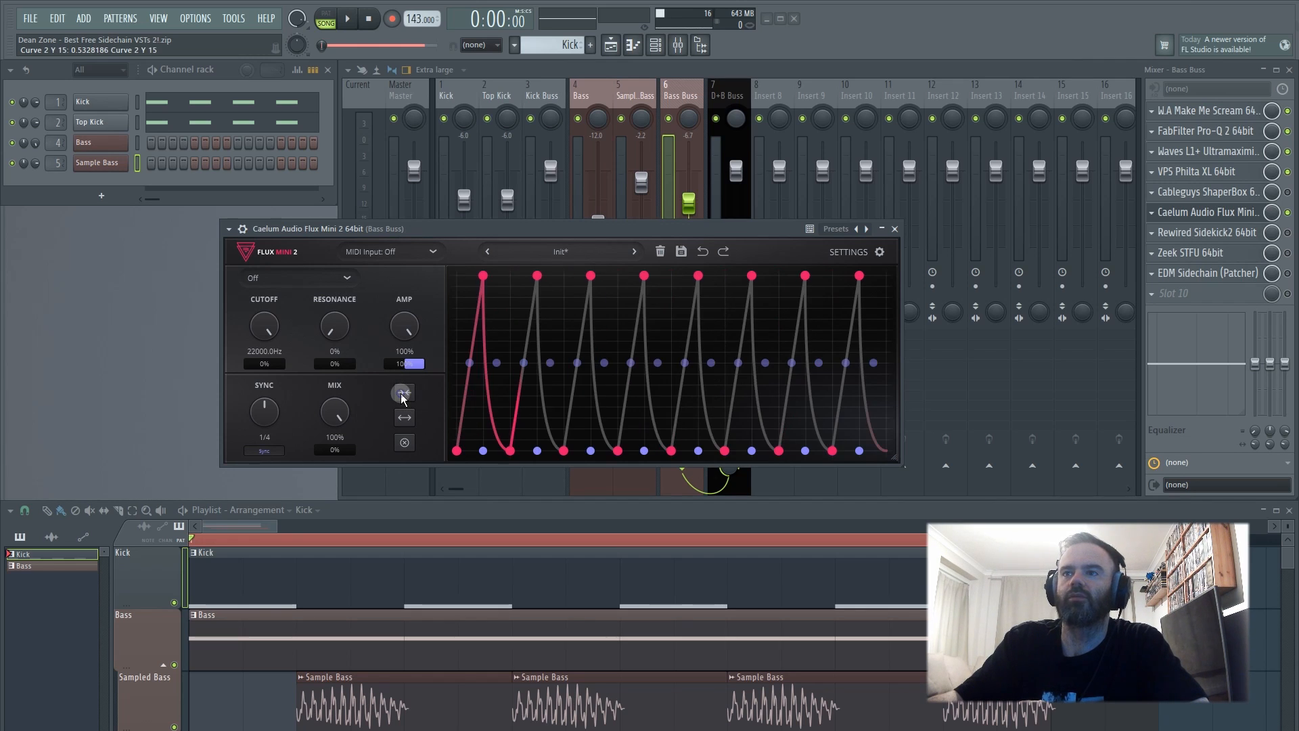
pyautogui.click(403, 419)
pyautogui.click(404, 418)
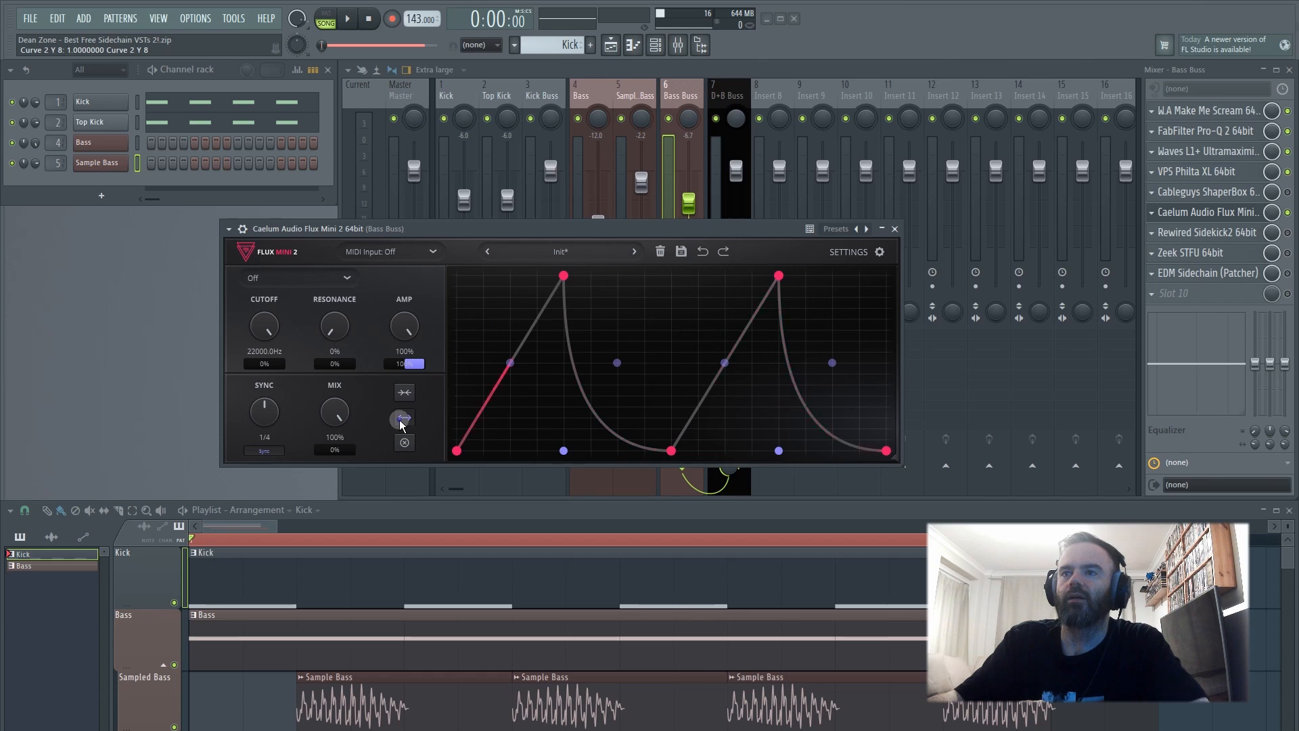
pyautogui.click(403, 418)
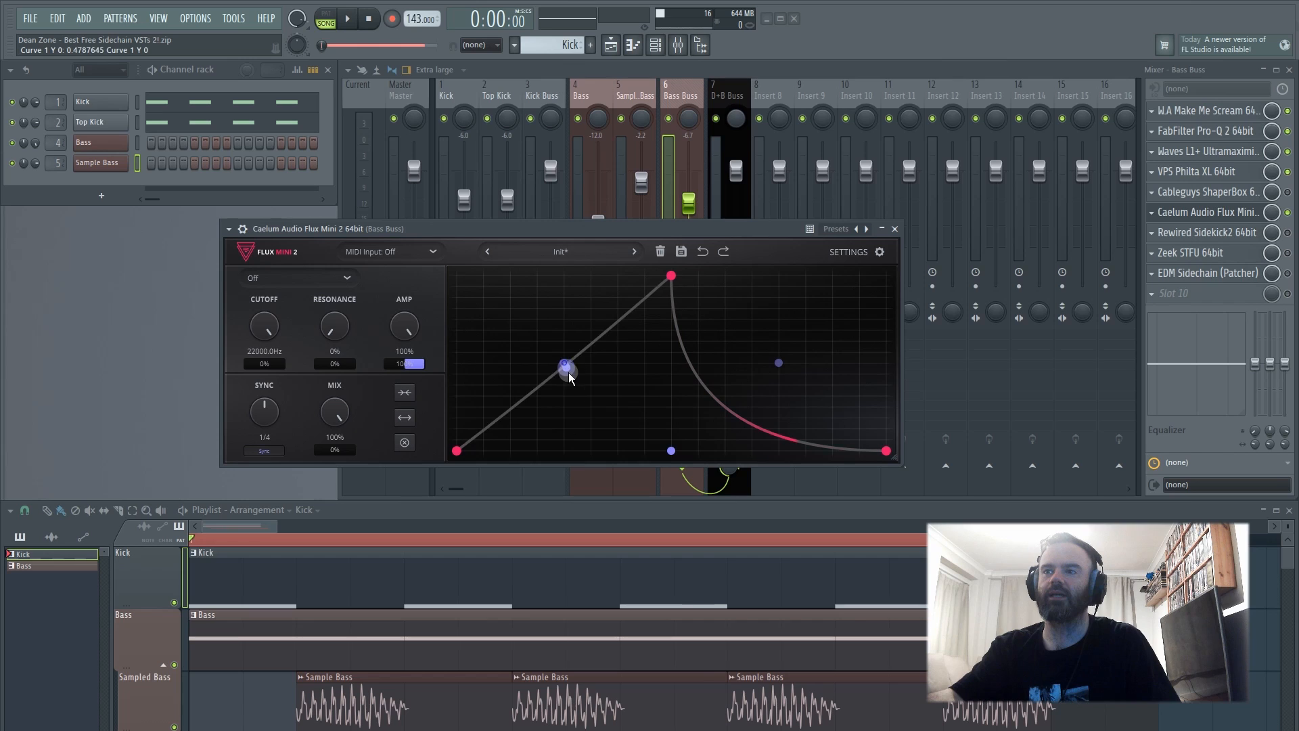
# - Bend the envelope's rise into a concave curve and round its second half so it stays high before dropping steeply
pyautogui.moveTo(569, 377); pyautogui.dragTo(588, 449)
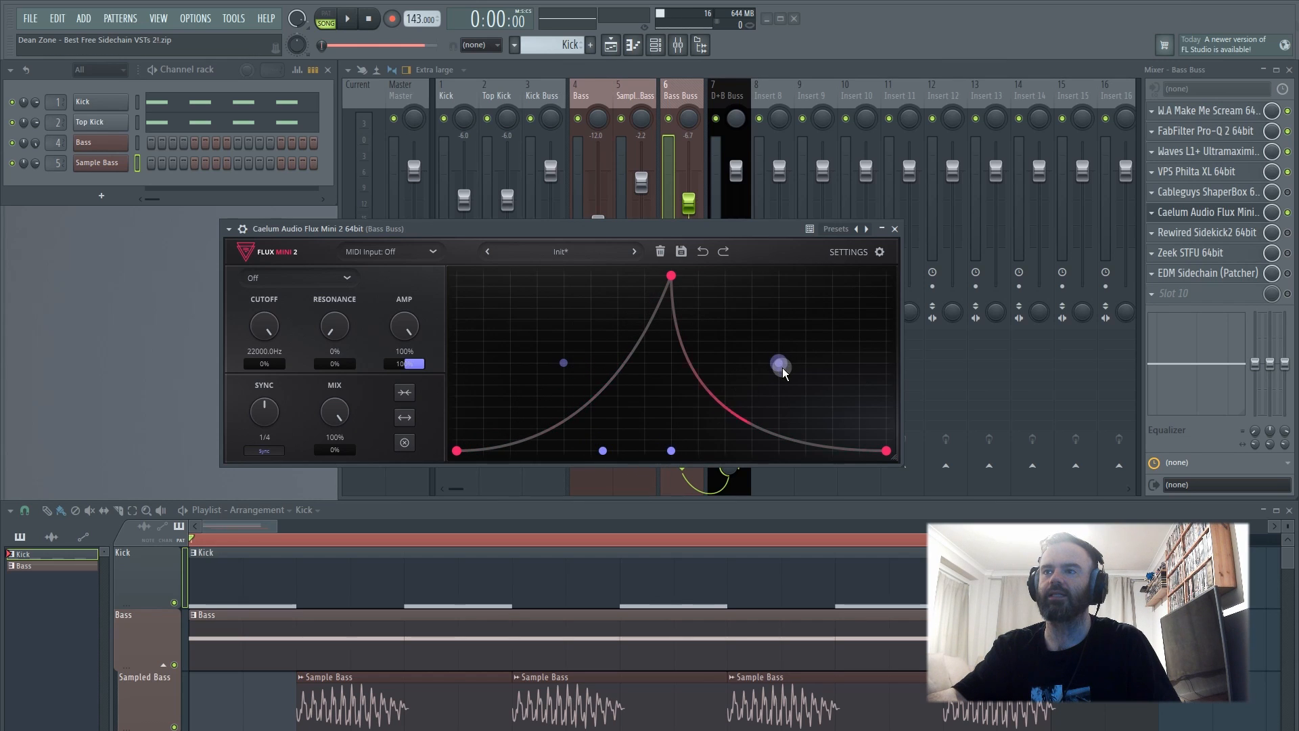
pyautogui.moveTo(779, 366); pyautogui.dragTo(886, 275)
pyautogui.moveTo(671, 451); pyautogui.dragTo(888, 267)
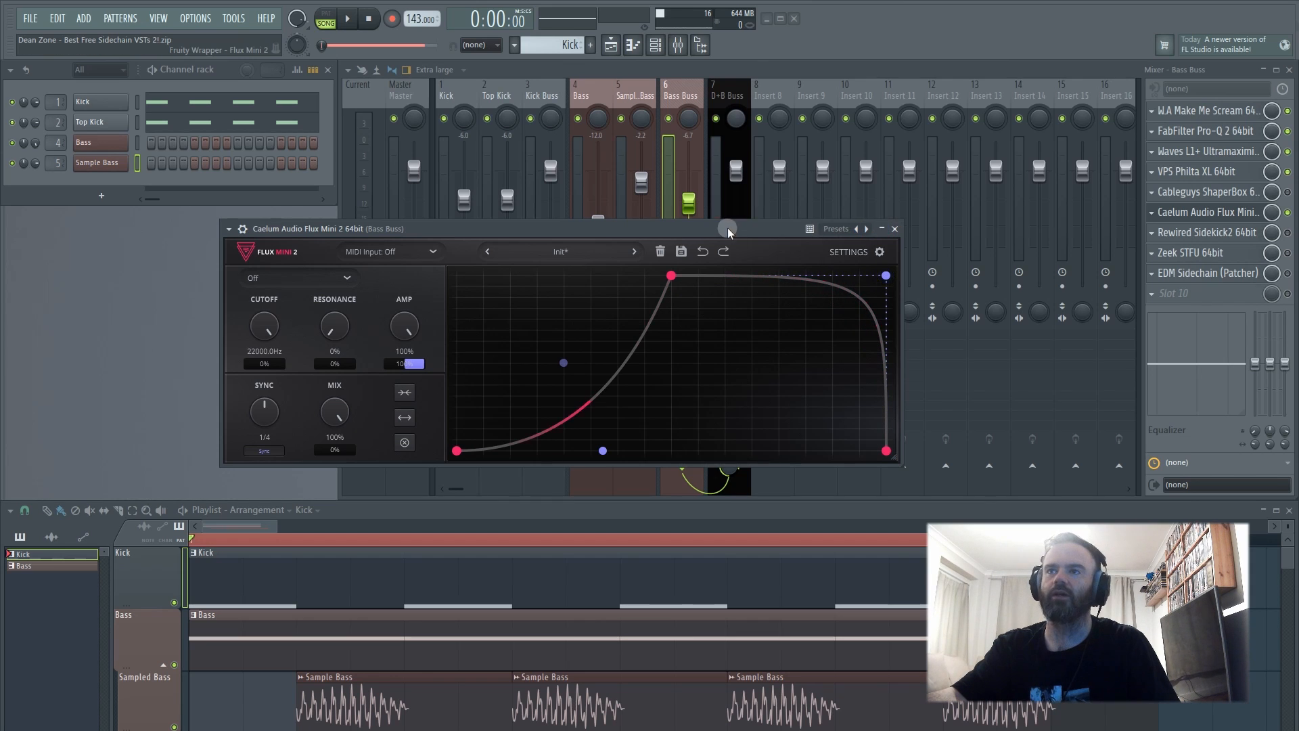
pyautogui.moveTo(727, 233); pyautogui.dragTo(682, 257)
# - Start playback, reshape the envelope's rise into an S-curve, and lower the amp to 0%
pyautogui.press('space')
pyautogui.moveTo(572, 397); pyautogui.dragTo(704, 499)
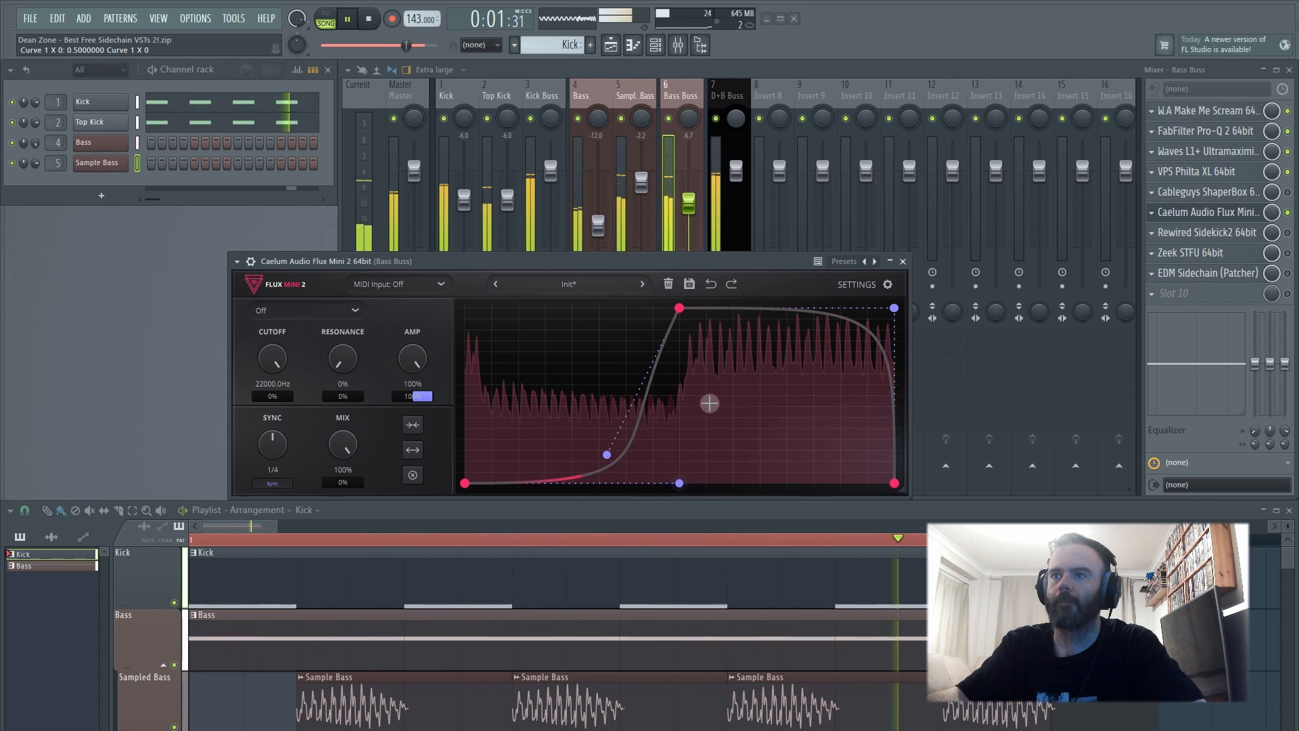
pyautogui.moveTo(342, 443)
pyautogui.mouseDown()
pyautogui.moveTo(348, 620)
pyautogui.moveTo(352, 431)
pyautogui.mouseUp()
pyautogui.moveTo(412, 357); pyautogui.dragTo(418, 559)
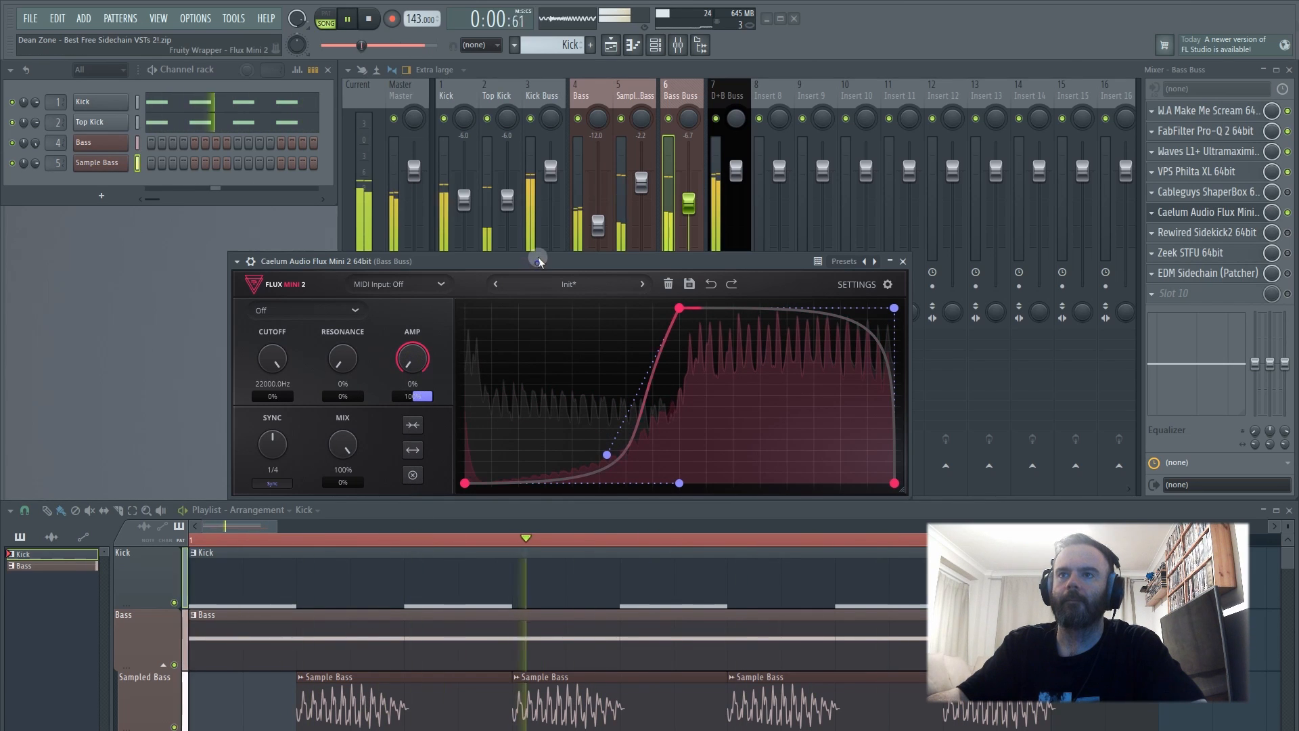
# - Reshape the envelope's rise during playback into a gradual ramp that steepens towards the peak, and stop playback
pyautogui.moveTo(539, 261); pyautogui.dragTo(536, 200)
pyautogui.moveTo(604, 394); pyautogui.dragTo(657, 321)
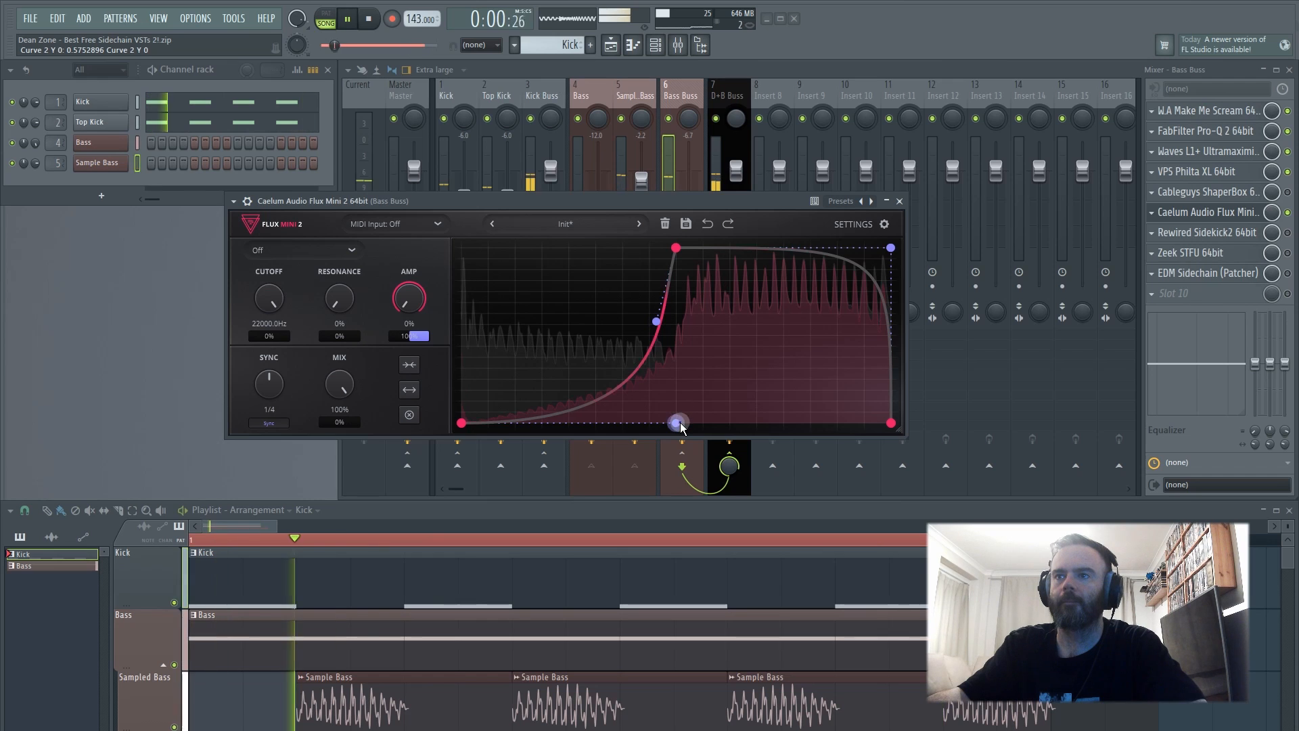
pyautogui.moveTo(680, 425); pyautogui.dragTo(652, 397)
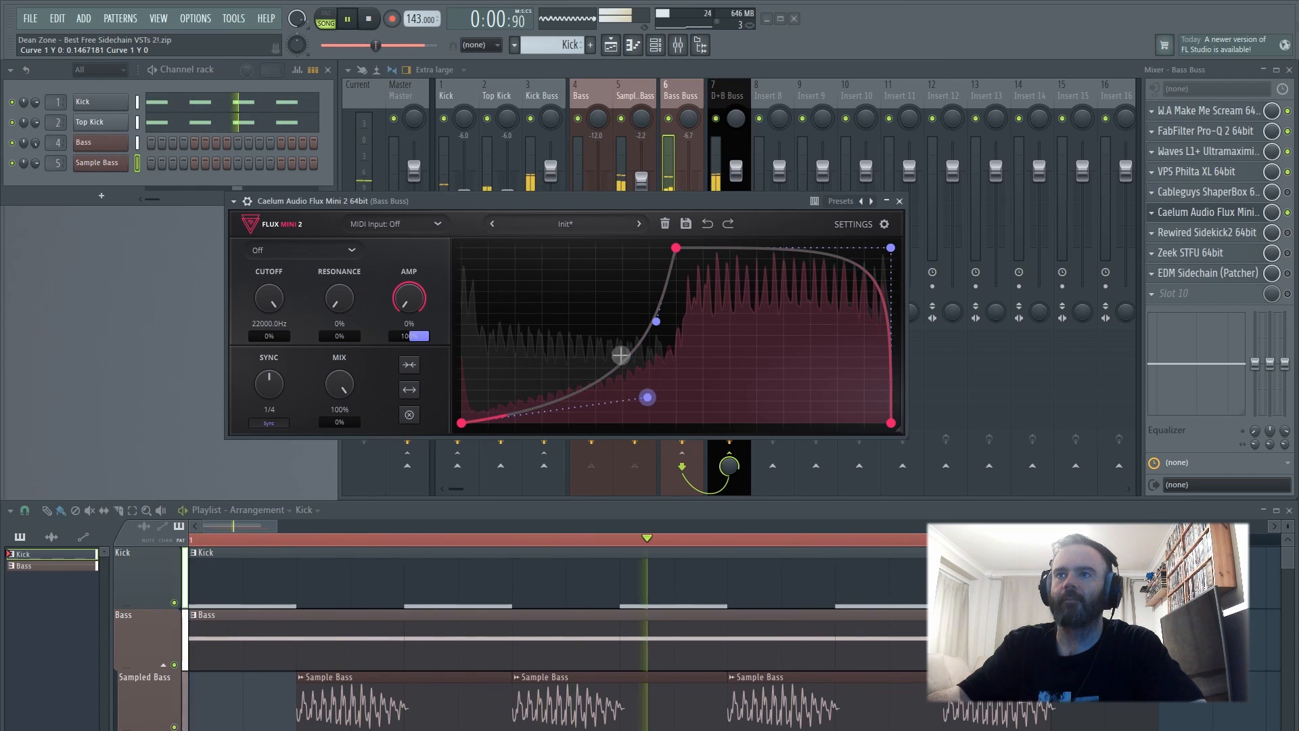
pyautogui.press('space')
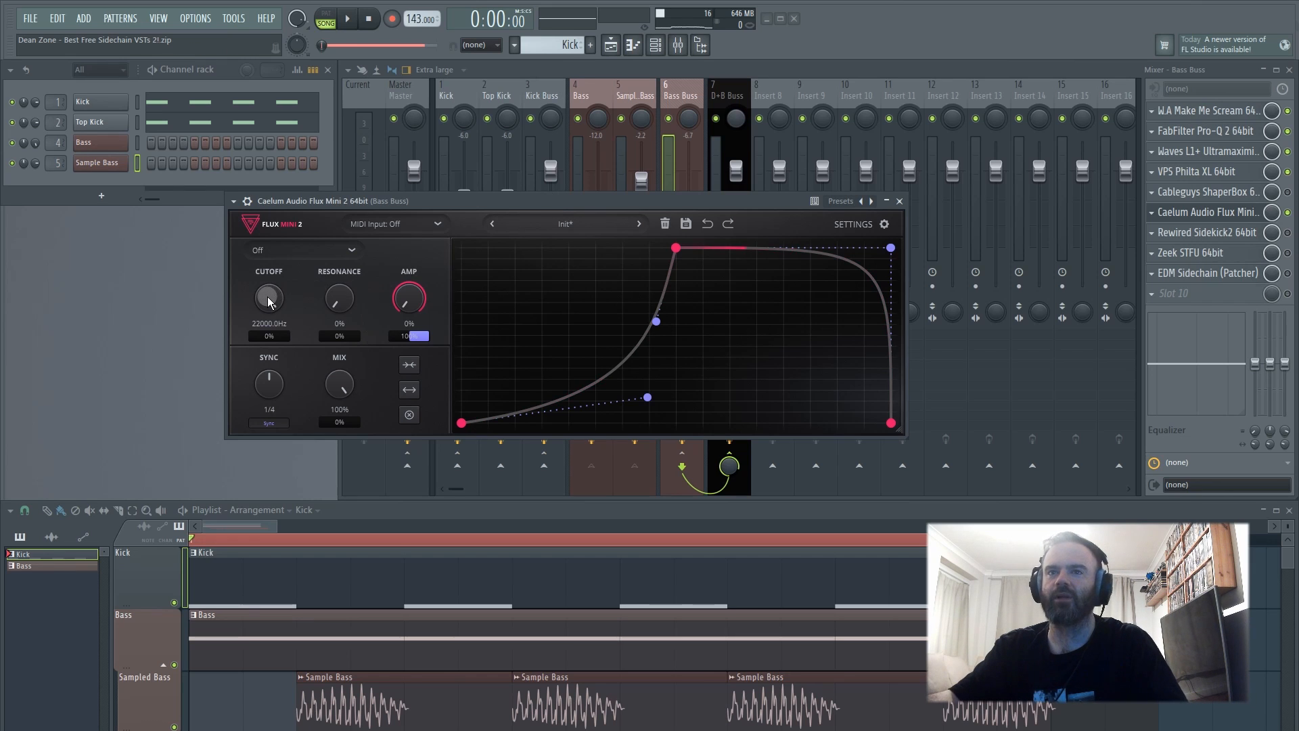
# - Try the High-Pass filter during playback, sweeping its cutoff down to 20 Hz, and stop playback
pyautogui.press('space')
pyautogui.click(296, 249)
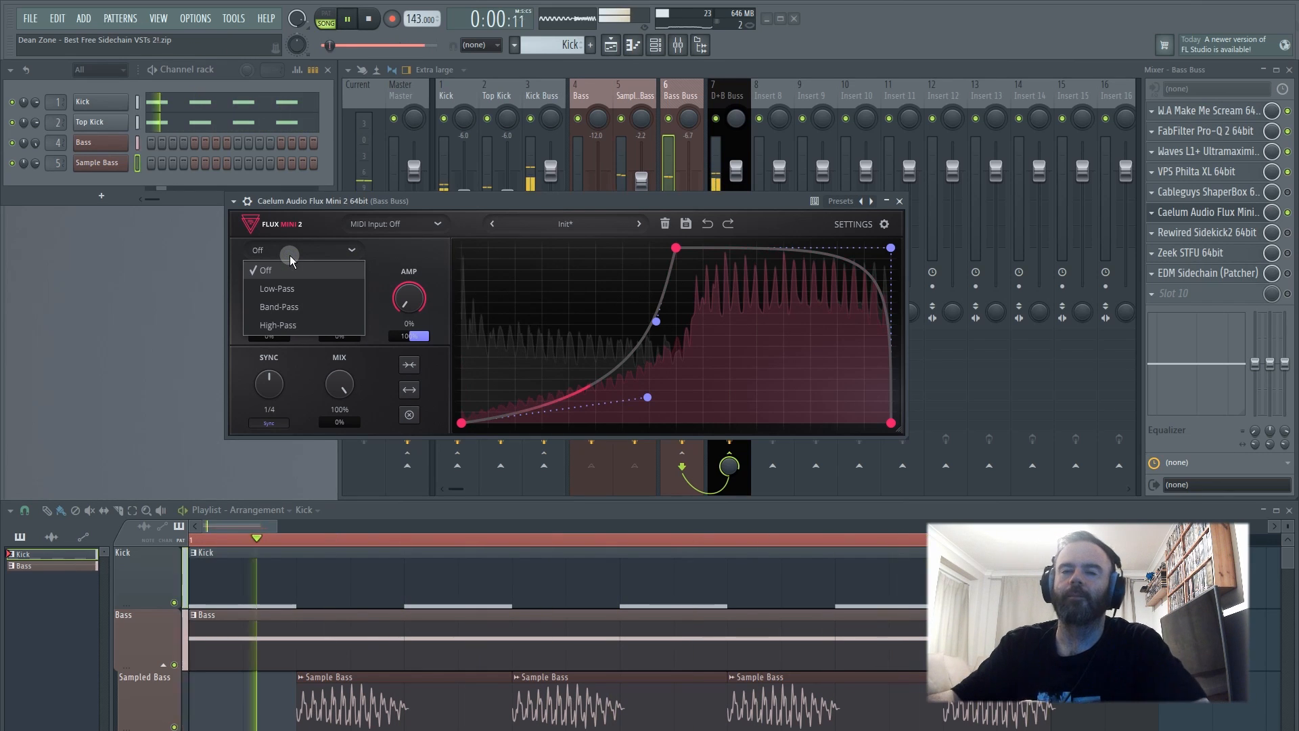
pyautogui.click(290, 325)
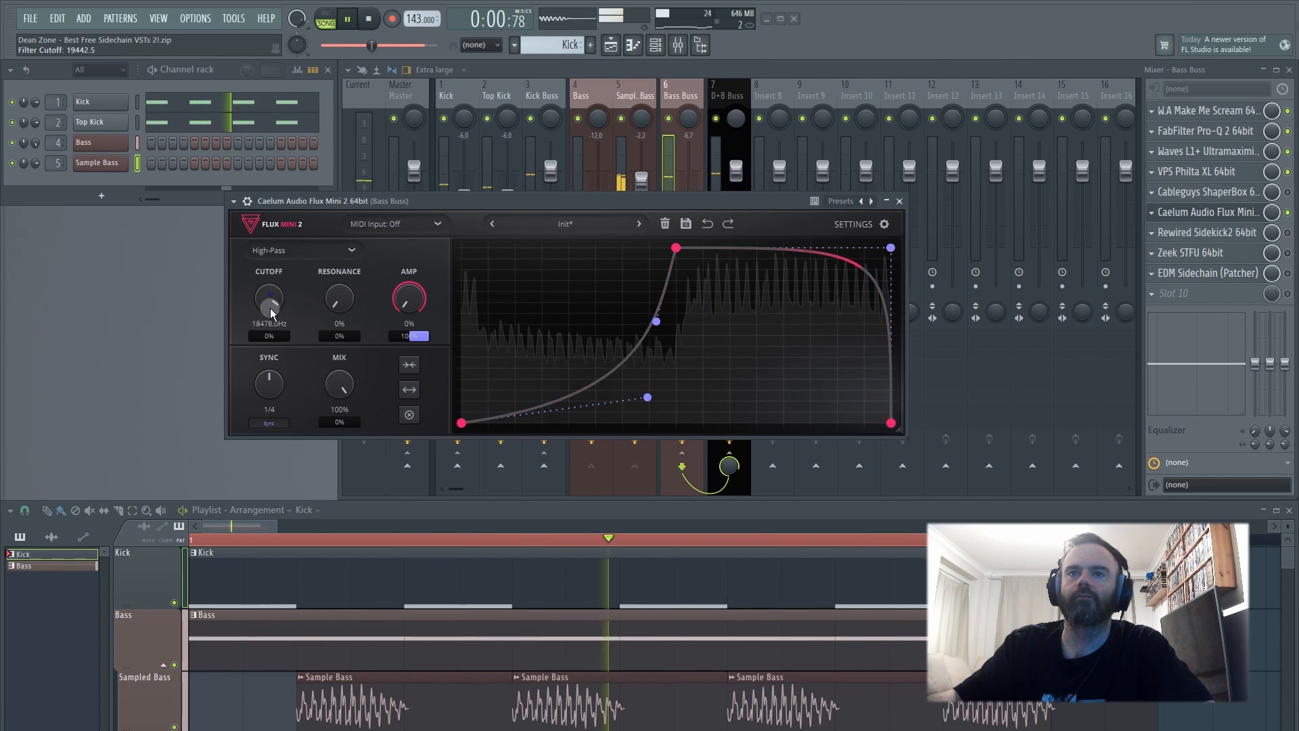
pyautogui.moveTo(269, 298); pyautogui.dragTo(250, 144)
pyautogui.moveTo(245, 123); pyautogui.dragTo(250, 314)
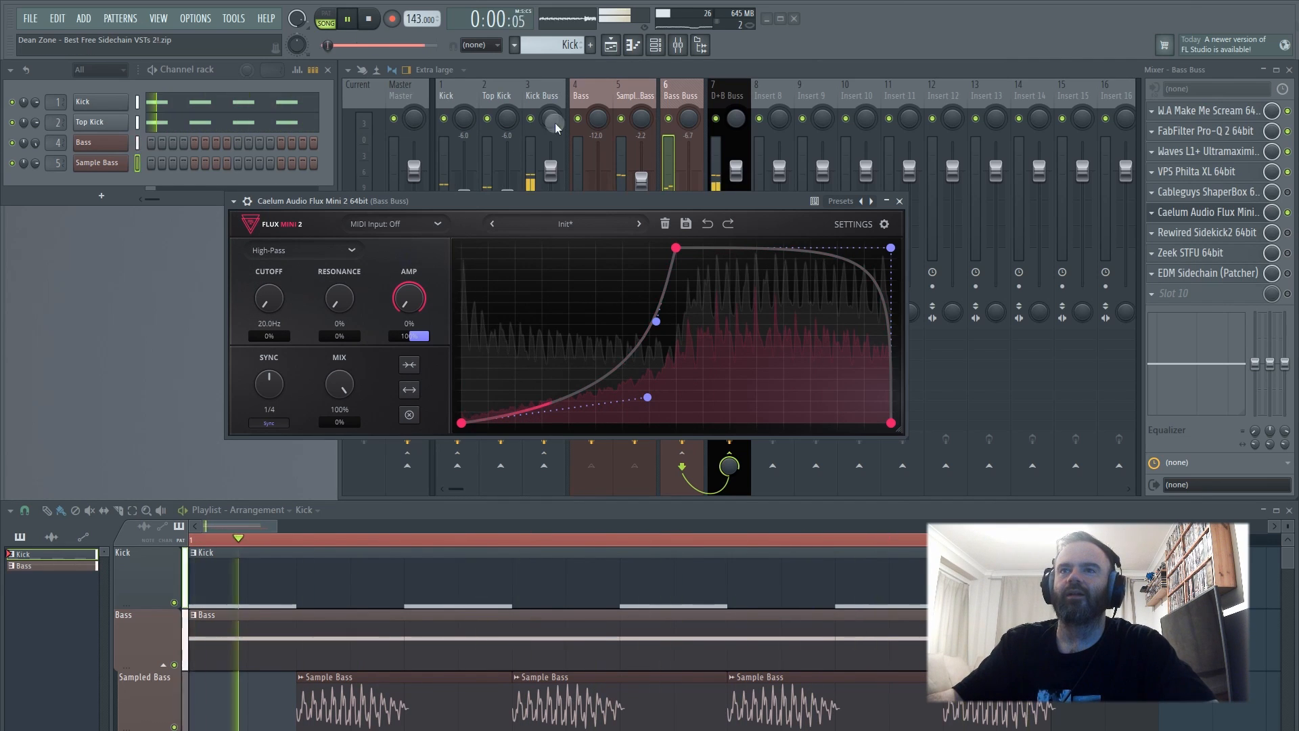
pyautogui.click(595, 64)
pyautogui.press('space')
pyautogui.click(239, 296)
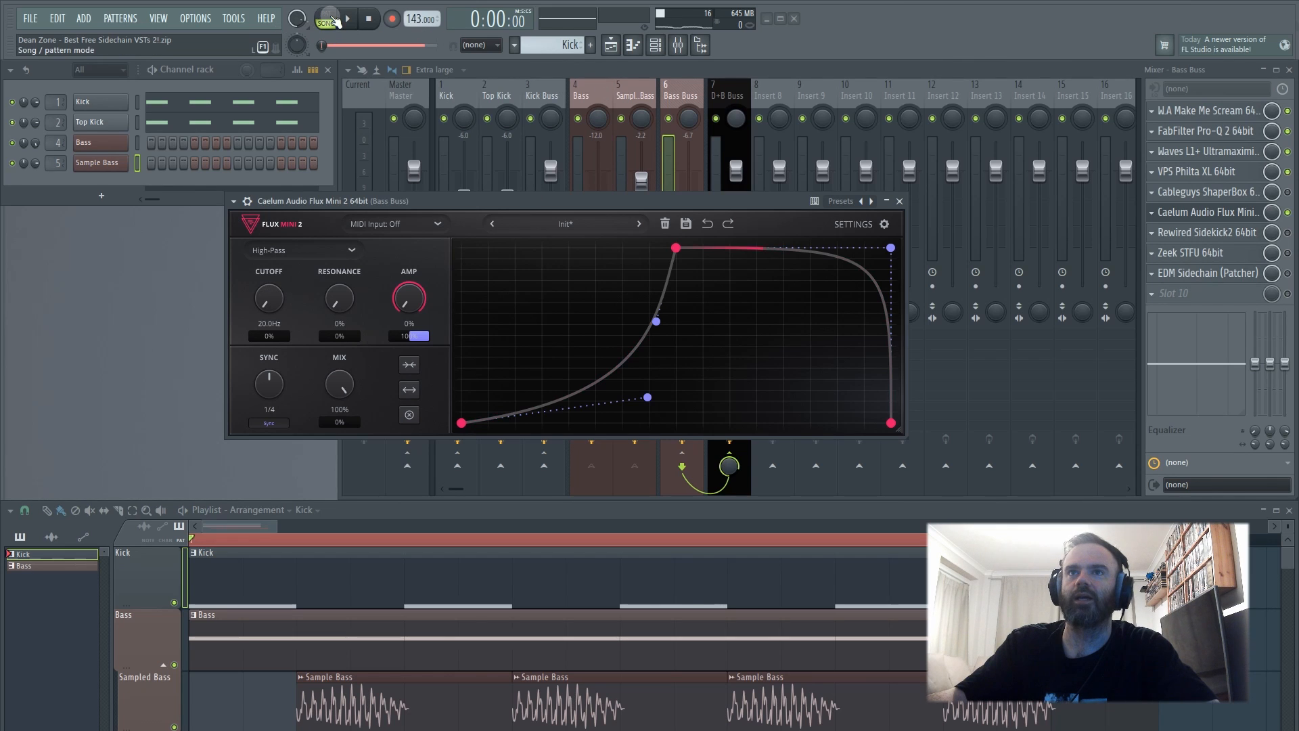
# - Switch the filter to Low-Pass during playback, sweep its cutoff and leave it at 22000 Hz, and stop playback
pyautogui.click(349, 20)
pyautogui.moveTo(269, 299); pyautogui.dragTo(261, 230)
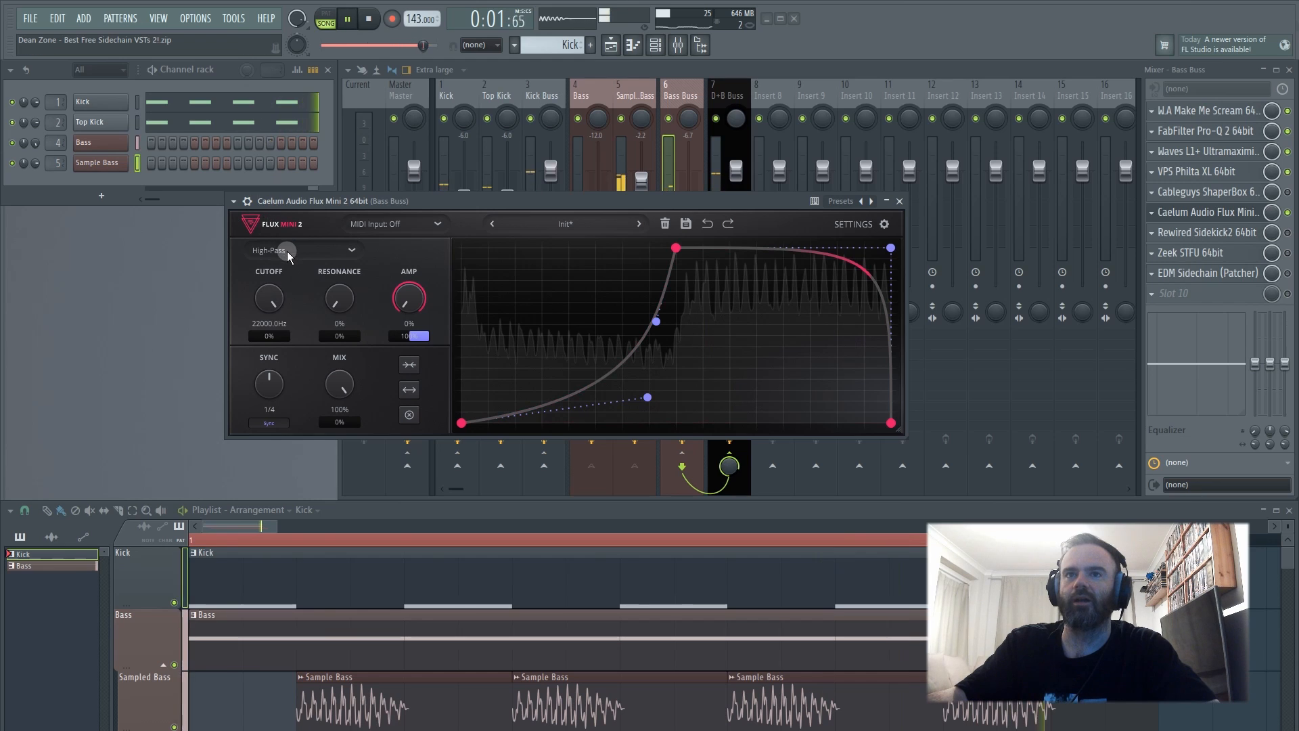
pyautogui.click(287, 251)
pyautogui.click(277, 288)
pyautogui.moveTo(262, 295)
pyautogui.mouseDown()
pyautogui.moveTo(275, 479)
pyautogui.moveTo(269, 309)
pyautogui.mouseUp()
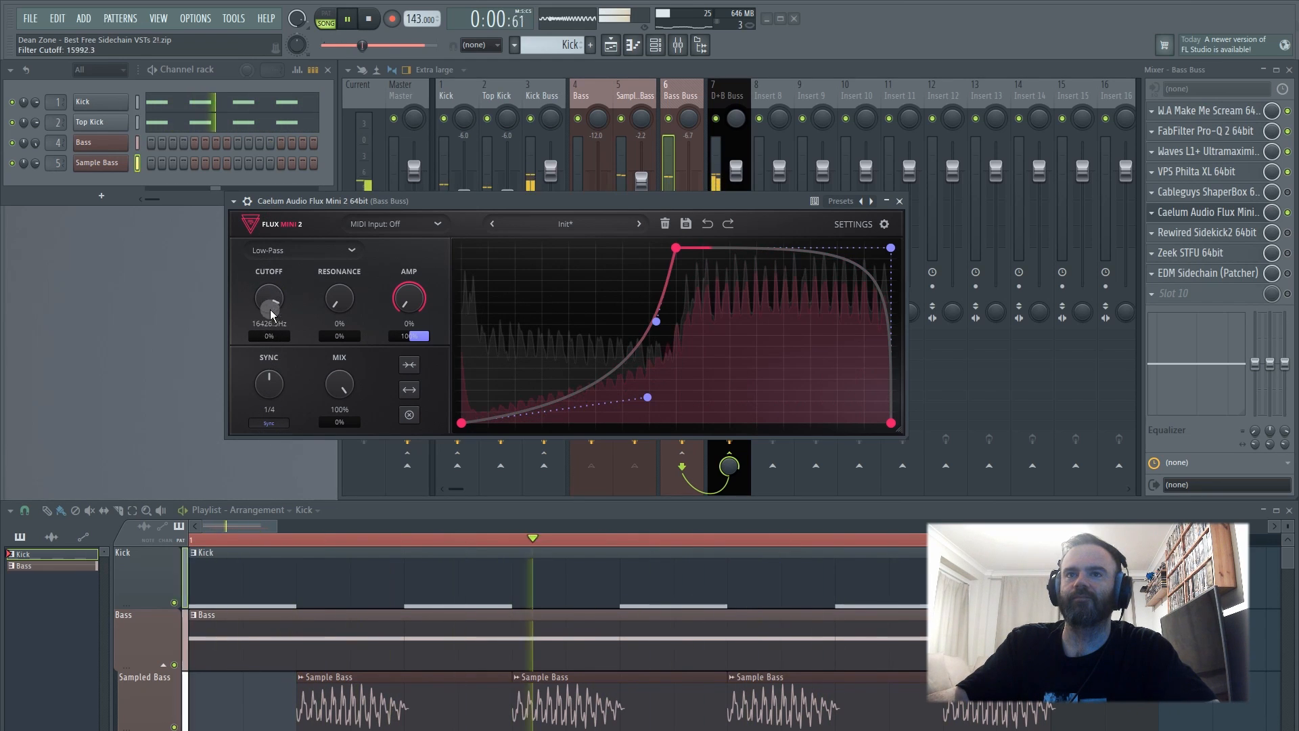
pyautogui.press('space')
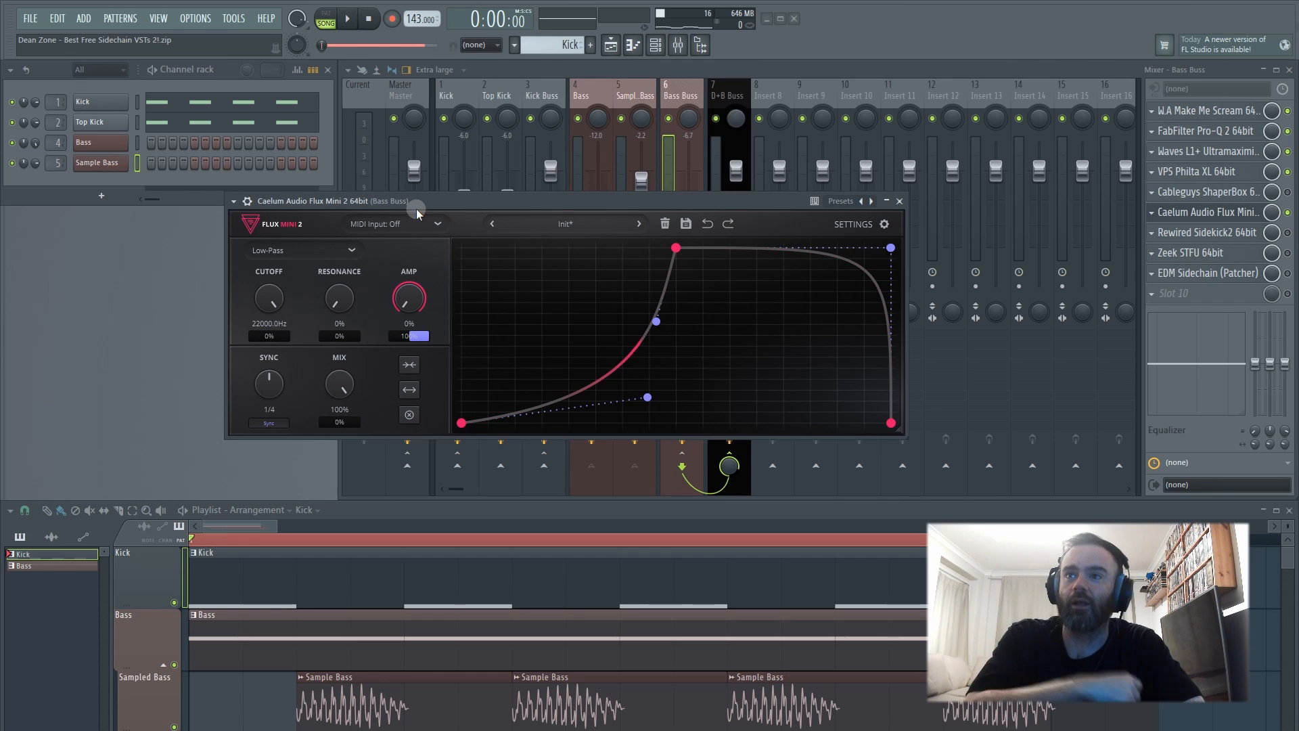
# - Browse the Factory preset list in Flux Mini 2 and close it without loading a preset
pyautogui.click(575, 224)
pyautogui.click(574, 260)
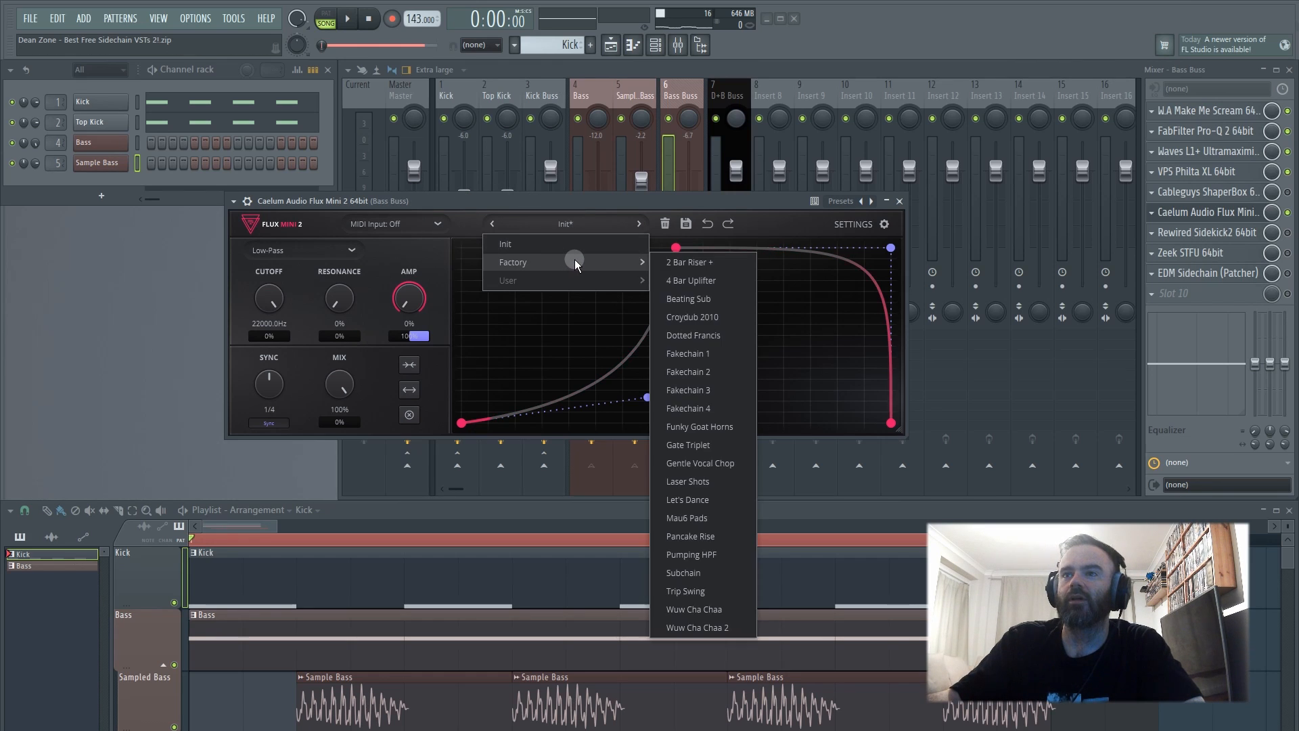
pyautogui.click(574, 206)
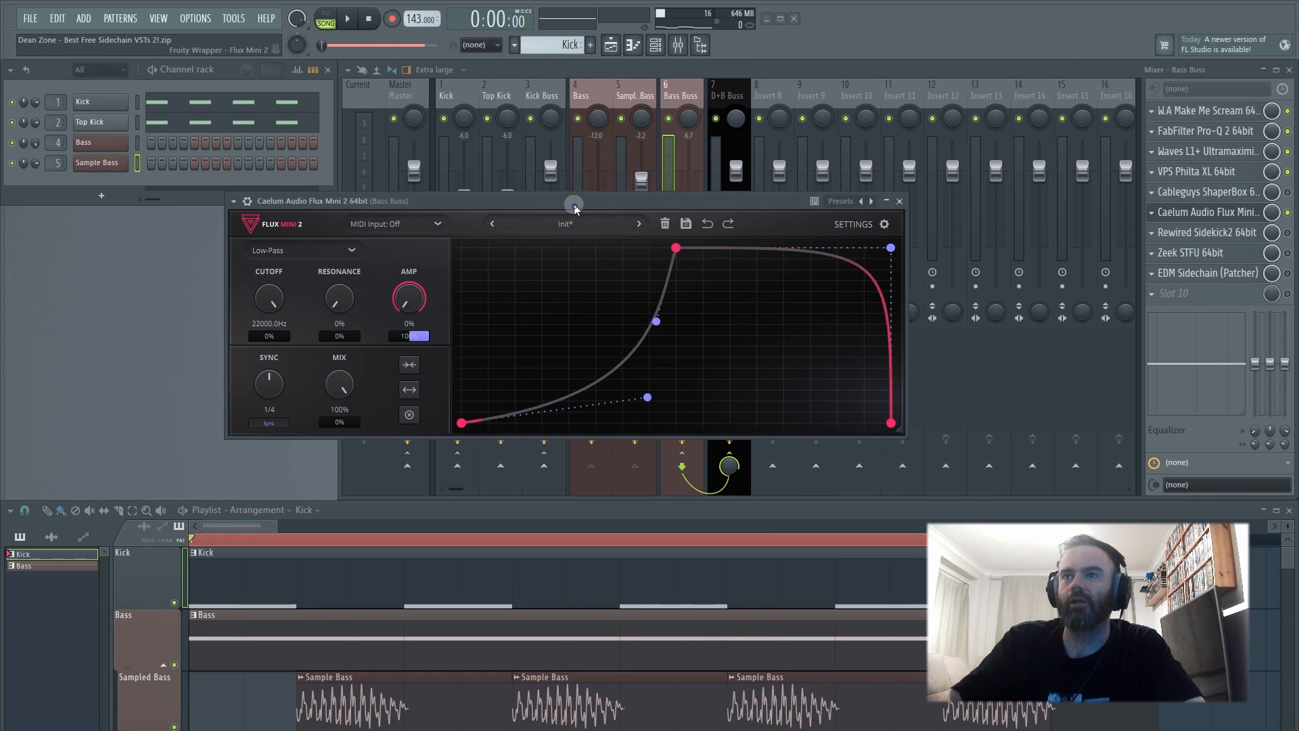
# - Compress the Flux Mini 2 envelope repeatedly to 16 cycles, play the track to hear it, and stop playback
pyautogui.doubleClick(410, 365)
pyautogui.click(411, 366)
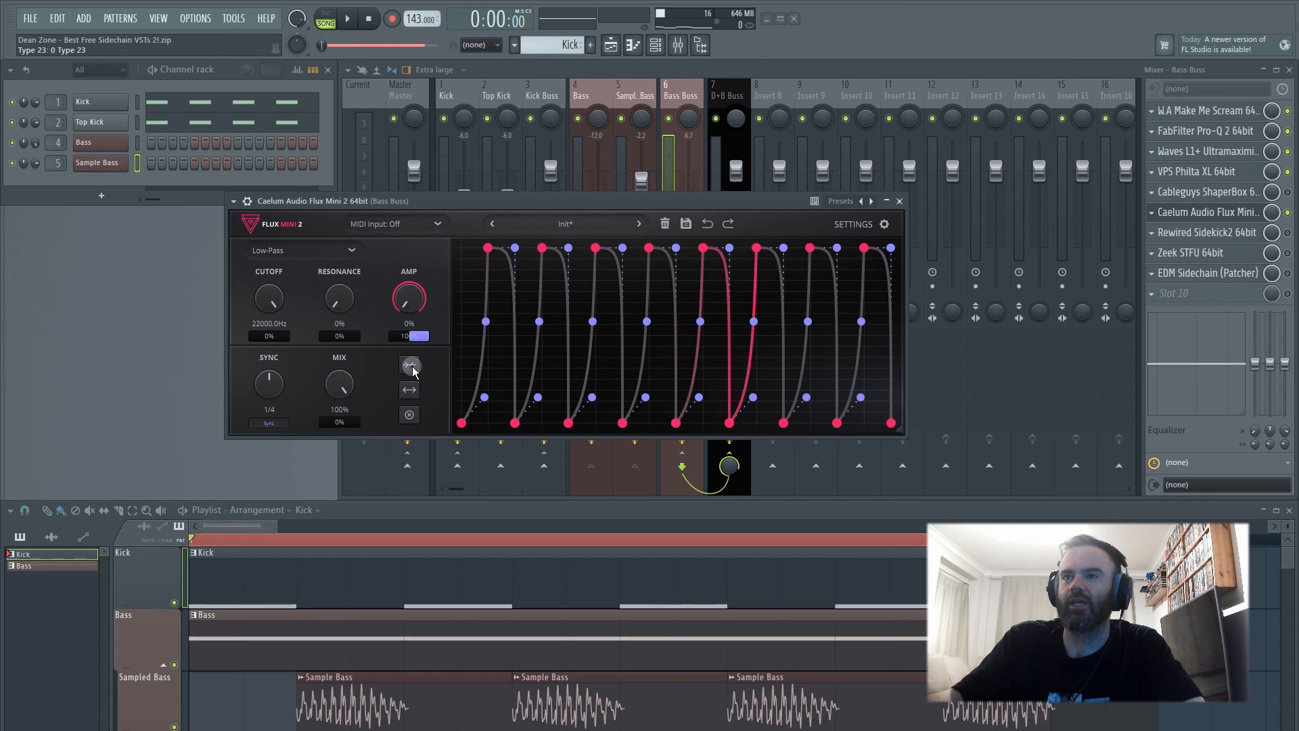
pyautogui.click(412, 368)
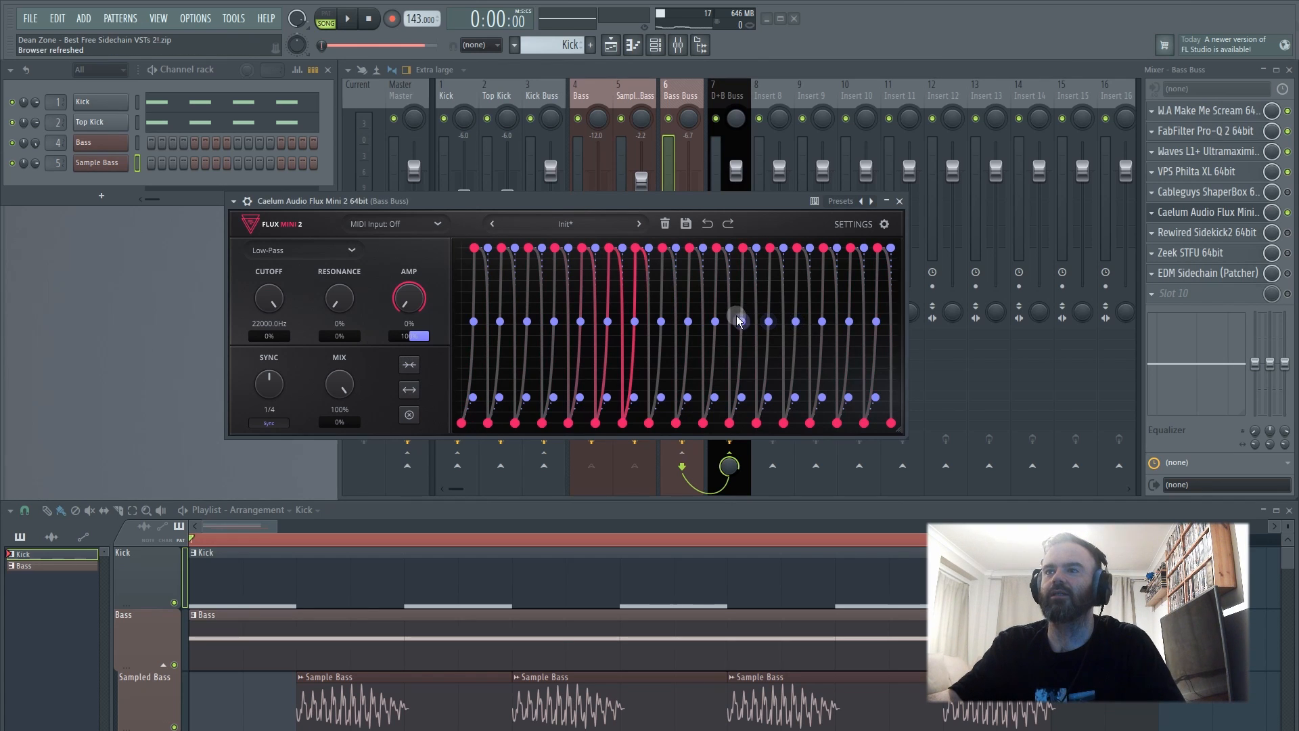
pyautogui.click(347, 19)
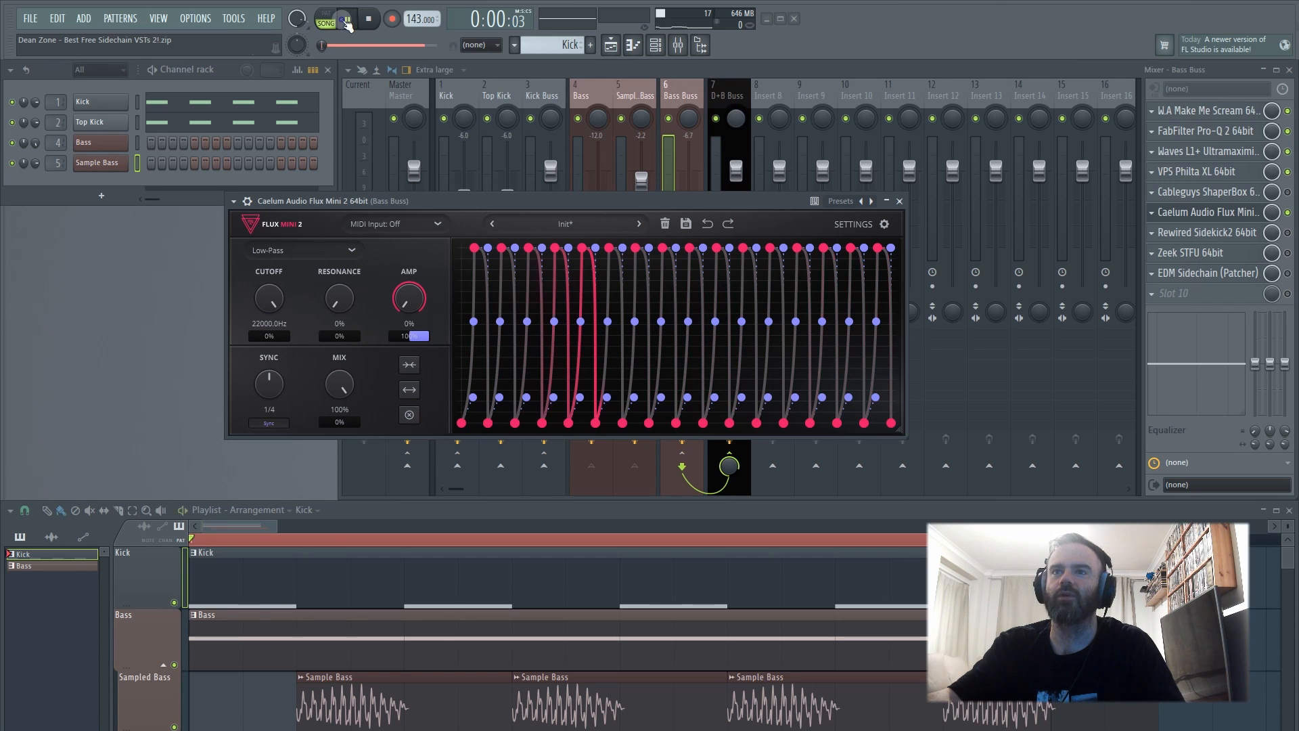
pyautogui.press('space')
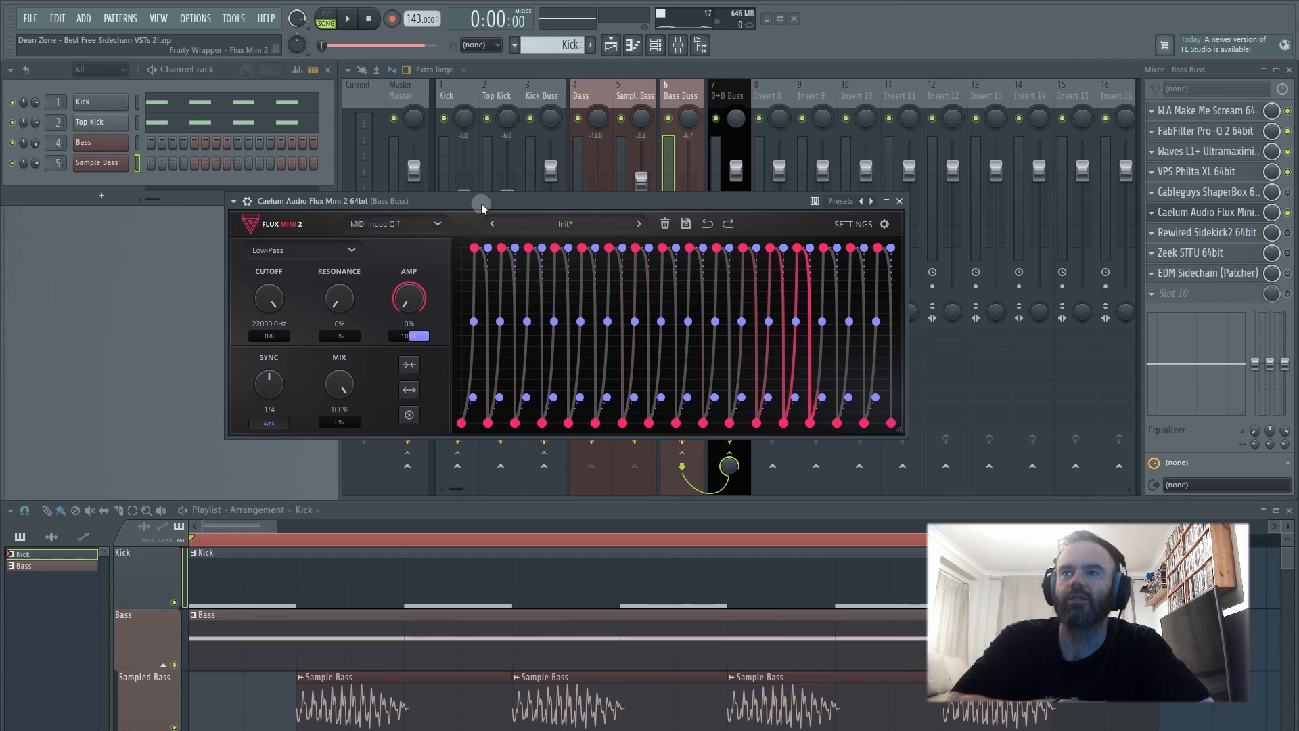
# - Stretch the repeated envelope back out to a single cycle
pyautogui.click(409, 389)
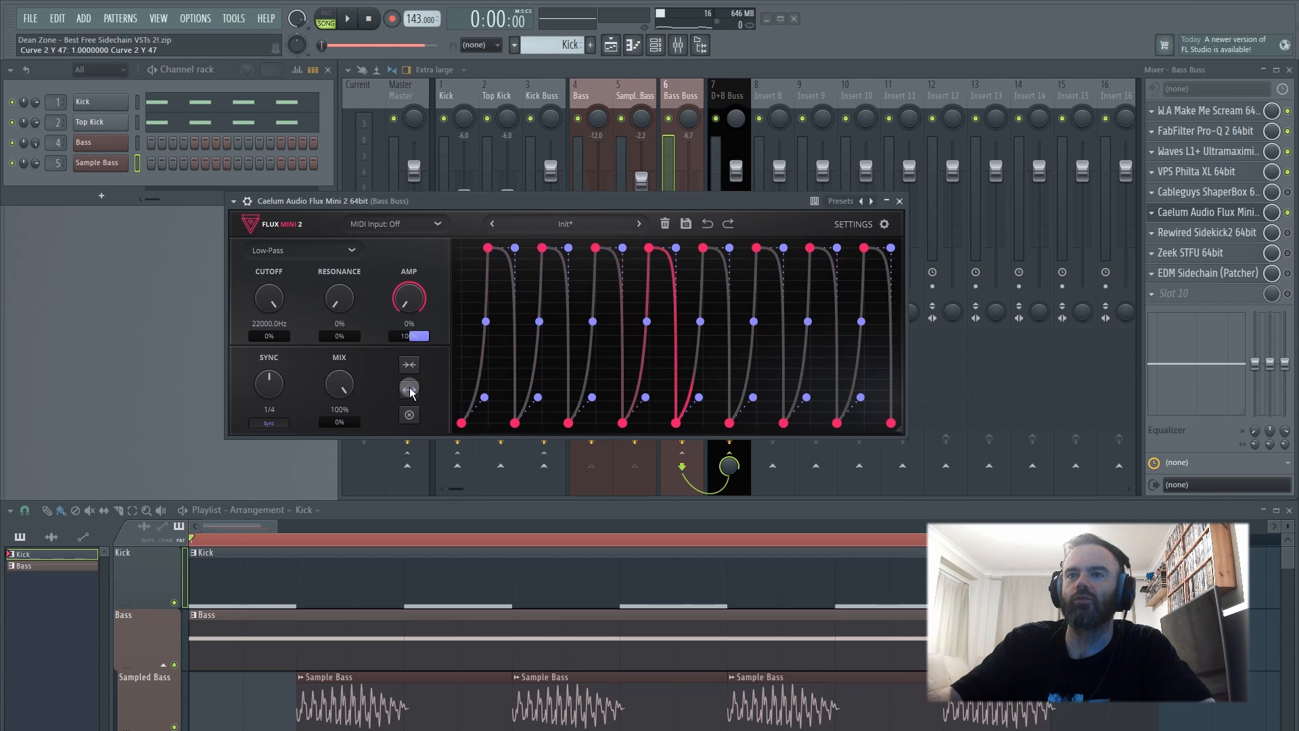
pyautogui.click(409, 389)
pyautogui.click(409, 389)
pyautogui.click(409, 389)
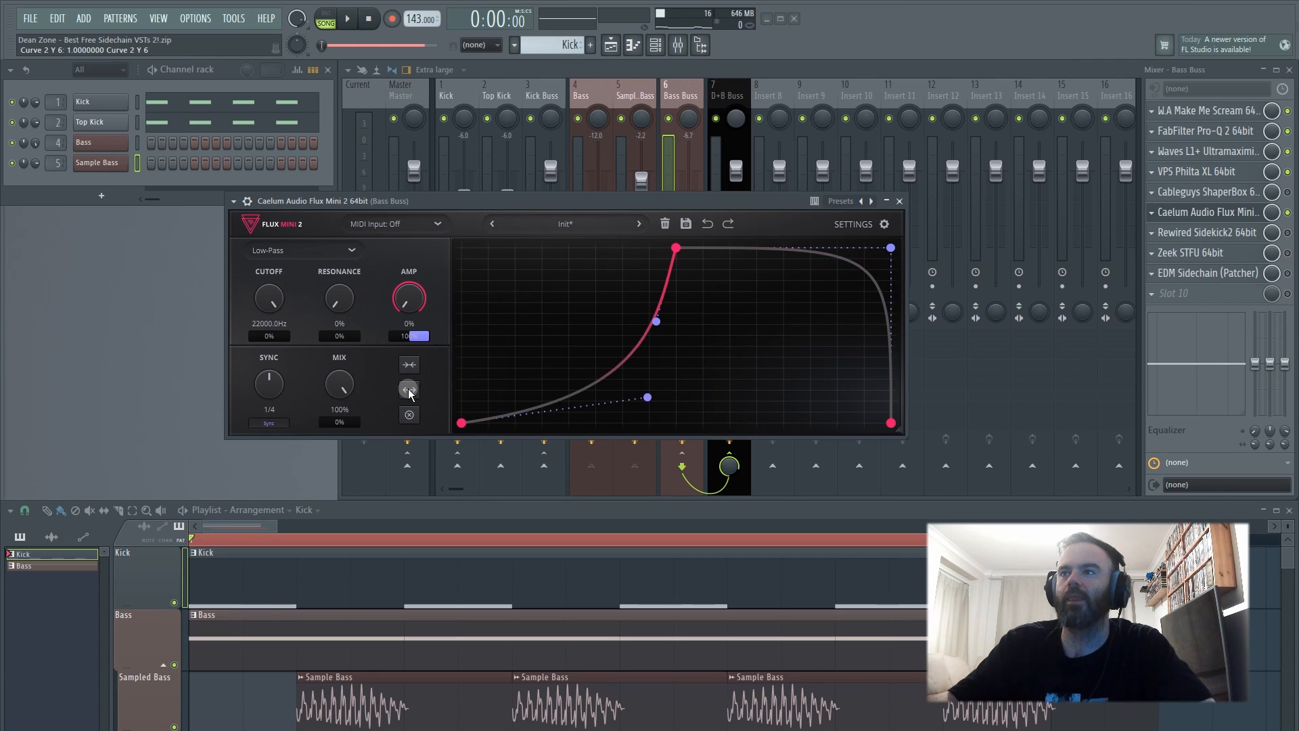
# - Check the Flux Mini 2 settings and close the plugin window
pyautogui.click(884, 224)
pyautogui.moveTo(659, 203); pyautogui.dragTo(773, 205)
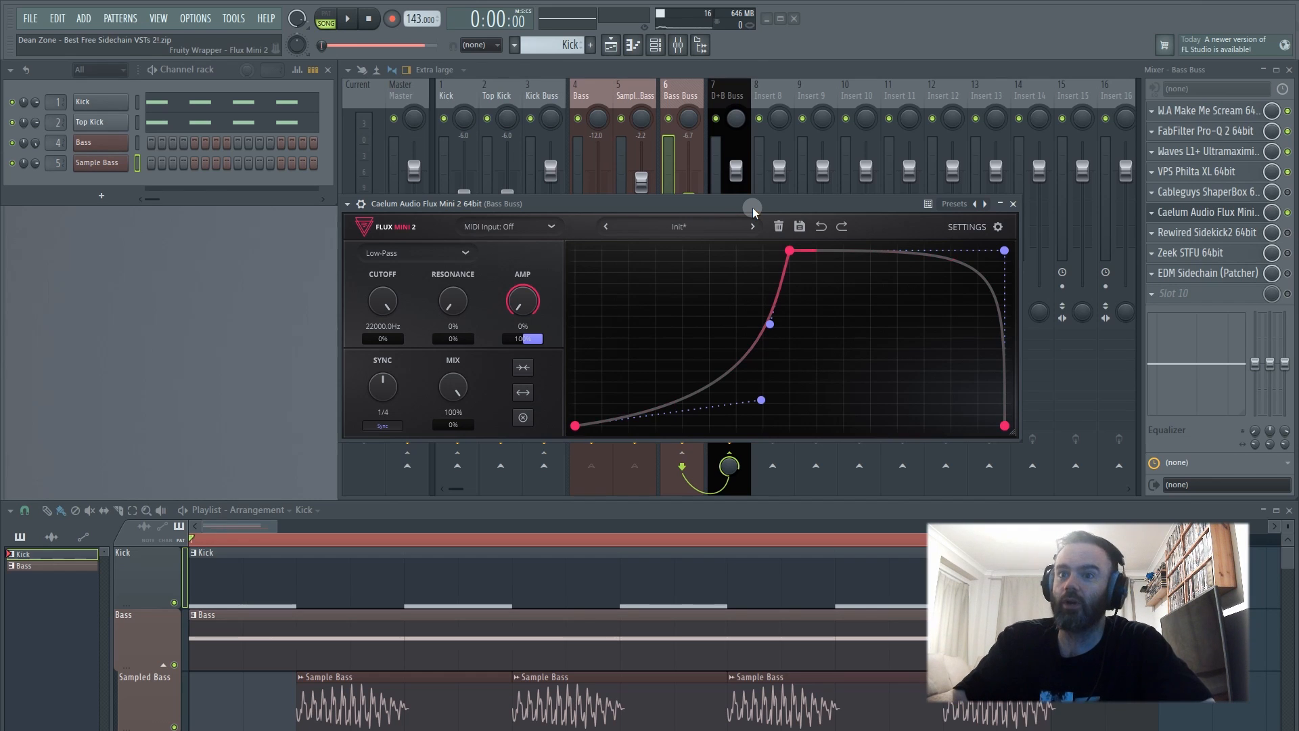
pyautogui.click(1013, 204)
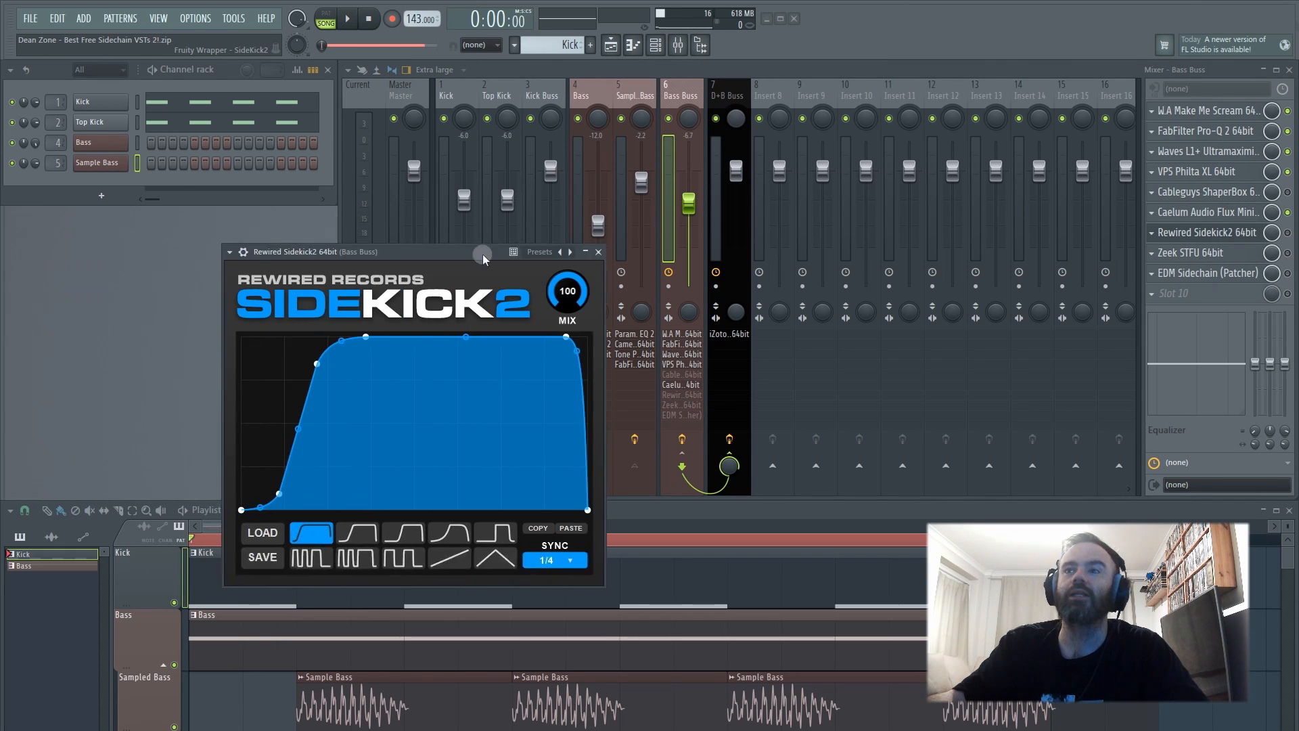
# - Bypass Flux Mini 2, enable Rewired Sidekick2 on the Bass Buss, and bring the Sidekick2 window into view
pyautogui.moveTo(481, 254); pyautogui.dragTo(661, 210)
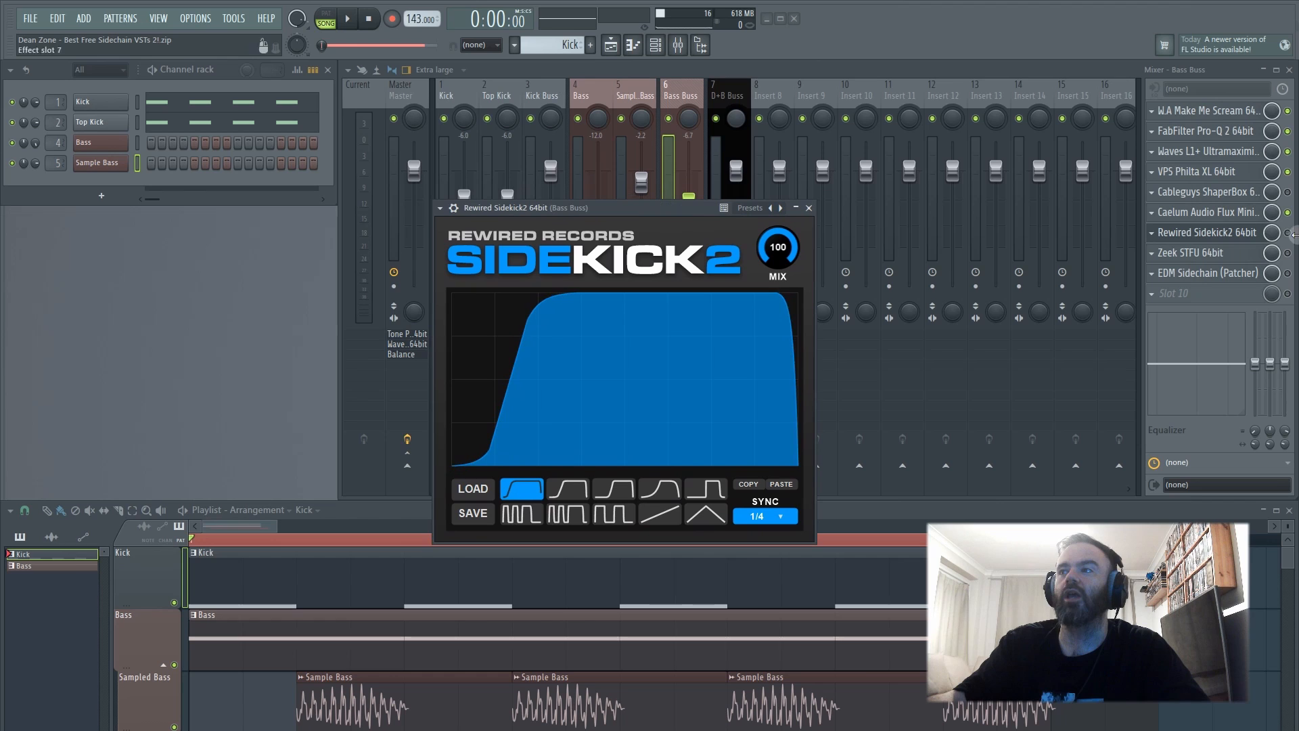
pyautogui.click(1288, 233)
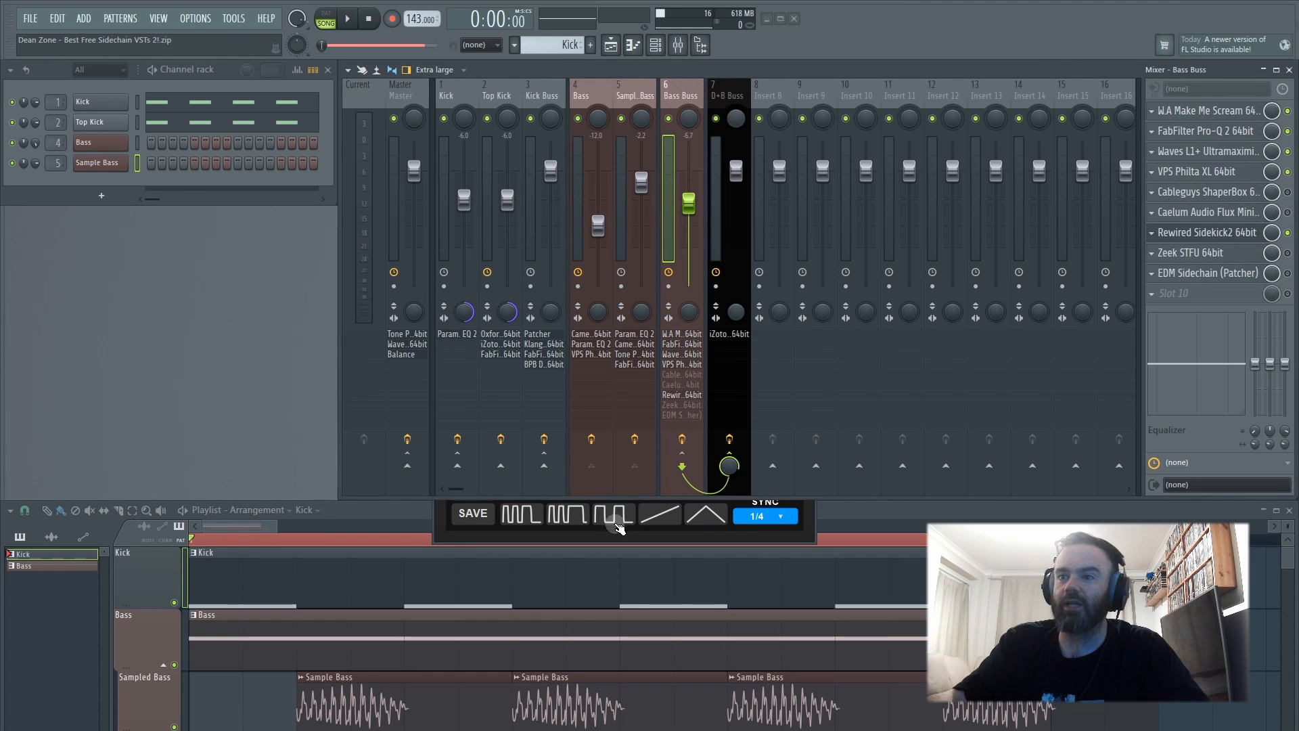
pyautogui.click(616, 541)
pyautogui.moveTo(647, 217); pyautogui.dragTo(603, 206)
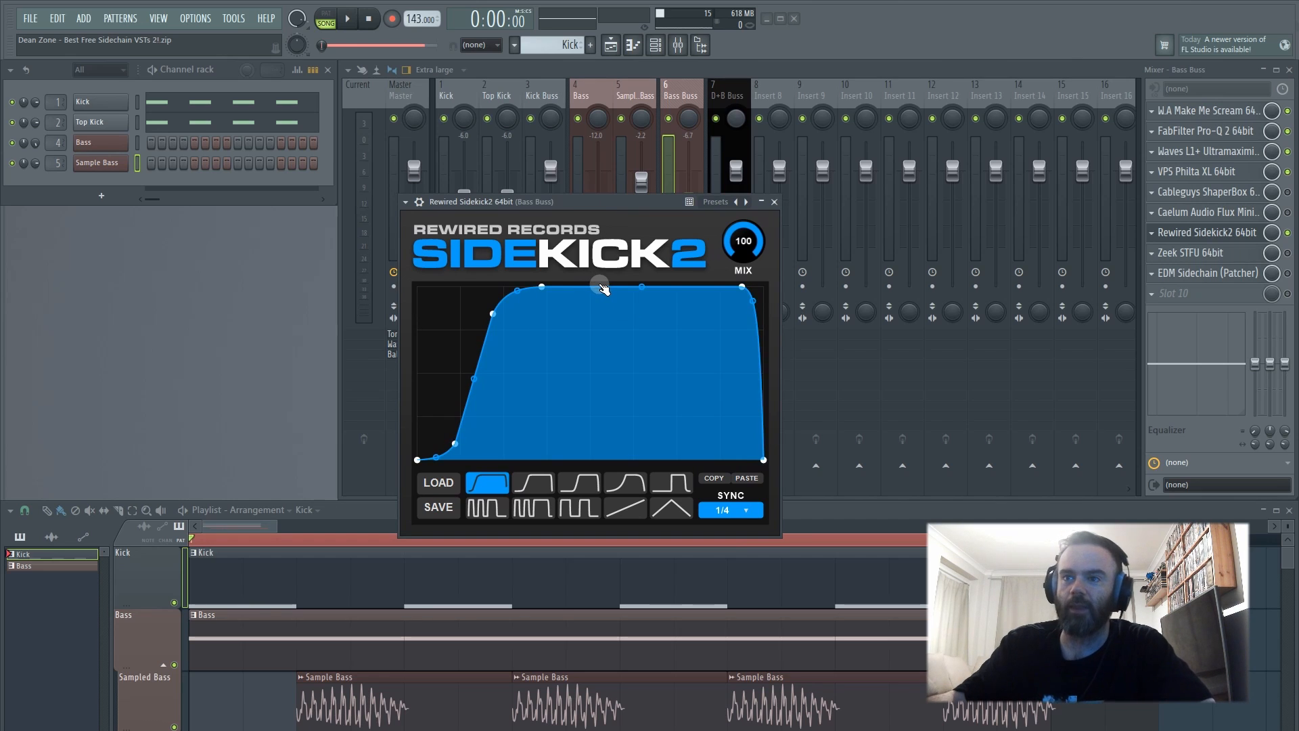
# - Load the fourth preset shape, the curved ramp, in Sidekick2 and move the end of its plateau slightly later
pyautogui.click(622, 479)
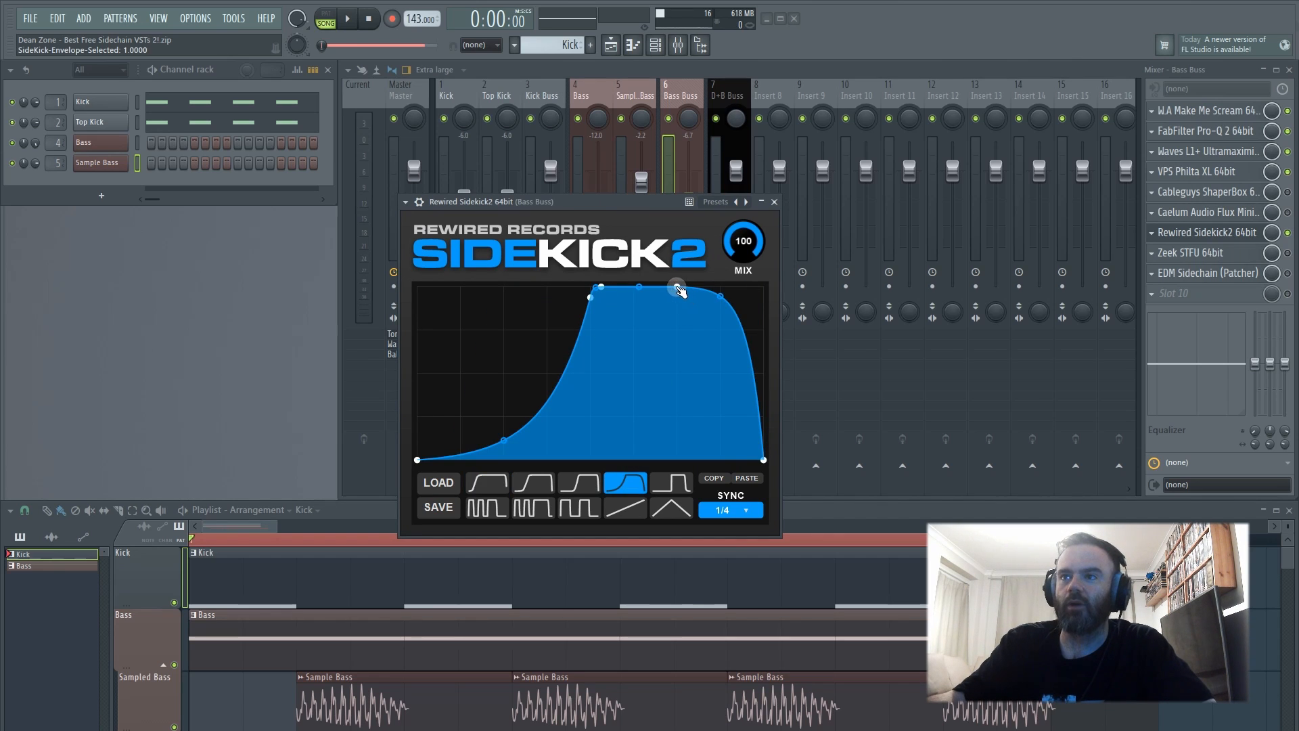
pyautogui.moveTo(676, 287); pyautogui.dragTo(707, 284)
pyautogui.moveTo(650, 202); pyautogui.dragTo(630, 201)
# - Start playback and switch Sidekick2 off and on again to compare the bass with and without ducking
pyautogui.press('space')
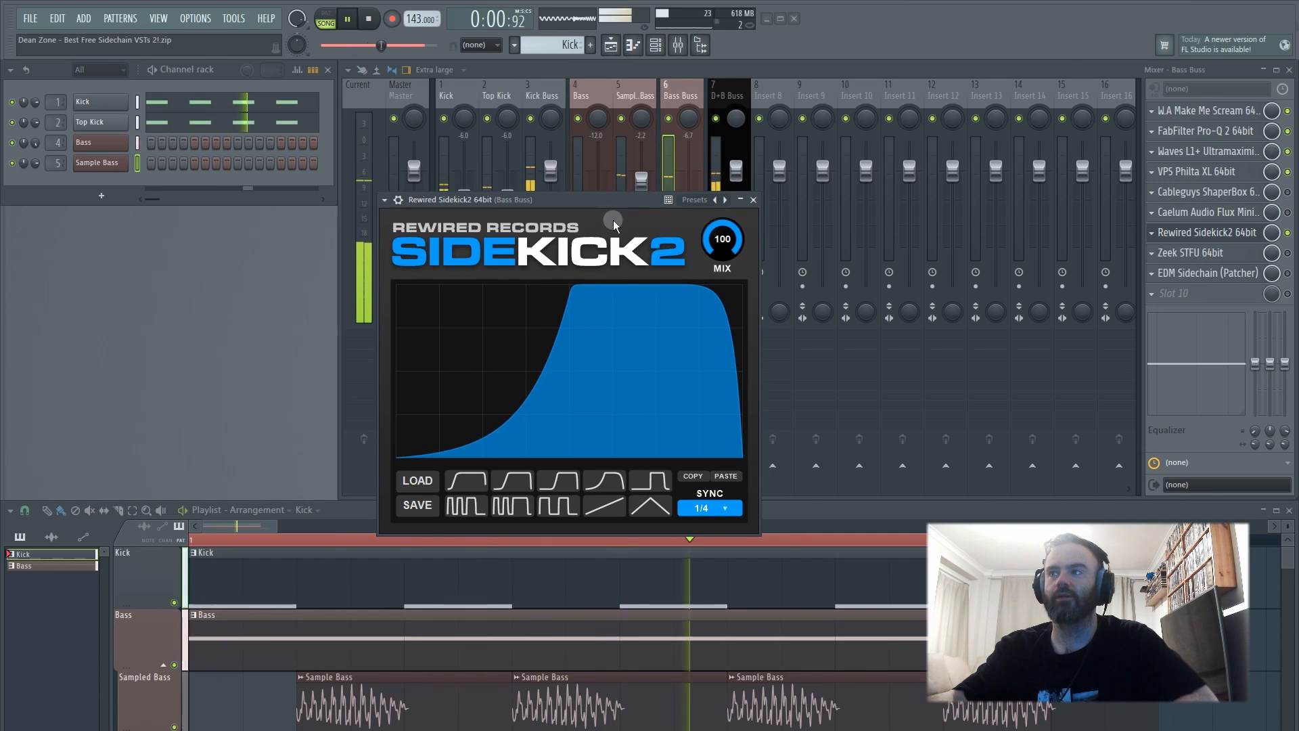
pyautogui.click(1288, 233)
pyautogui.click(1286, 233)
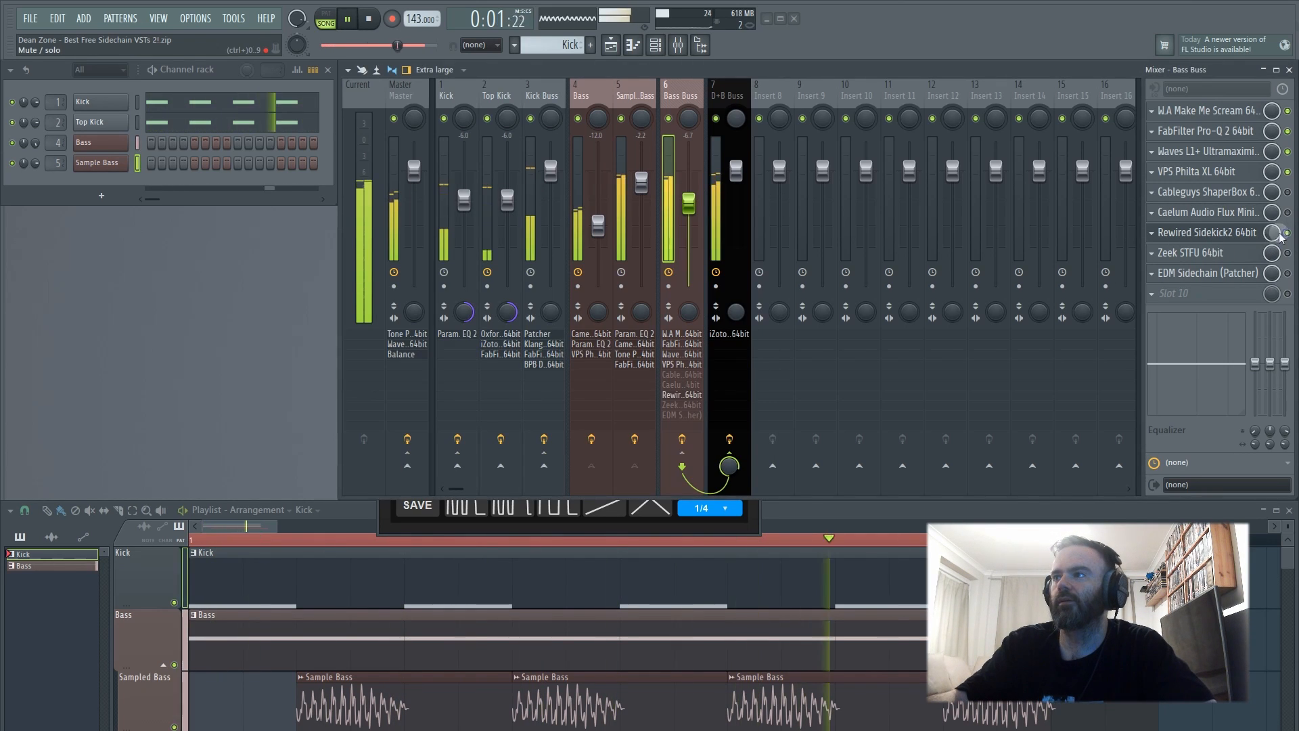
# - Reopen Sidekick2 during playback, steepen the envelope's final drop, and lower the point at the top of its rise
pyautogui.click(1215, 232)
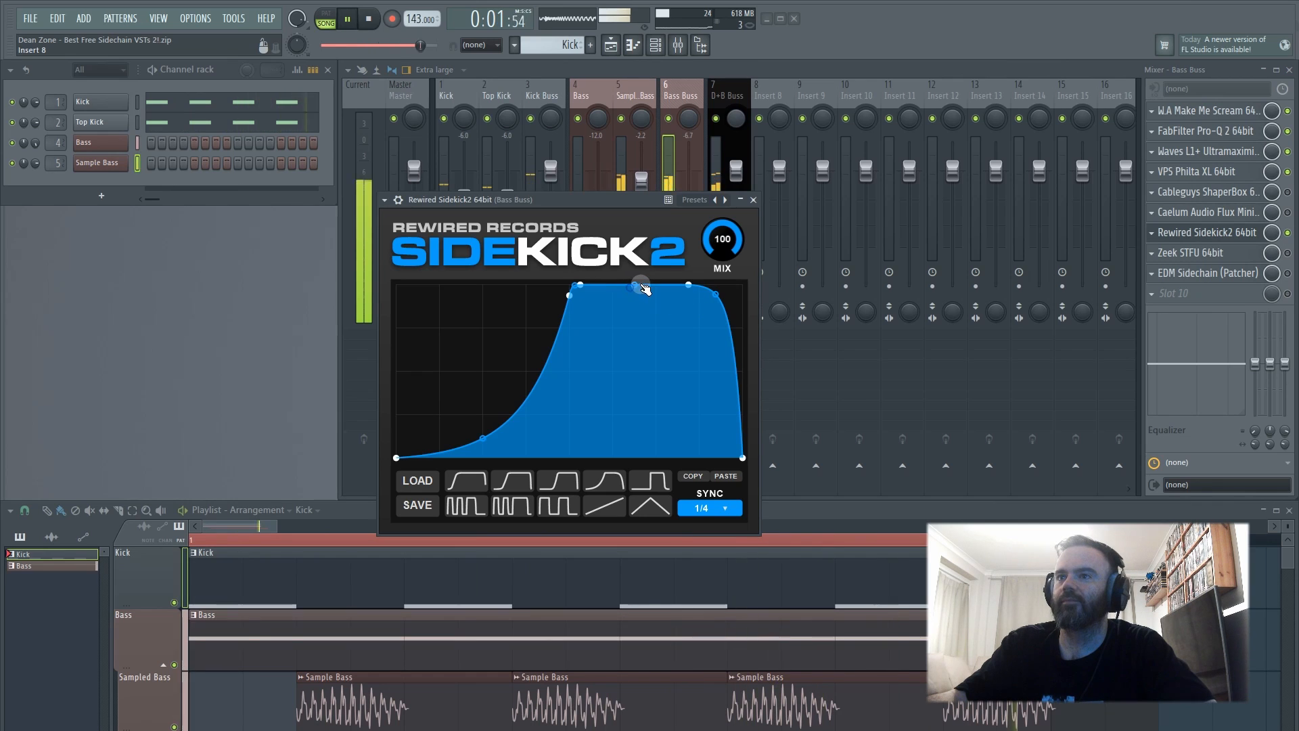
pyautogui.moveTo(688, 285); pyautogui.dragTo(731, 280)
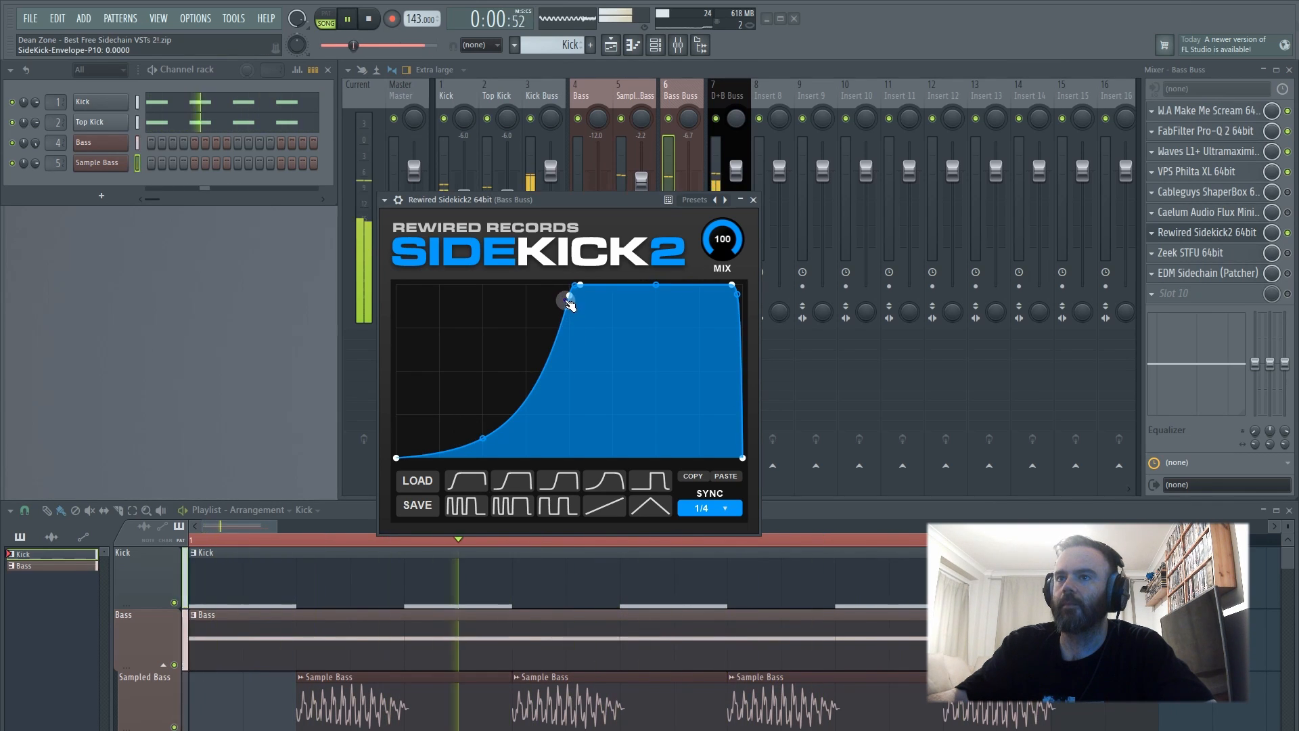
pyautogui.moveTo(569, 301); pyautogui.dragTo(568, 415)
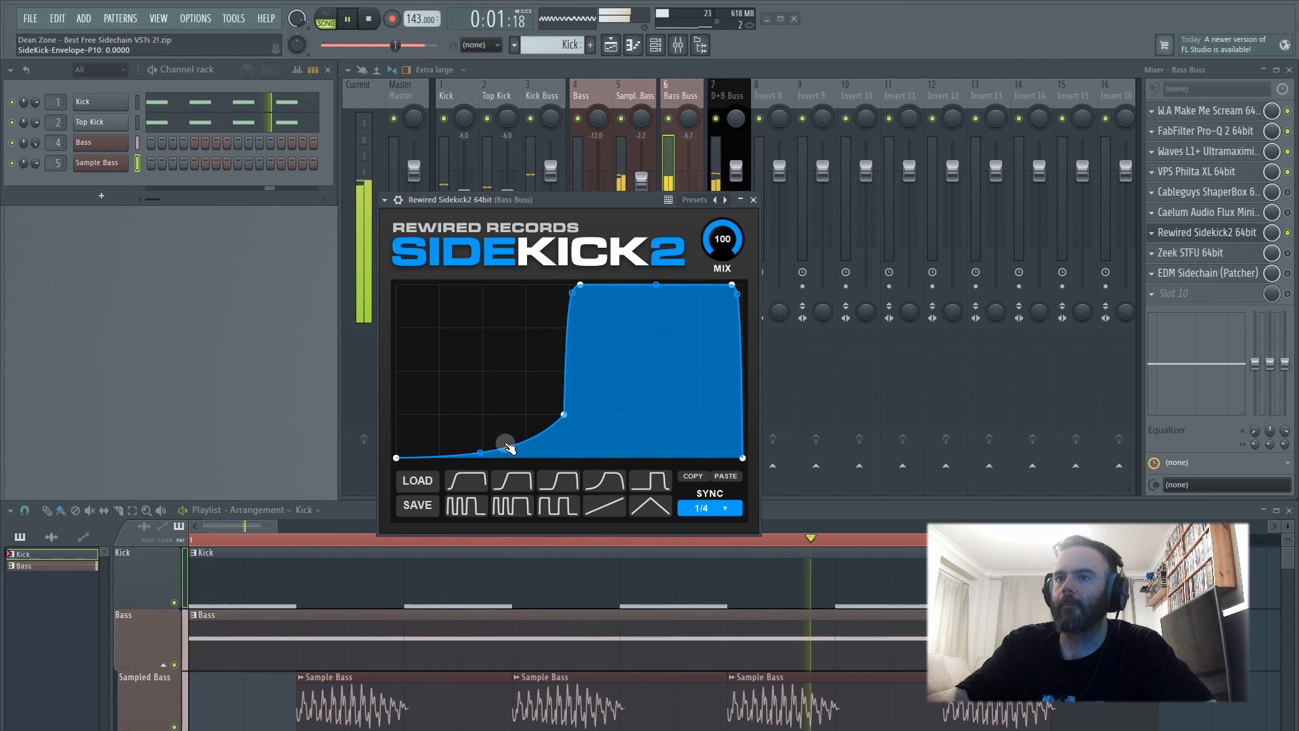
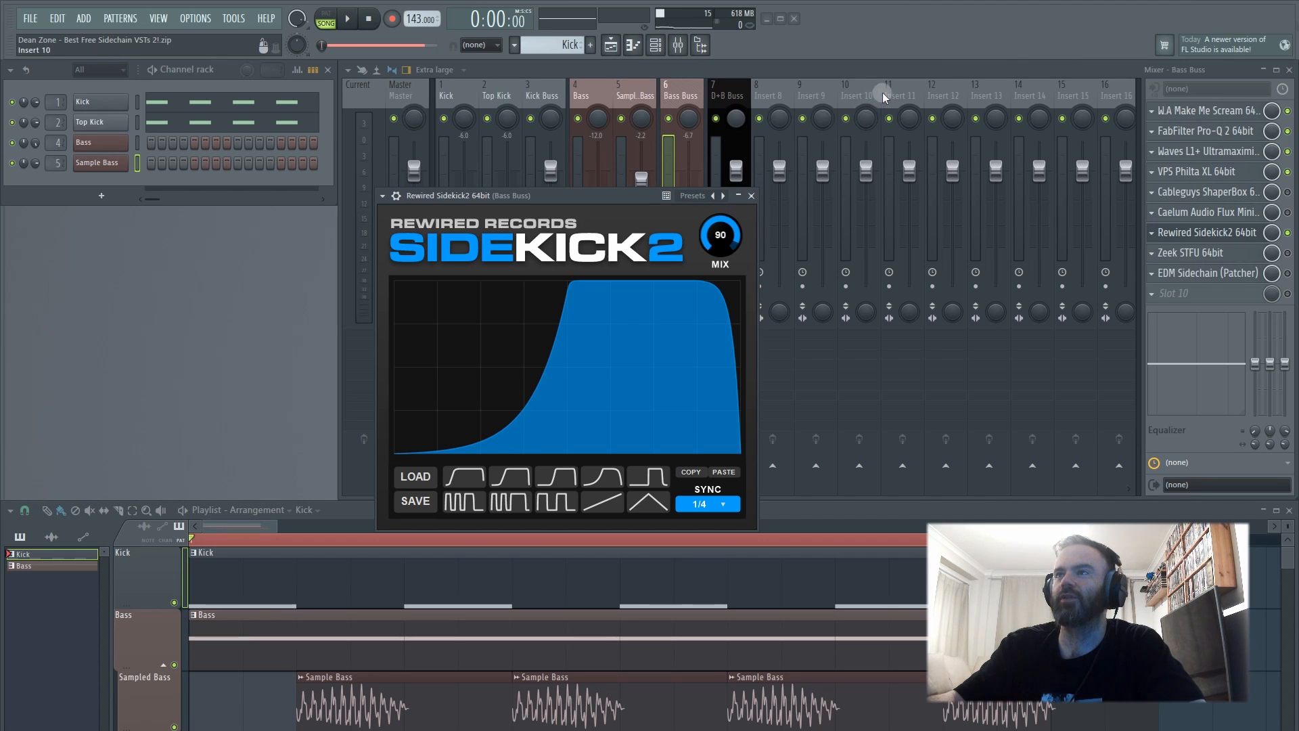
# - Load a second Rewired Sidekick2 in slot 5 of the Insert 11 mixer track
pyautogui.click(905, 96)
pyautogui.click(1168, 192)
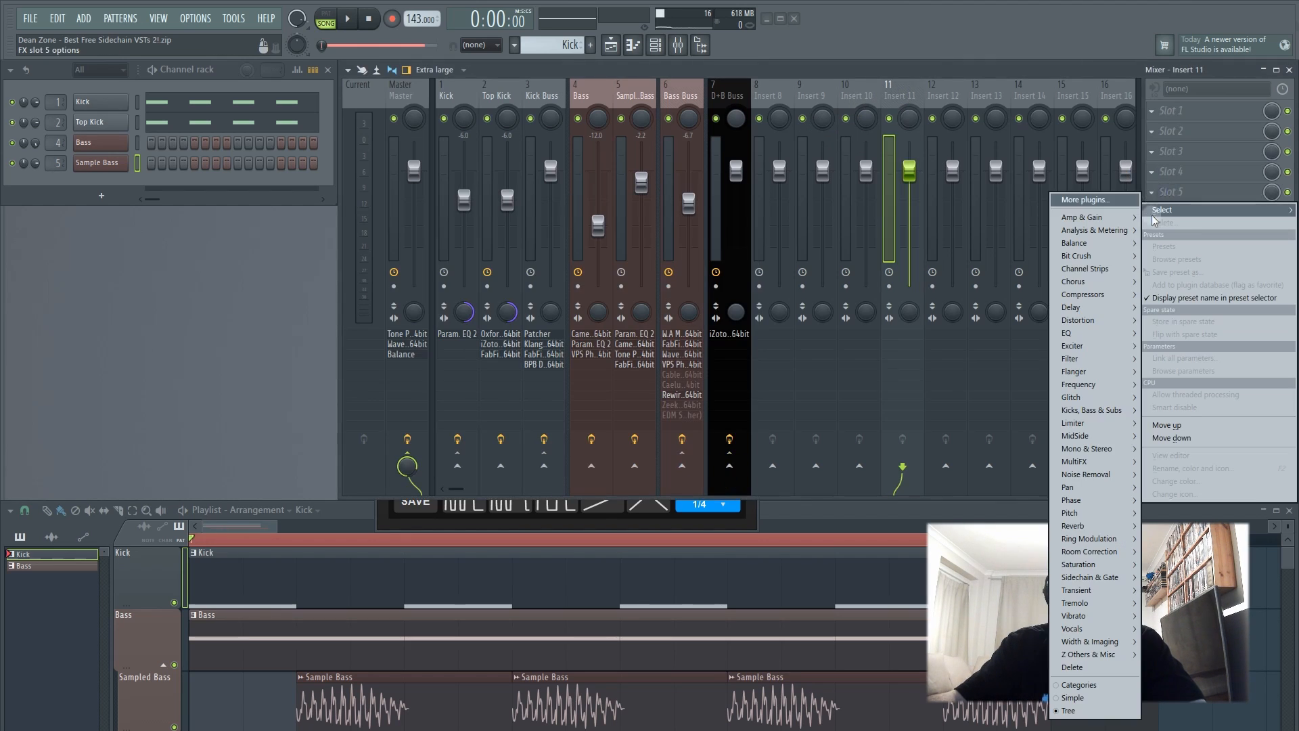
pyautogui.moveTo(1089, 567)
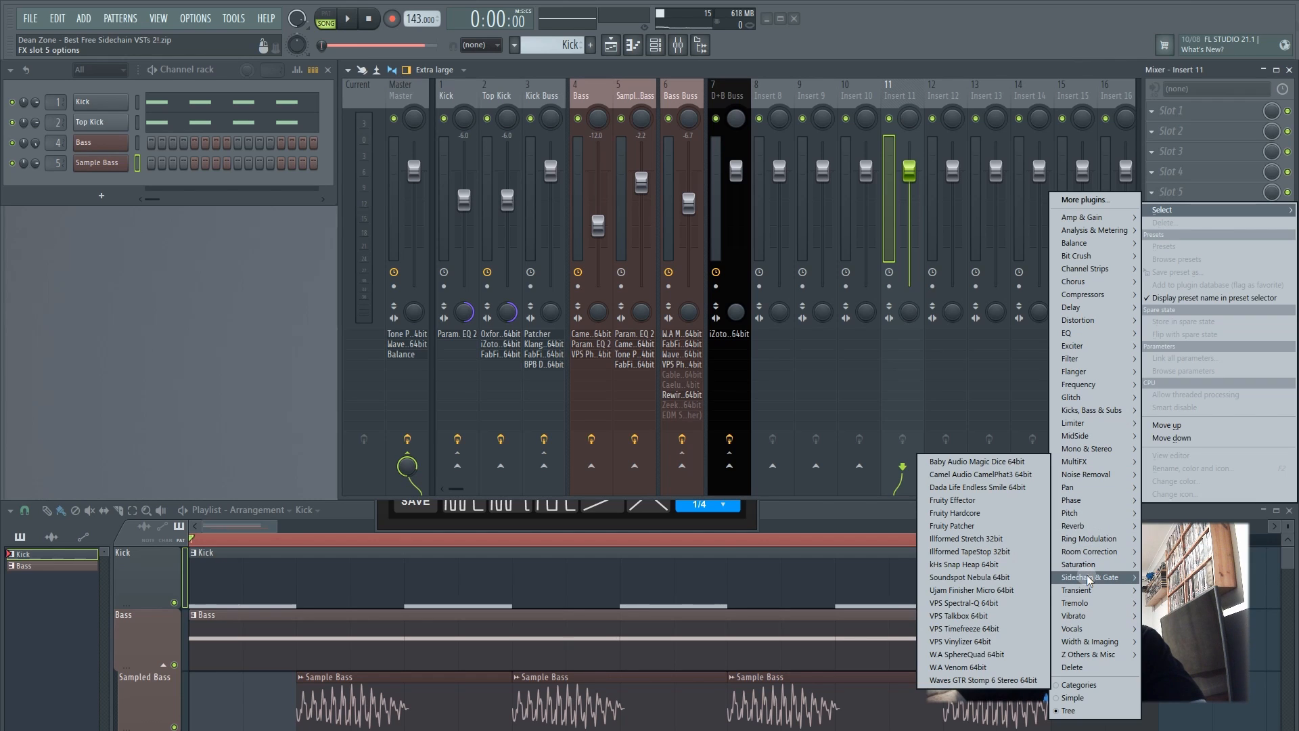
pyautogui.click(944, 608)
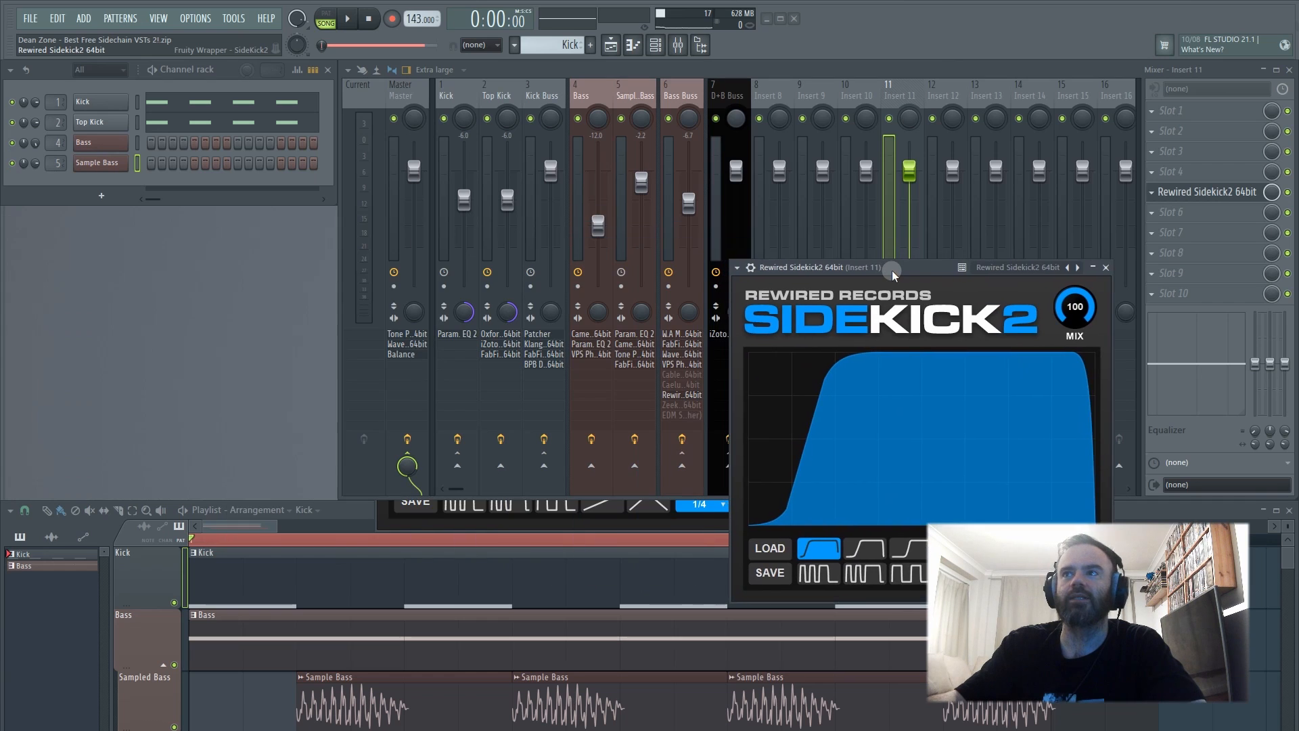
# - Place both Sidekick2 windows side by side and paste the Bass Buss envelope into the Insert 11 instance
pyautogui.click(685, 95)
pyautogui.click(1201, 231)
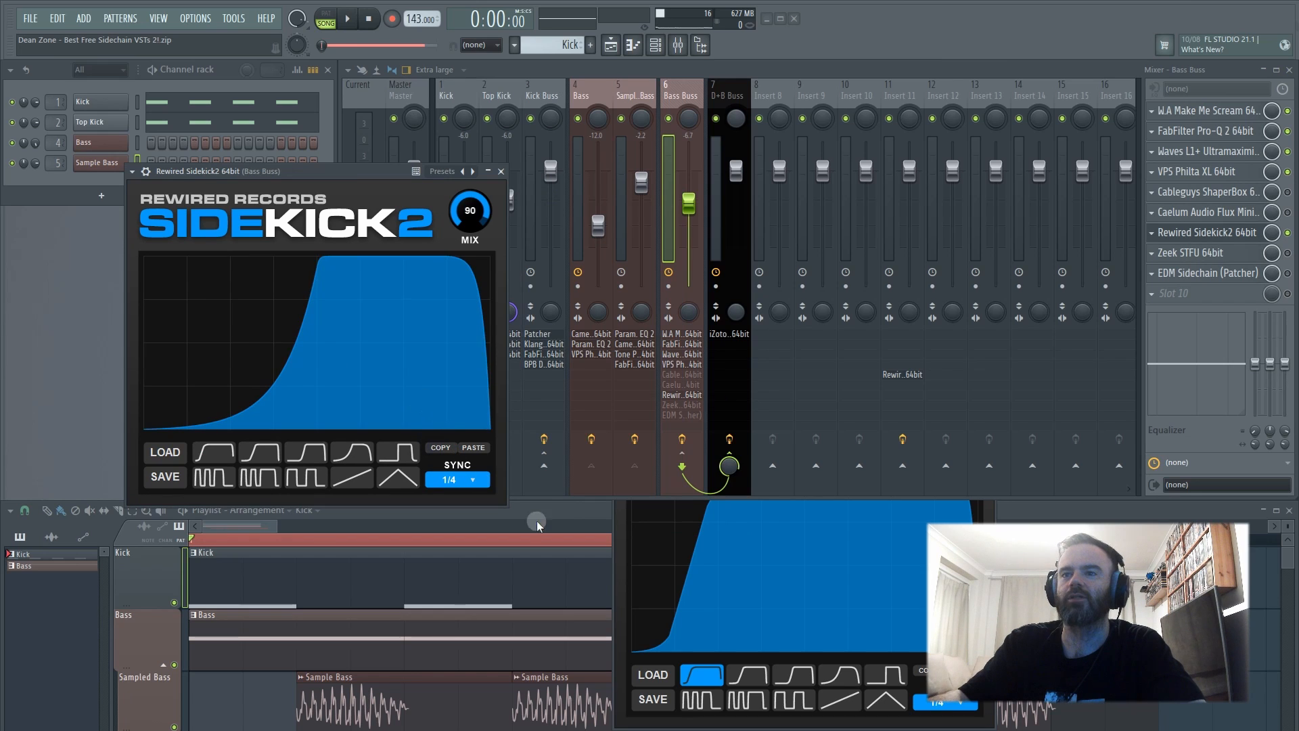
pyautogui.click(621, 575)
pyautogui.moveTo(755, 389); pyautogui.dragTo(695, 139)
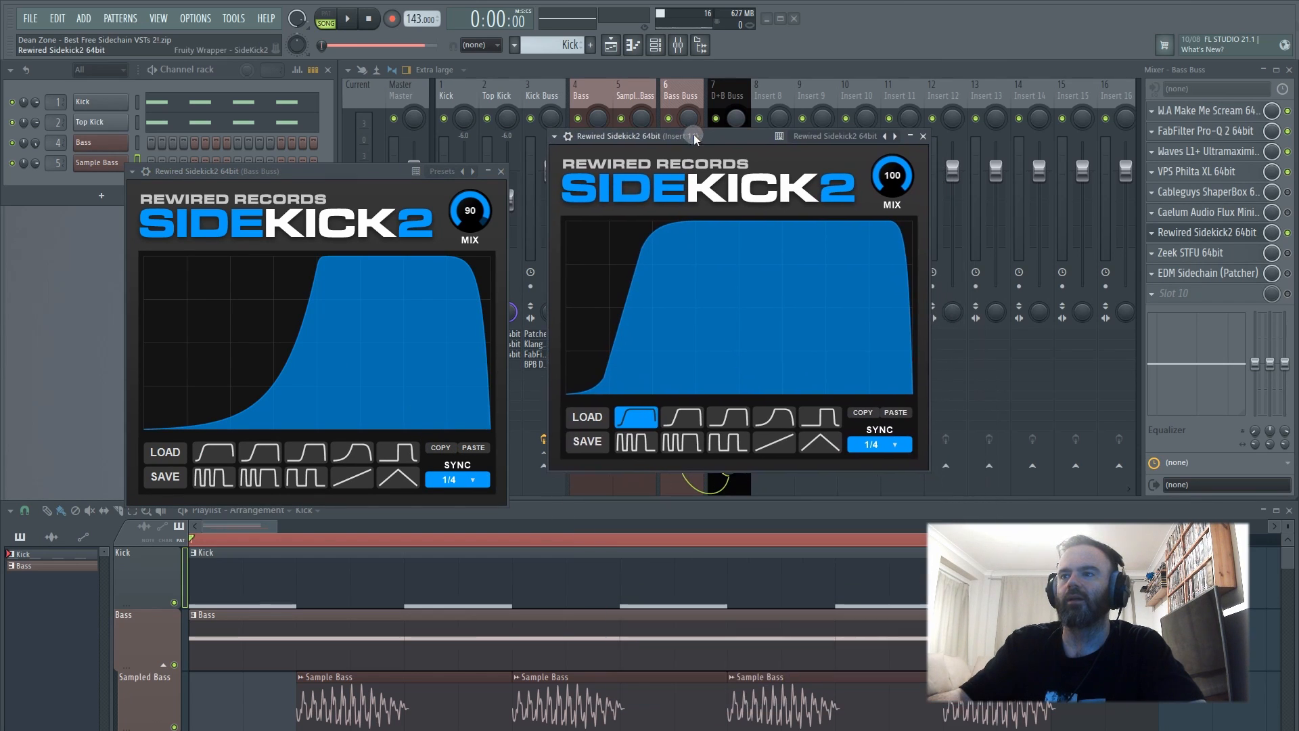
pyautogui.click(895, 413)
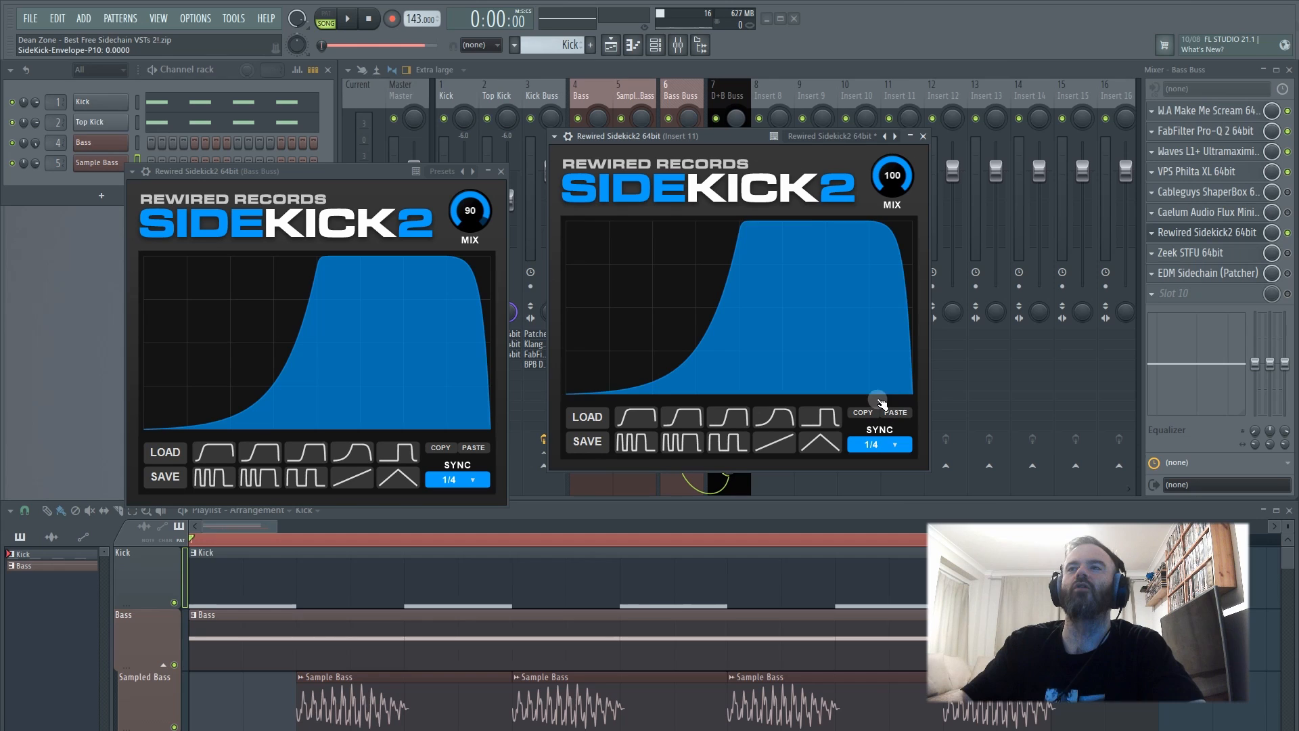
# - Close the second Sidekick2 and delete it from slot 5 of Insert 11
pyautogui.click(924, 136)
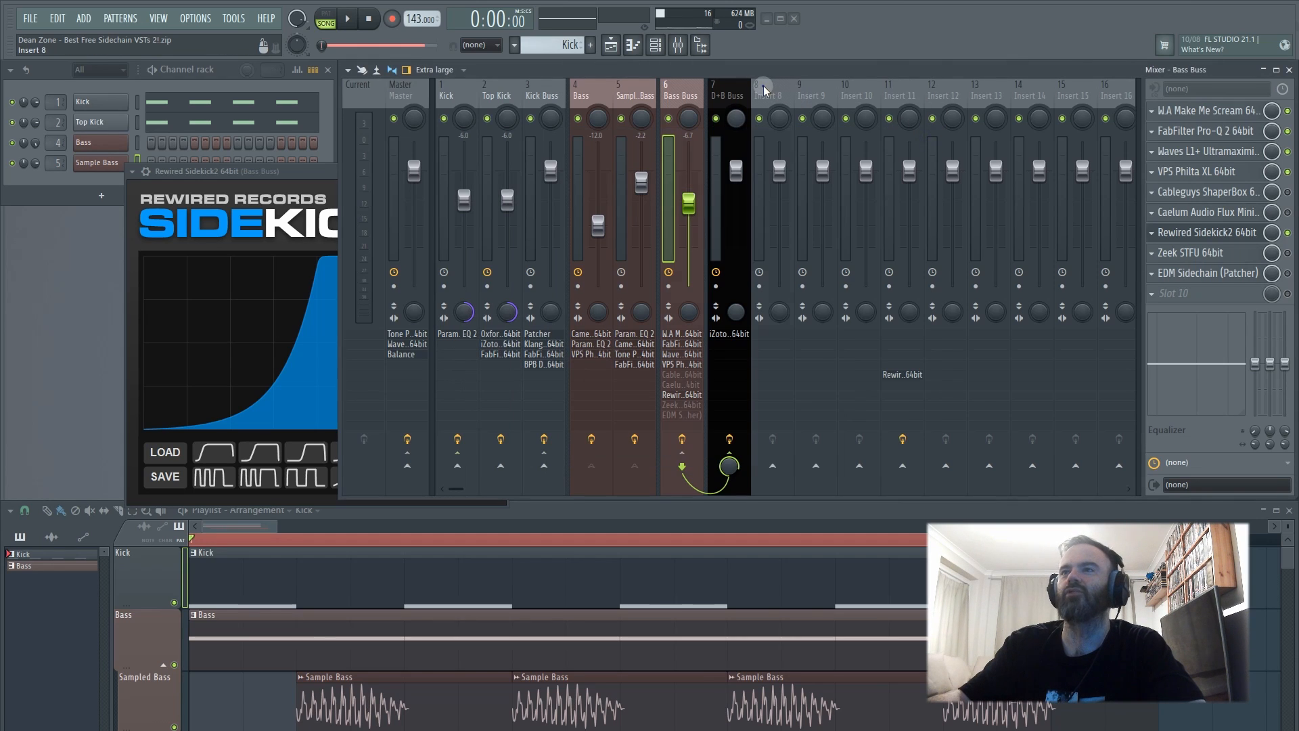
pyautogui.click(764, 86)
pyautogui.click(899, 91)
pyautogui.click(928, 93)
pyautogui.click(916, 94)
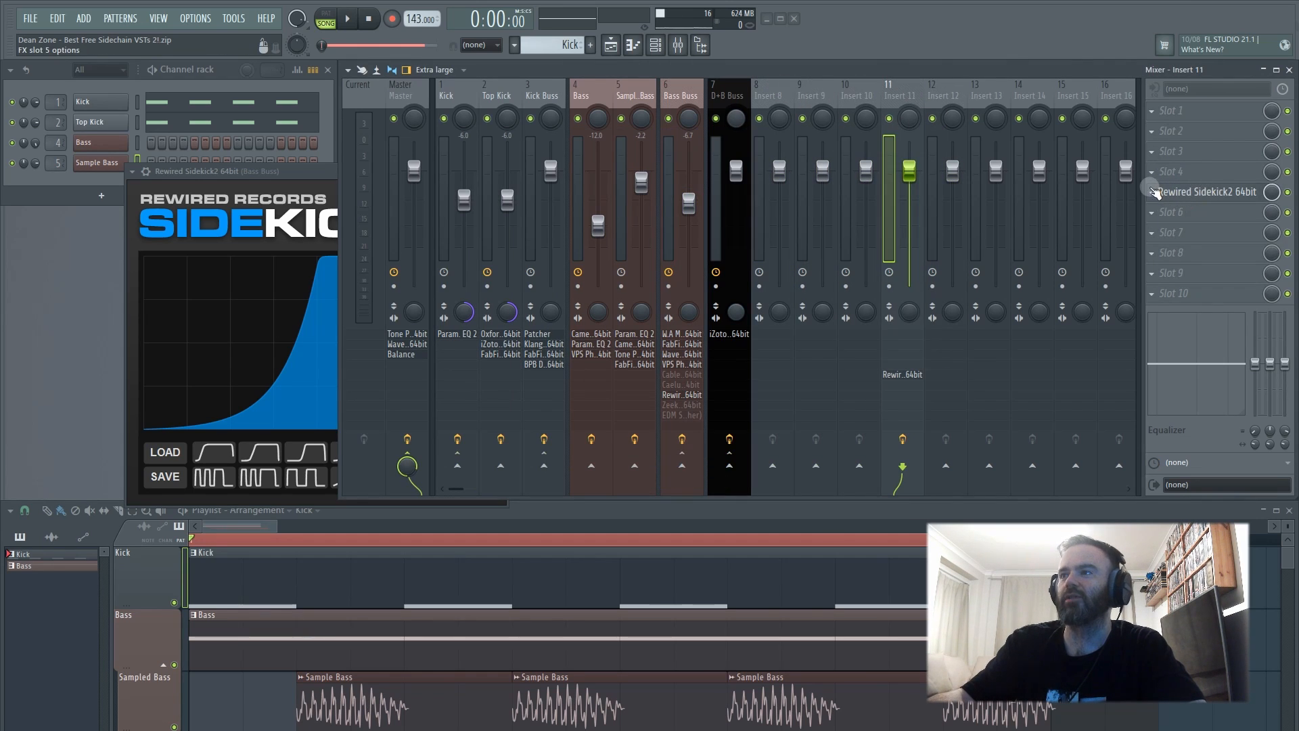
pyautogui.click(1152, 191)
pyautogui.click(1155, 222)
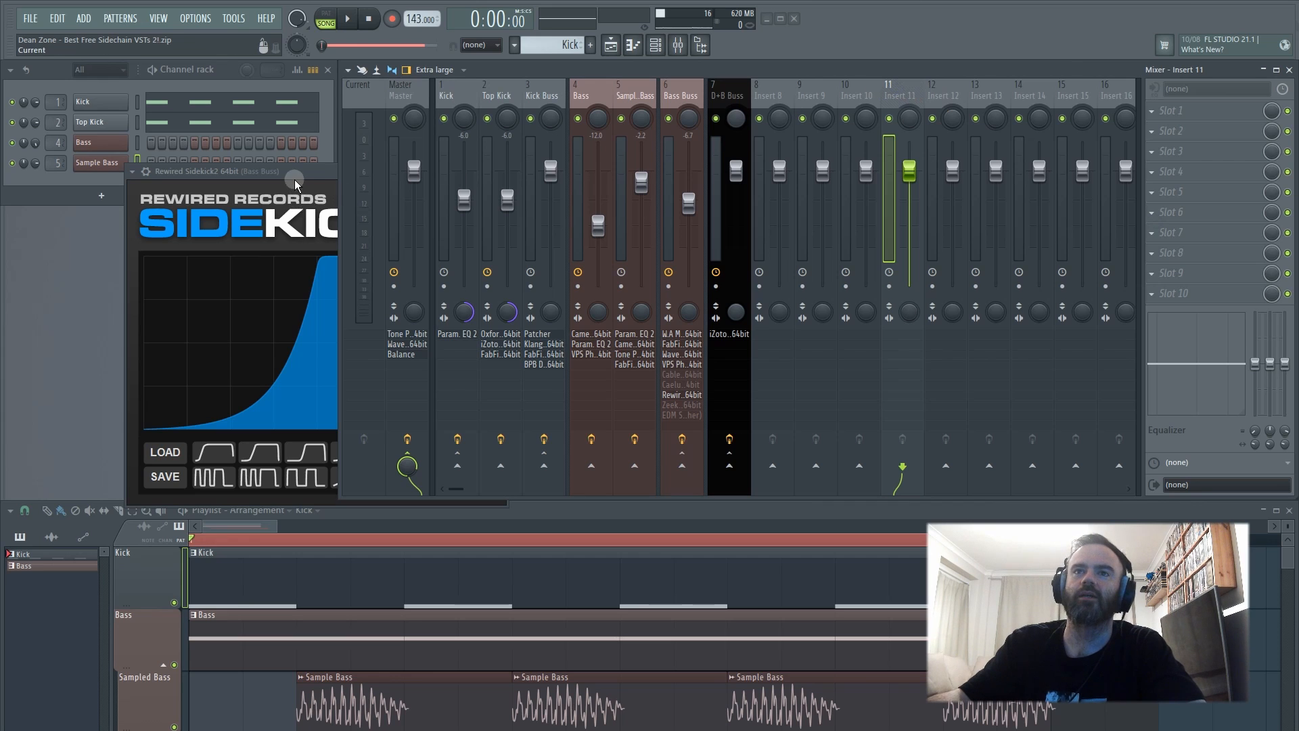
# - Bypass Rewired Sidekick2 on the Bass Buss, then enable Zeek STFU and open its window
pyautogui.moveTo(295, 181); pyautogui.dragTo(608, 161)
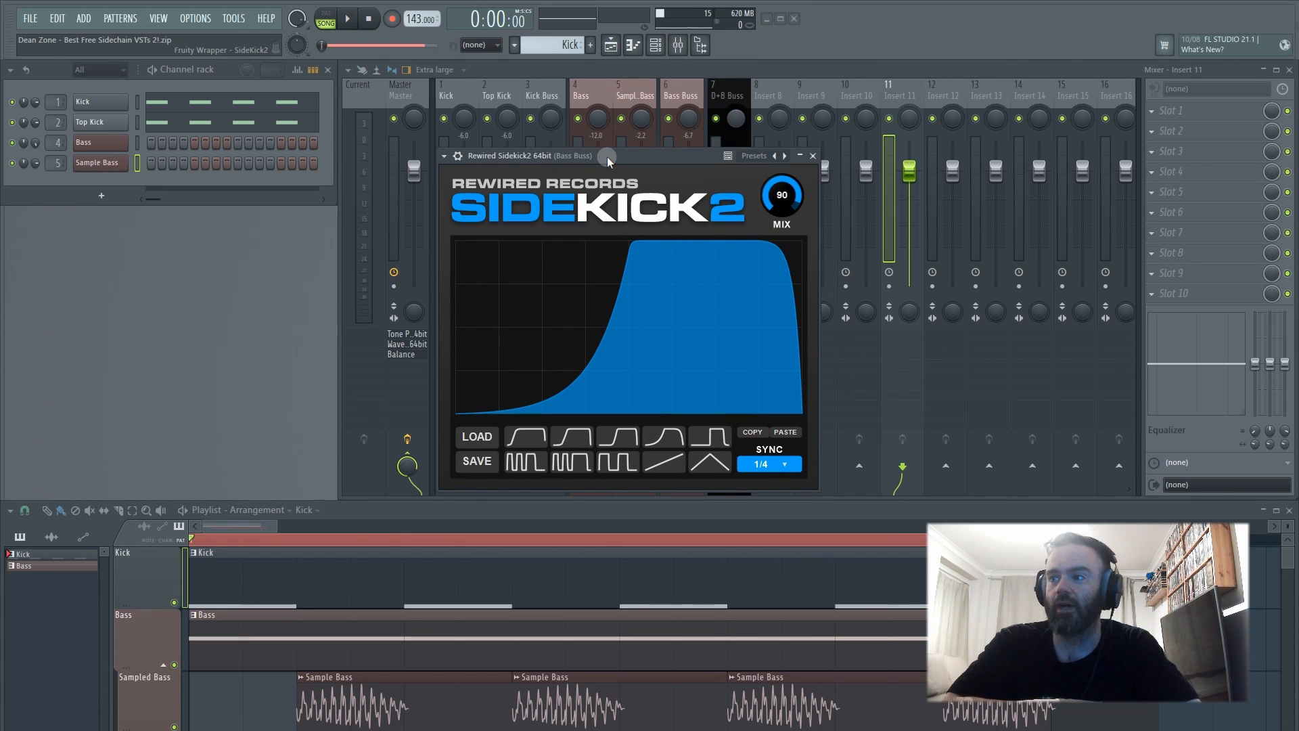
pyautogui.click(684, 90)
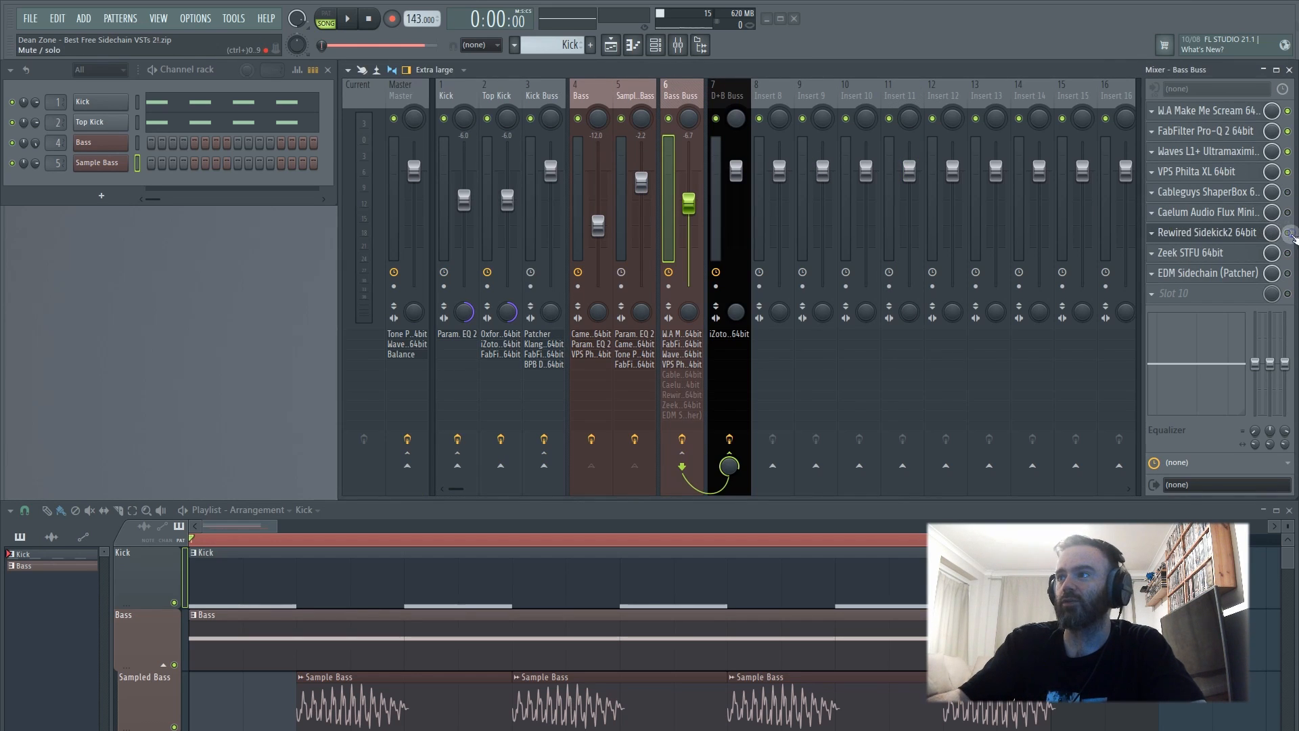
pyautogui.click(1288, 252)
pyautogui.click(1199, 252)
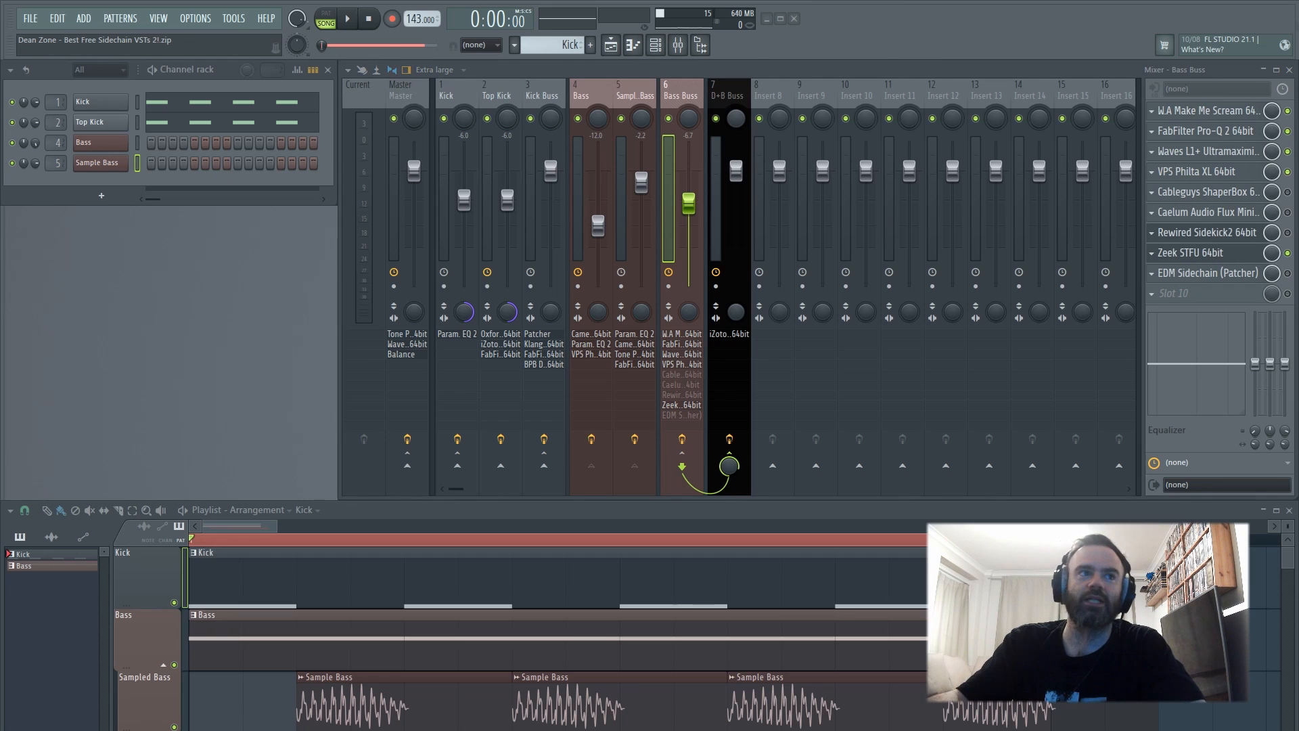
pyautogui.moveTo(701, 156); pyautogui.dragTo(672, 192)
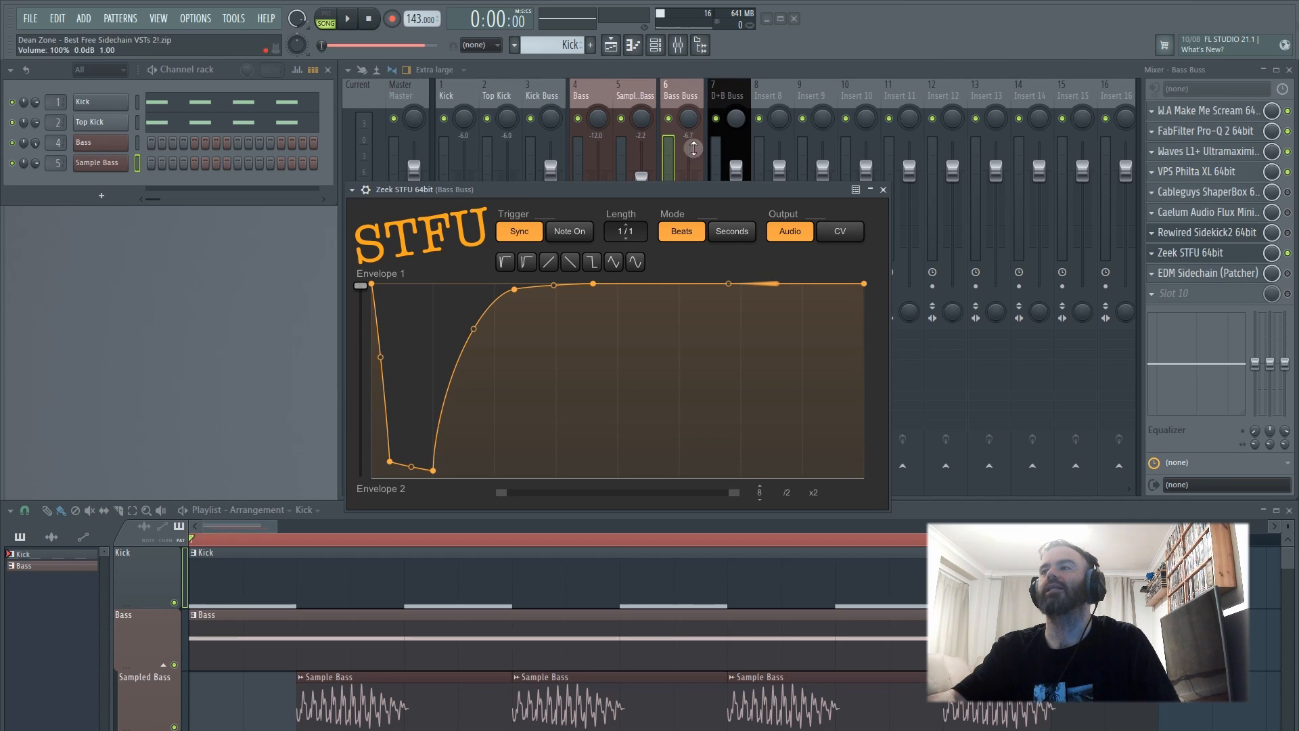
# - Start playback and lower the first point of the STFU envelope to the bottom of the graph
pyautogui.click(350, 19)
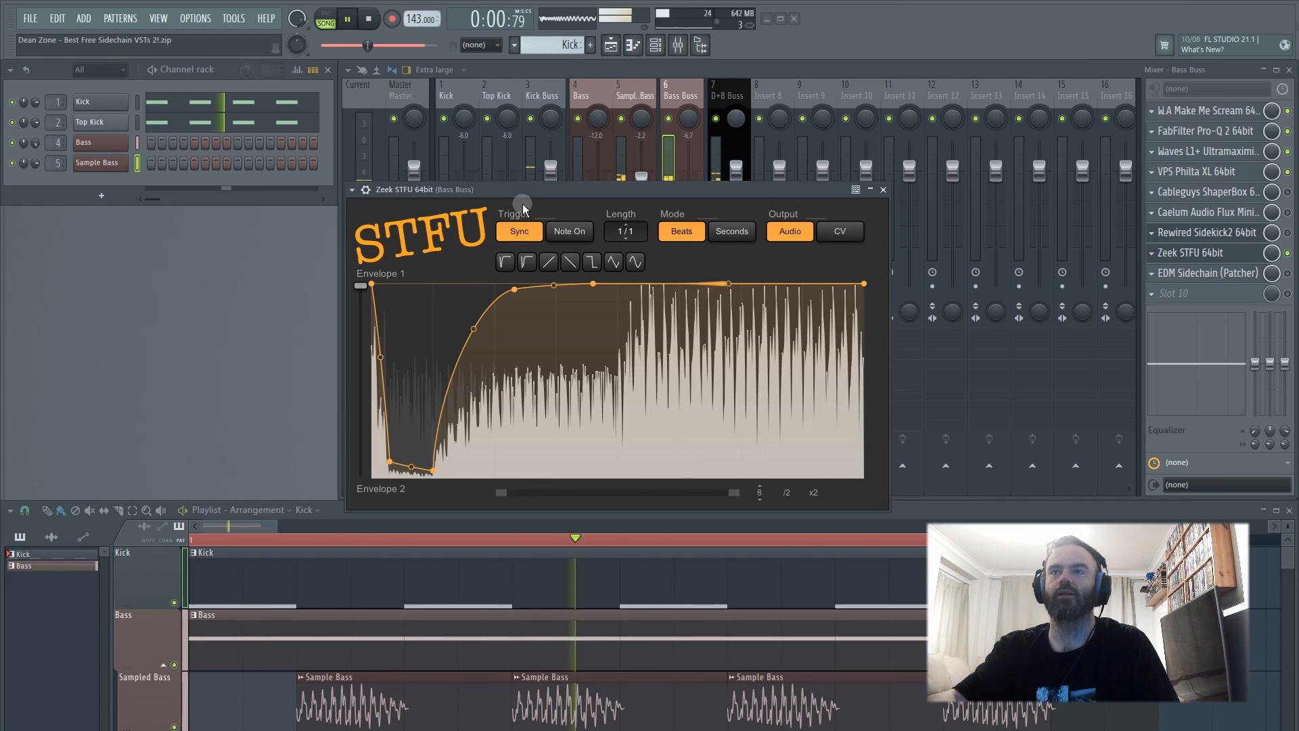
pyautogui.moveTo(520, 192); pyautogui.dragTo(529, 191)
pyautogui.moveTo(379, 289); pyautogui.dragTo(356, 520)
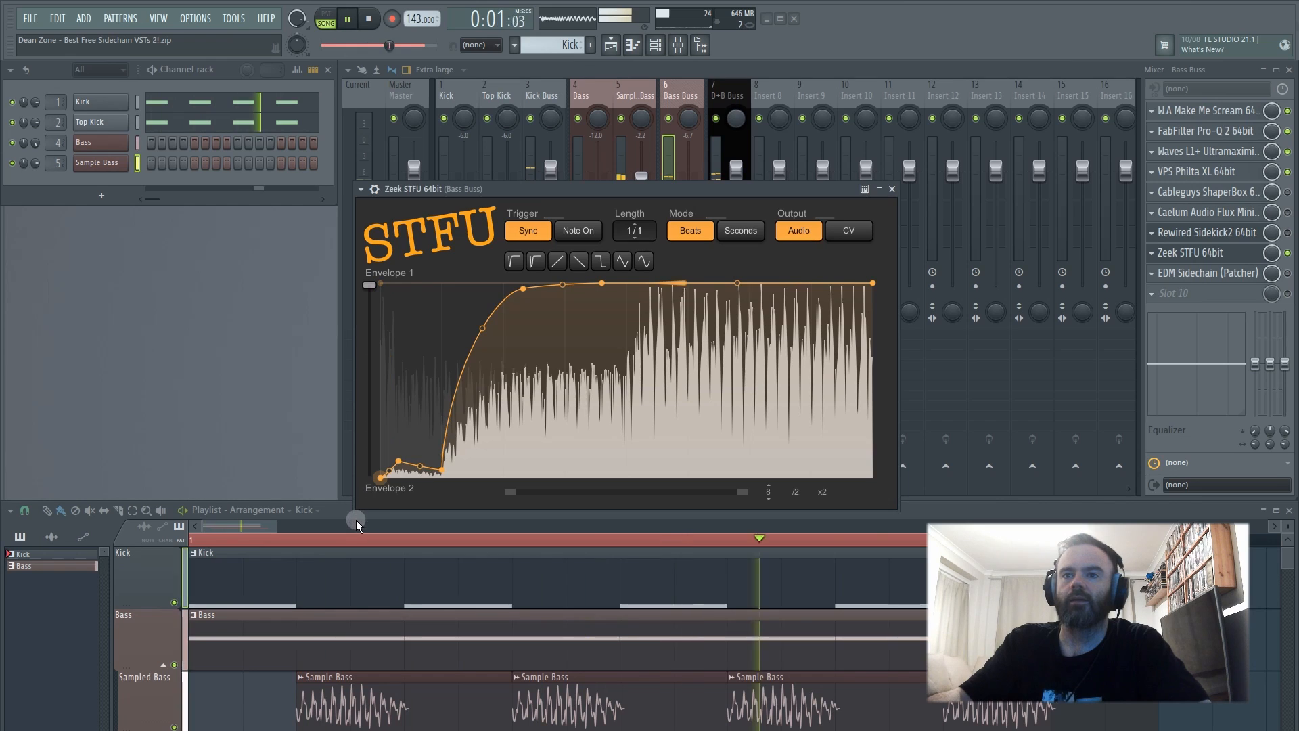
# - Reshape the start of the STFU envelope into a slow curved rise, deleting the two low points and moving the upper point down to mid-height
pyautogui.moveTo(440, 468); pyautogui.dragTo(477, 440)
pyautogui.doubleClick(478, 440)
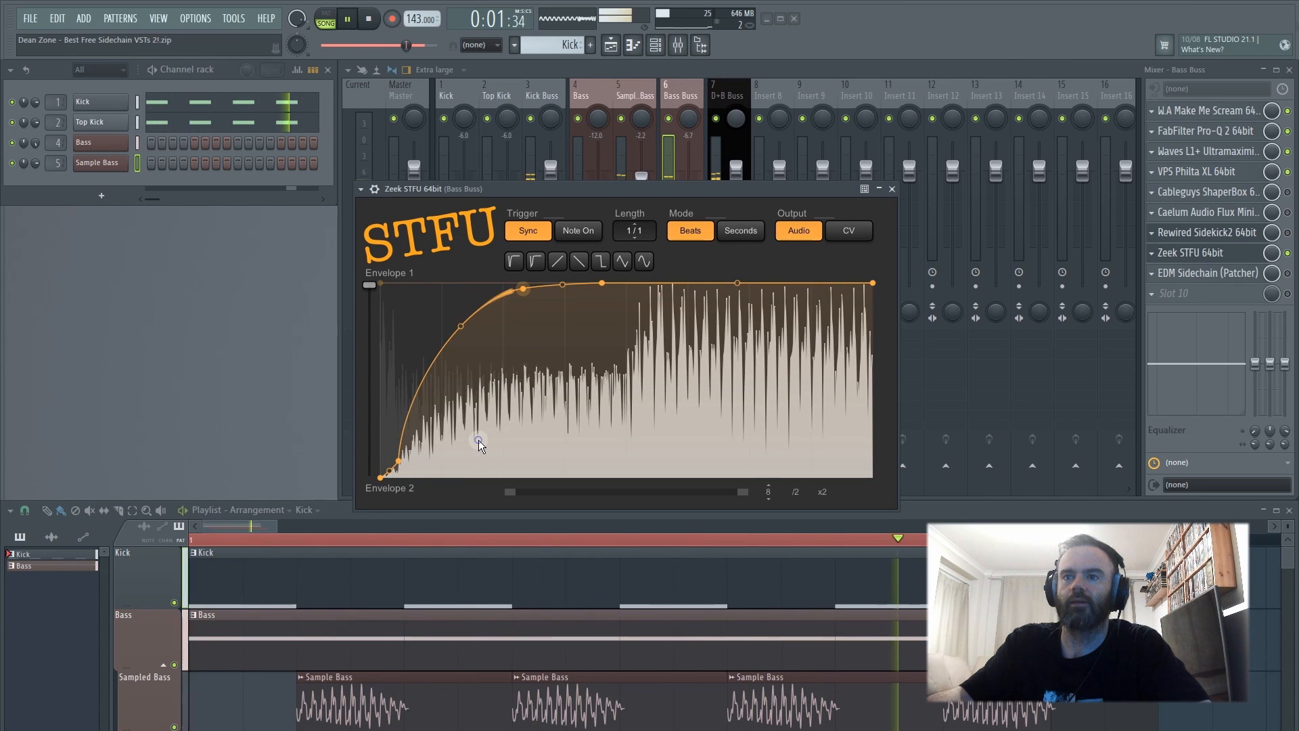
pyautogui.moveTo(461, 325); pyautogui.dragTo(461, 402)
pyautogui.moveTo(640, 219)
pyautogui.mouseDown()
pyautogui.moveTo(638, 189)
pyautogui.moveTo(636, 223)
pyautogui.mouseUp()
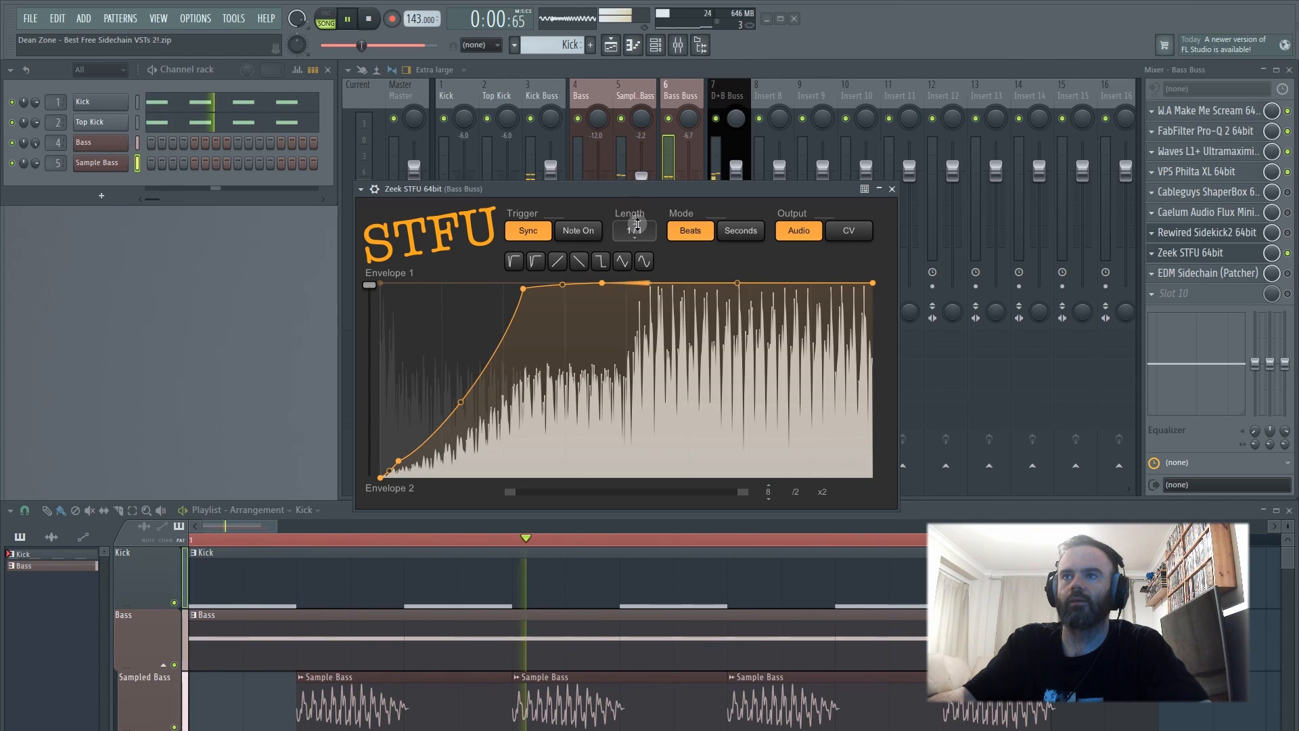
pyautogui.moveTo(521, 289); pyautogui.dragTo(555, 370)
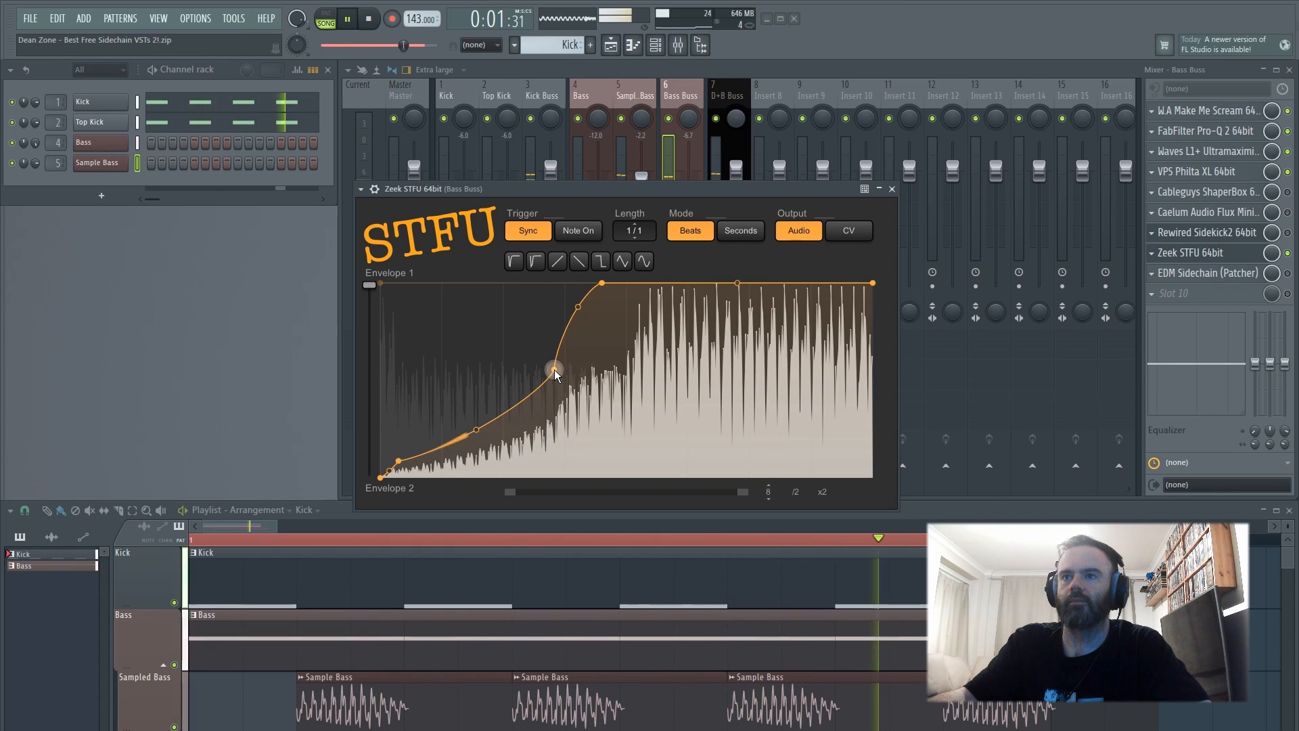
pyautogui.rightClick(396, 460)
pyautogui.moveTo(467, 446); pyautogui.dragTo(466, 455)
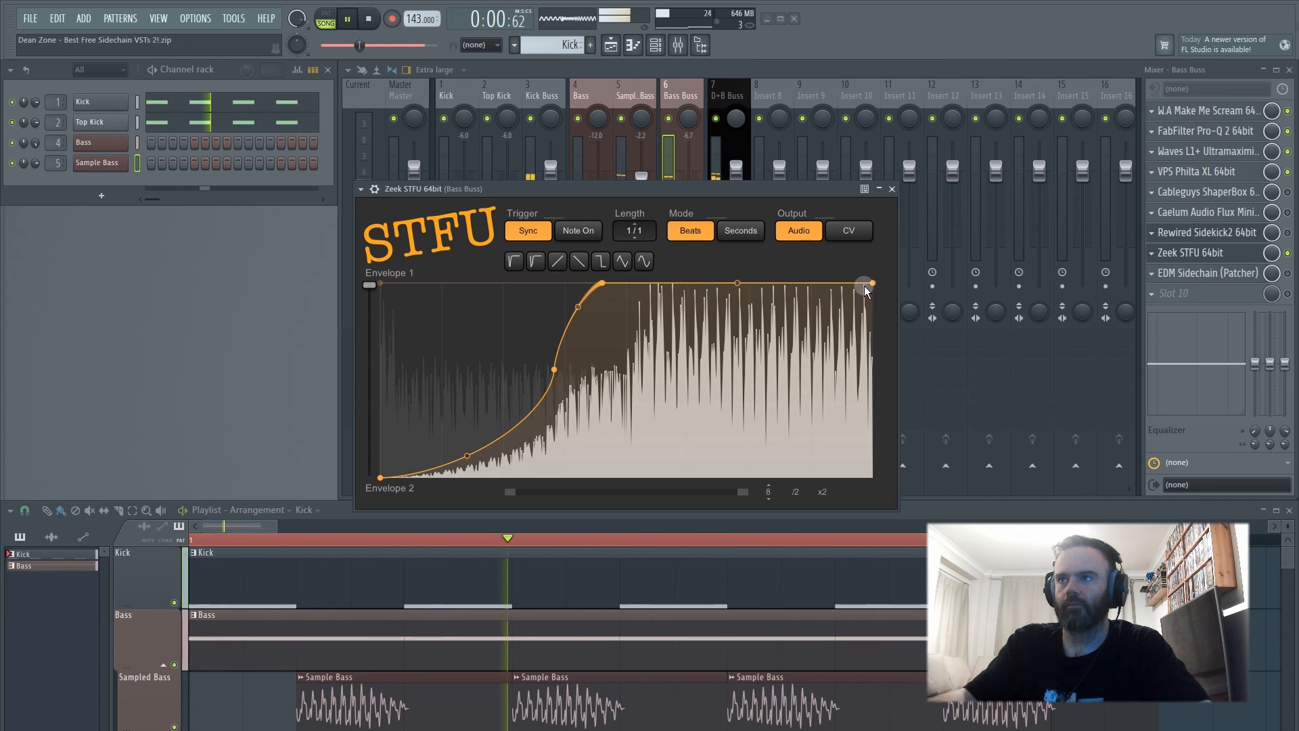
# - Drop the envelope's last point to zero with a rounded fall-off, remove the extra point before it, and stop playback
pyautogui.moveTo(872, 283); pyautogui.dragTo(762, 283)
pyautogui.moveTo(873, 283); pyautogui.dragTo(899, 518)
pyautogui.moveTo(816, 380); pyautogui.dragTo(817, 294)
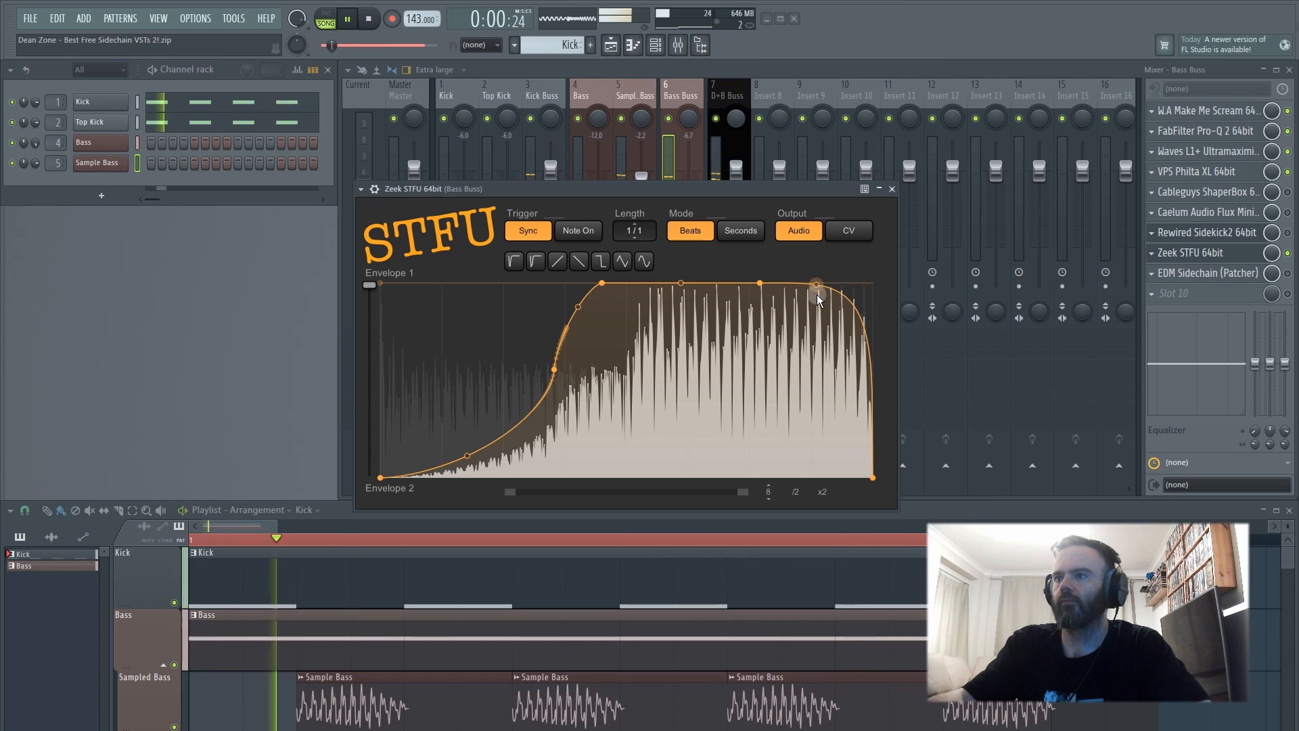
pyautogui.rightClick(876, 475)
pyautogui.press('space')
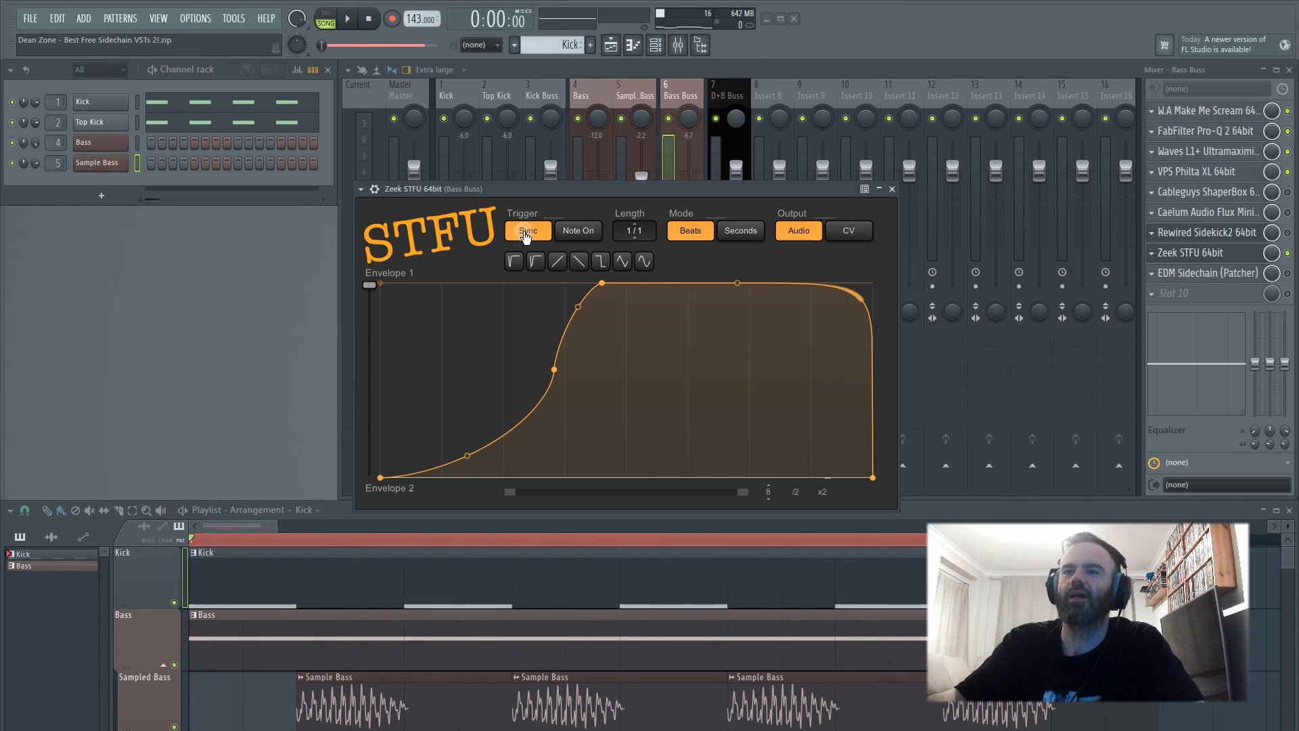
pyautogui.moveTo(468, 462); pyautogui.dragTo(467, 460)
# - Toggle the STFU mode between Seconds and Beats, and try a length of 4/1 in Beats mode
pyautogui.click(740, 231)
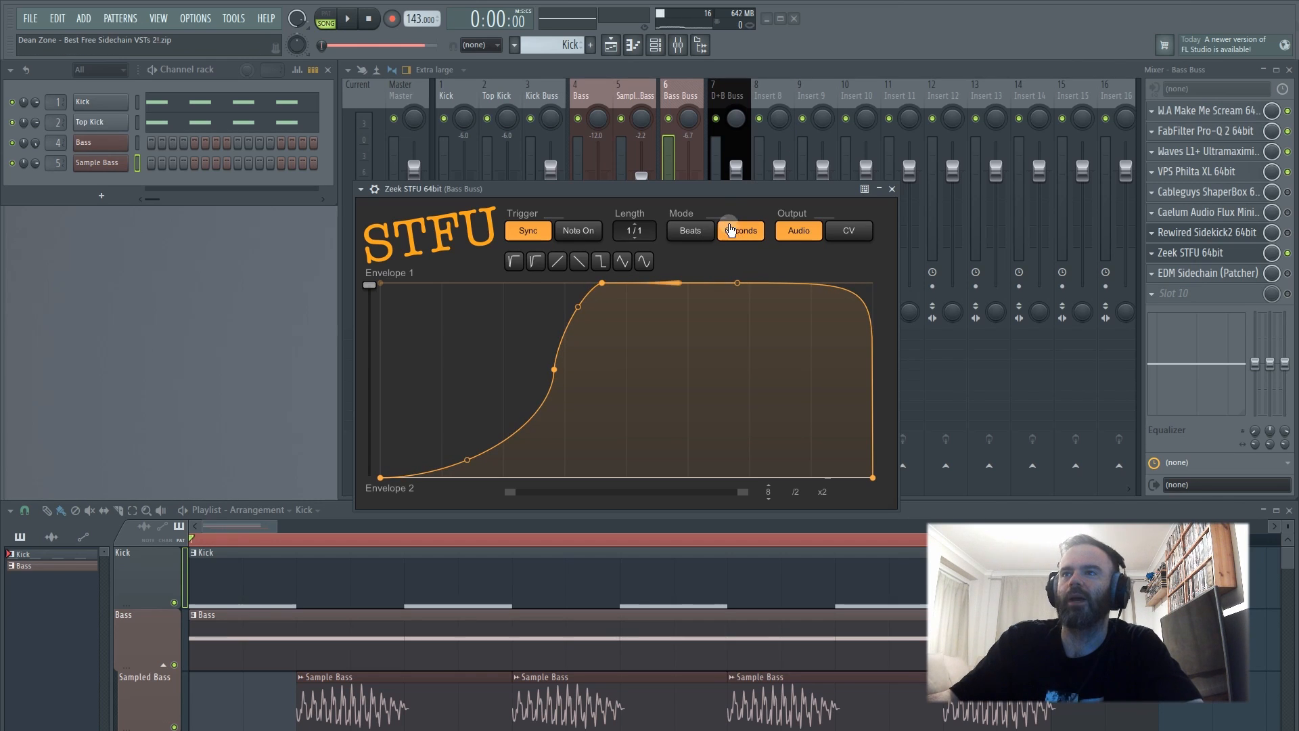
pyautogui.click(690, 230)
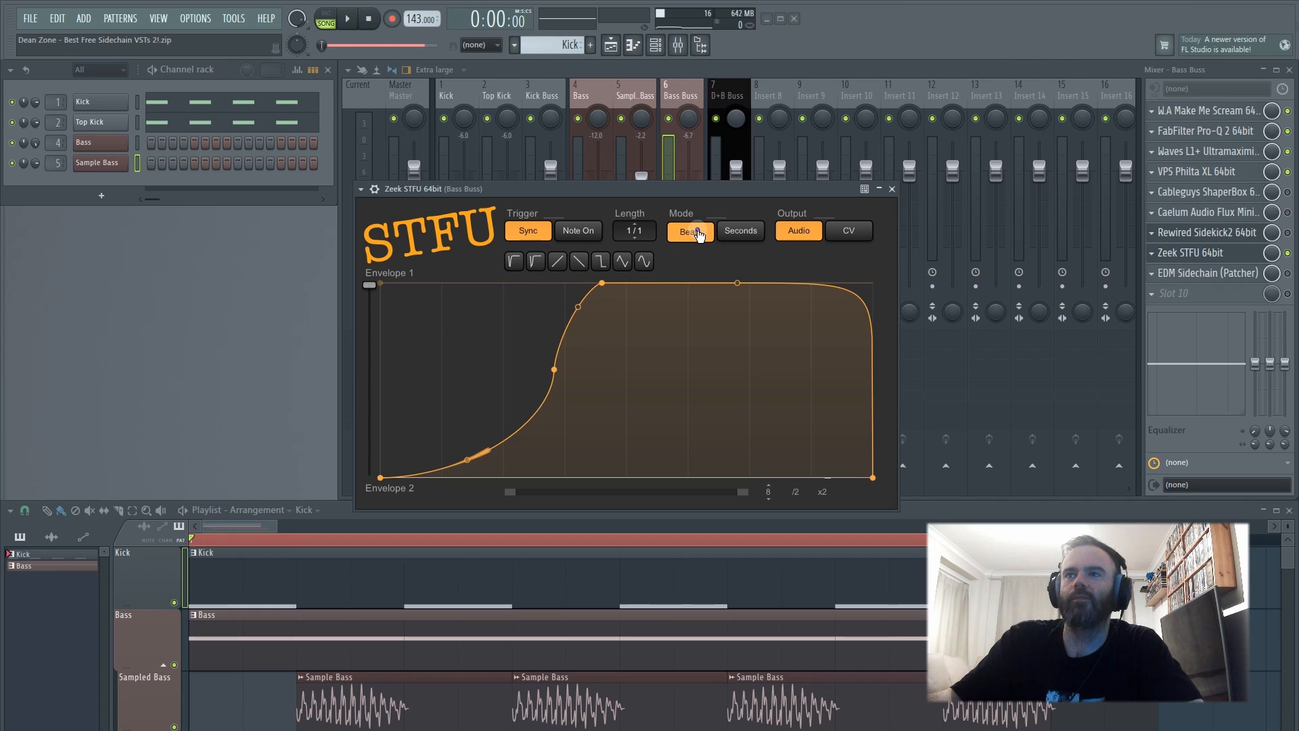
pyautogui.click(741, 230)
pyautogui.click(690, 230)
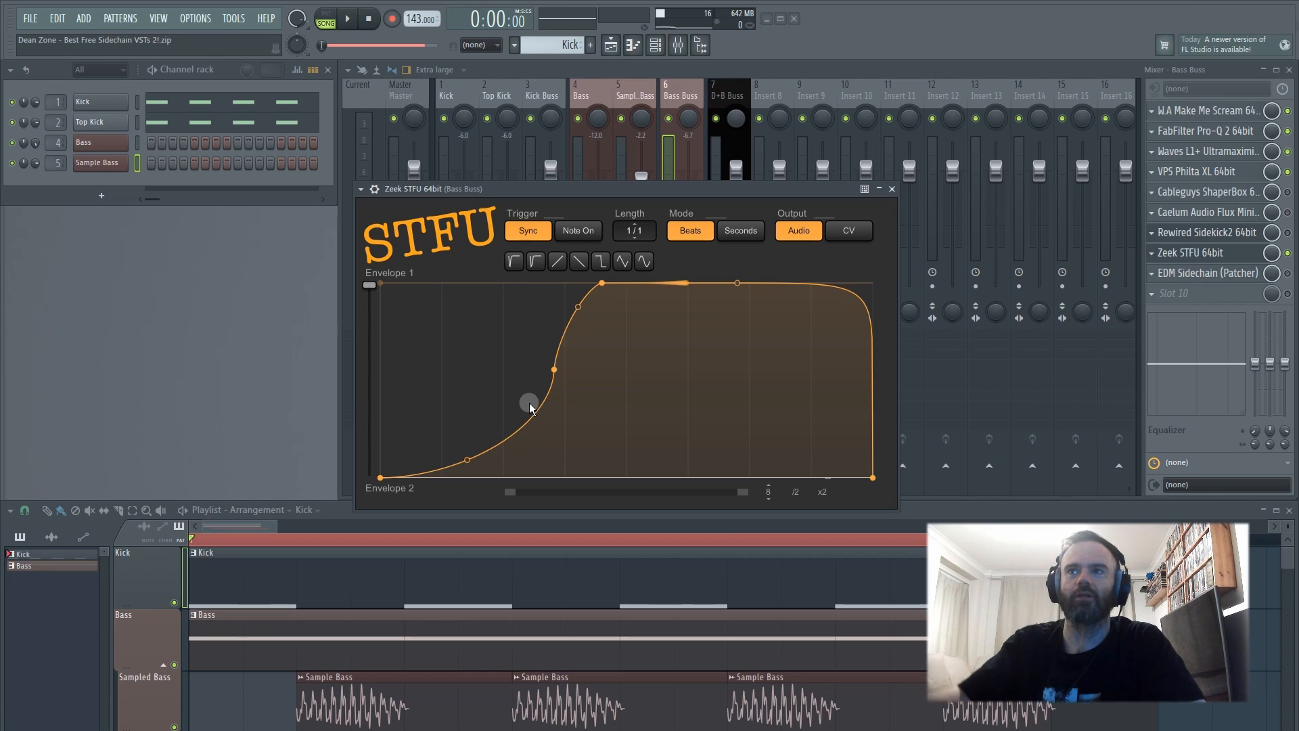
pyautogui.moveTo(639, 233); pyautogui.dragTo(639, 216)
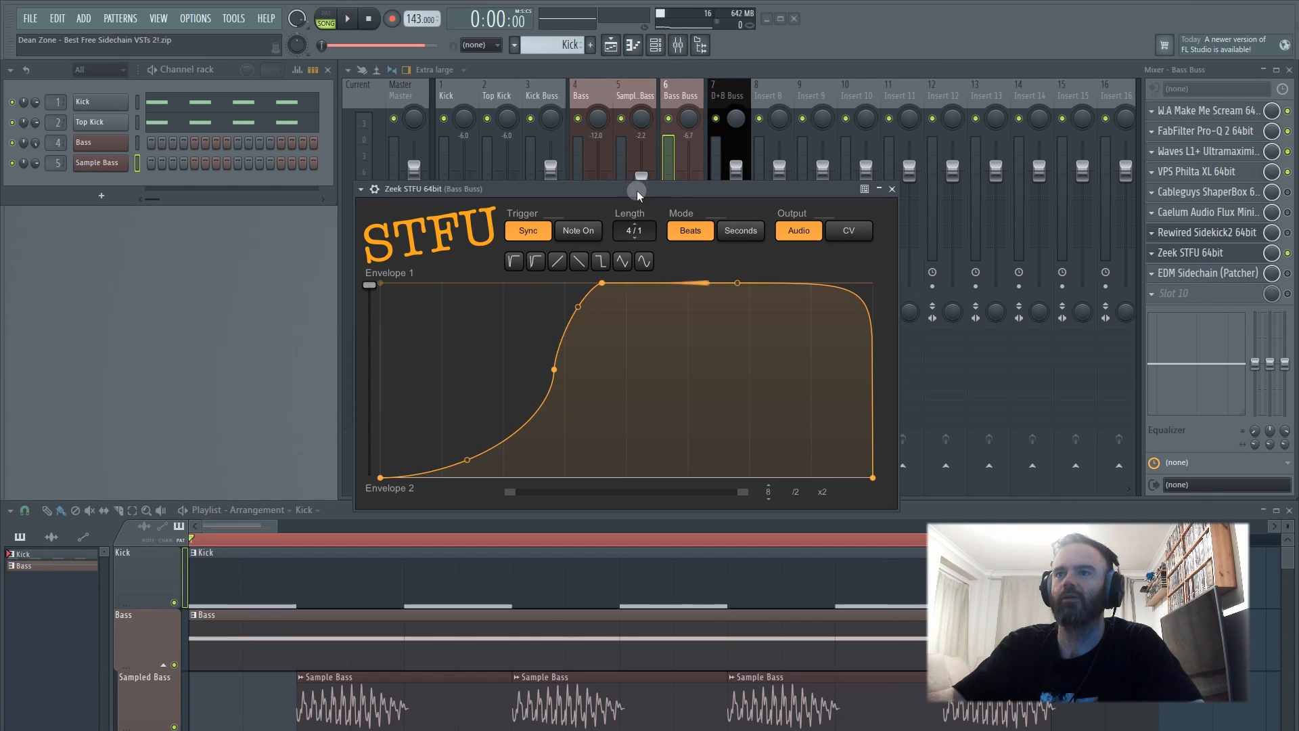
pyautogui.moveTo(637, 229)
pyautogui.mouseDown()
pyautogui.moveTo(637, 319)
pyautogui.moveTo(638, 189)
pyautogui.mouseUp()
# - Switch the STFU mode to Seconds, try a length of 2/1, return it to 1/1, and audition the bass in playback
pyautogui.click(739, 231)
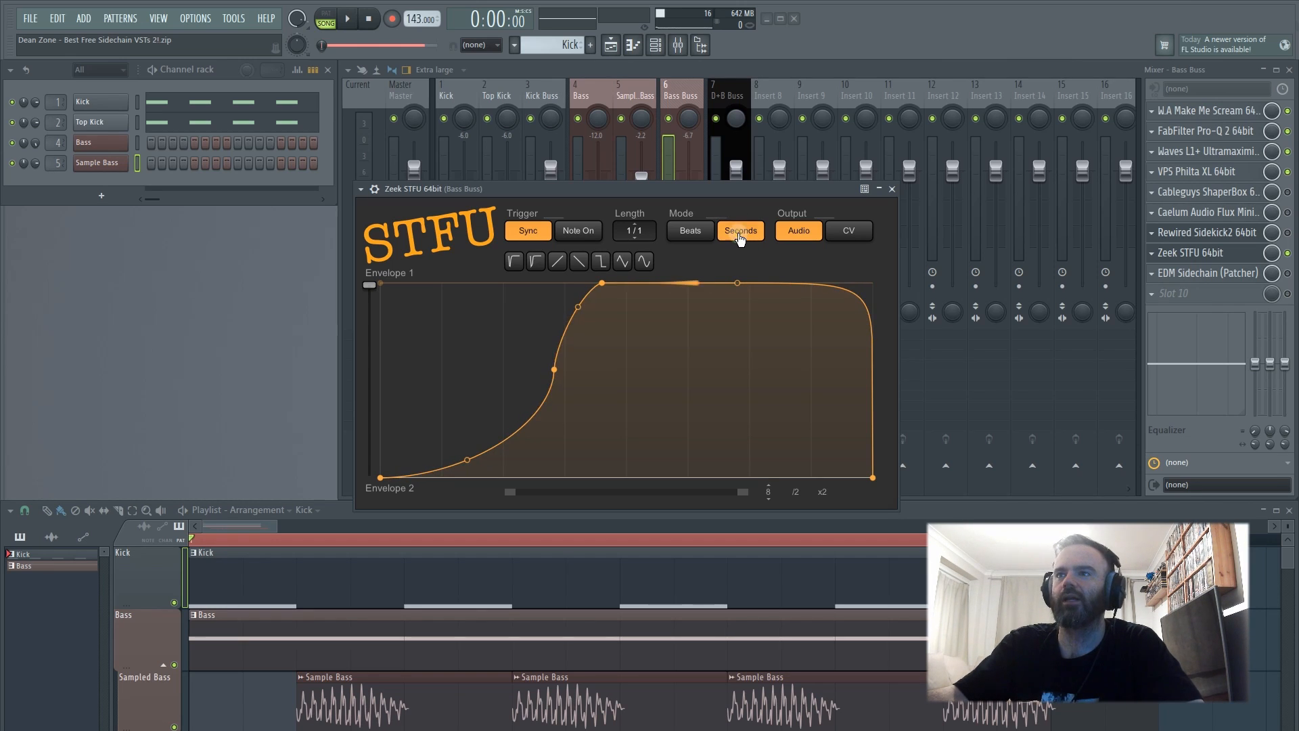
pyautogui.click(741, 231)
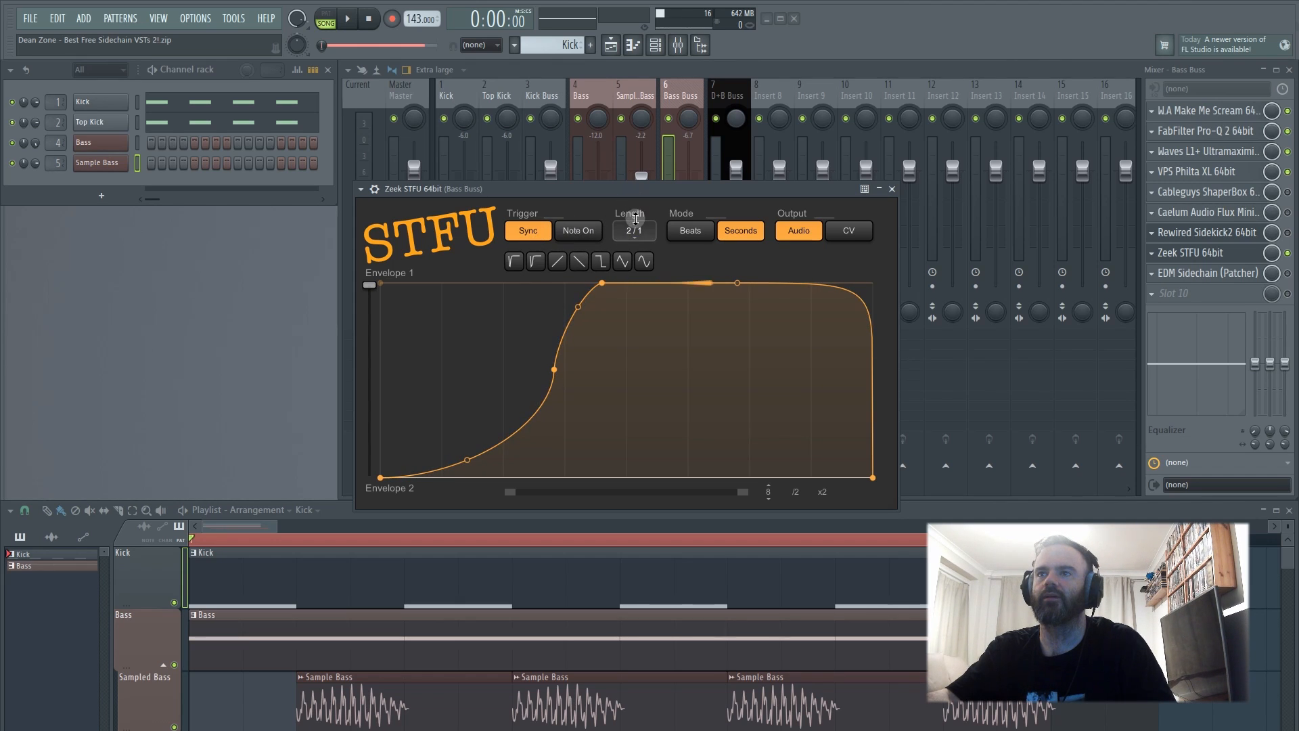
pyautogui.moveTo(636, 219); pyautogui.dragTo(636, 199)
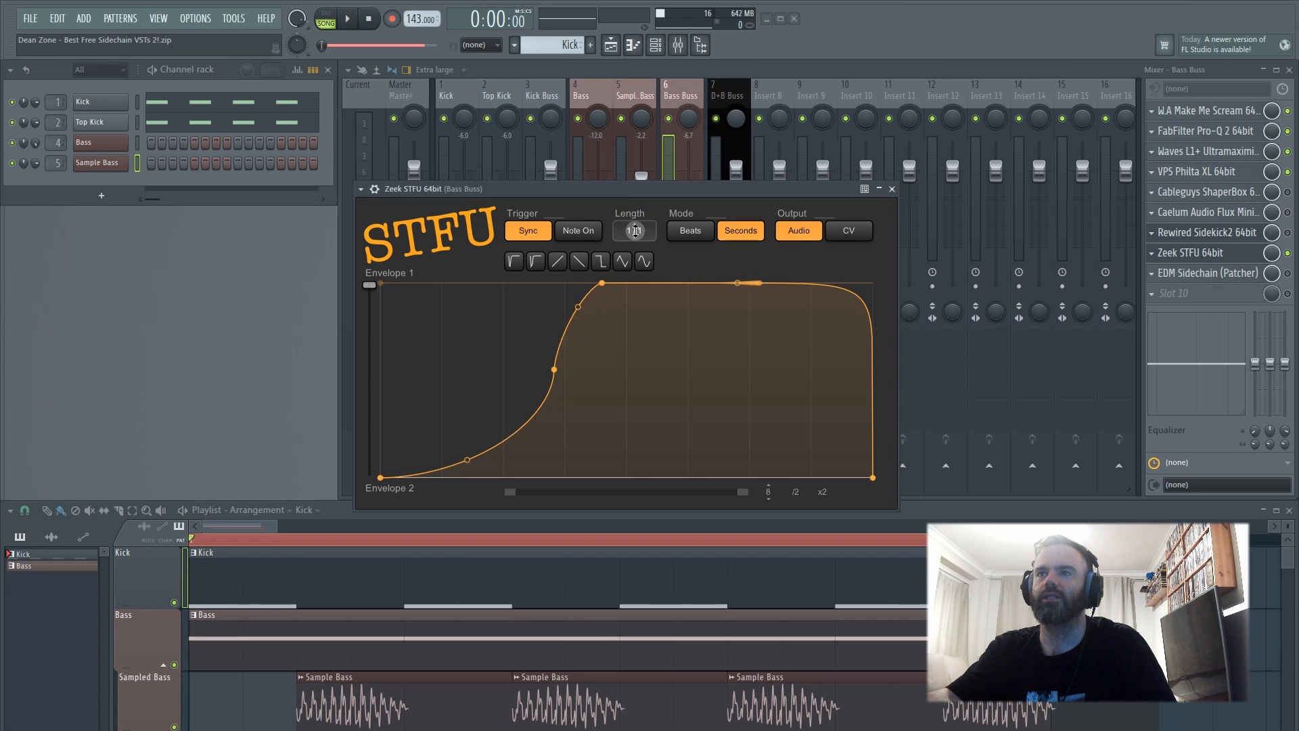
pyautogui.press('space')
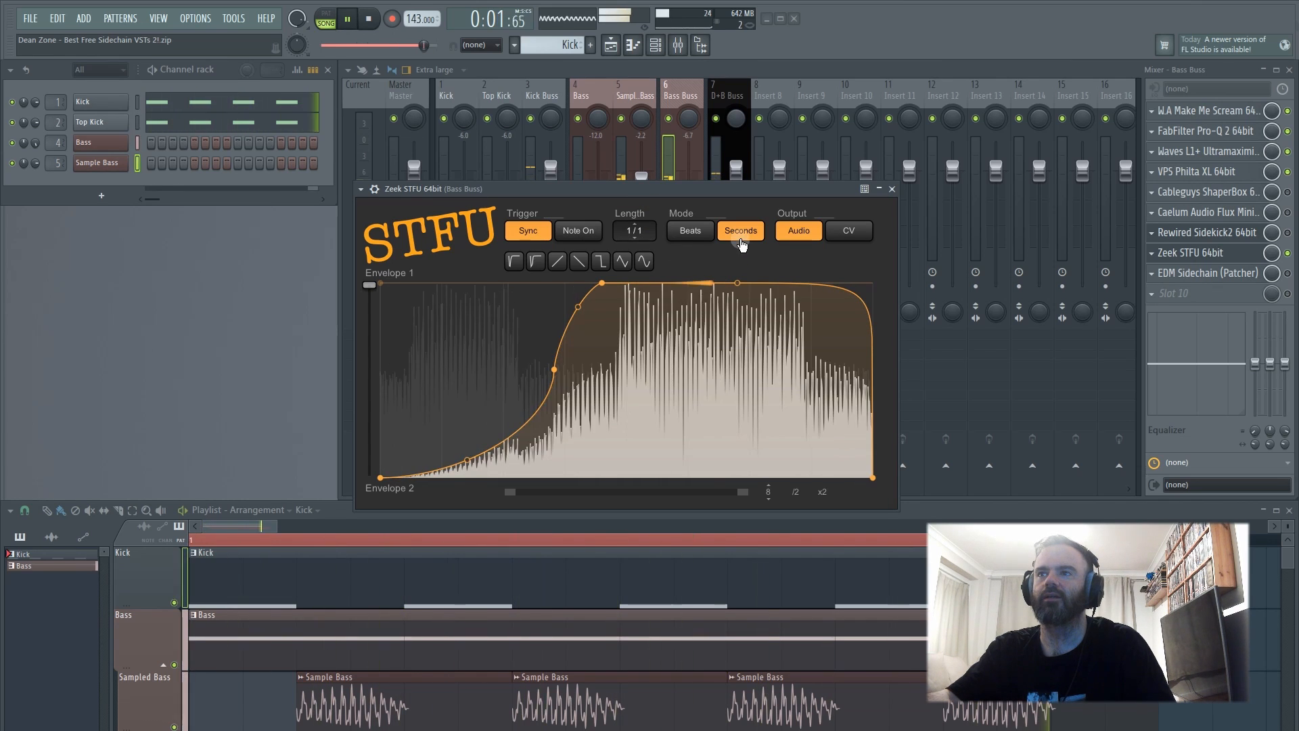
pyautogui.press('space')
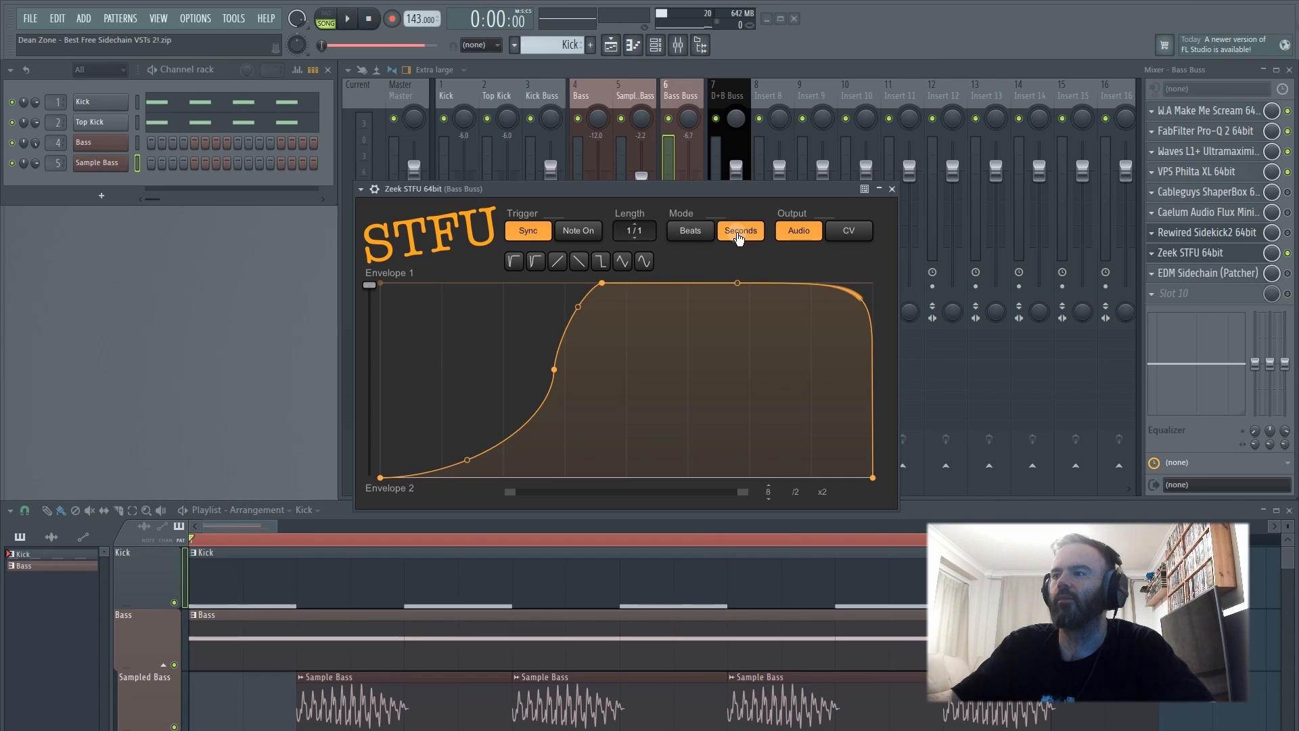
pyautogui.click(738, 236)
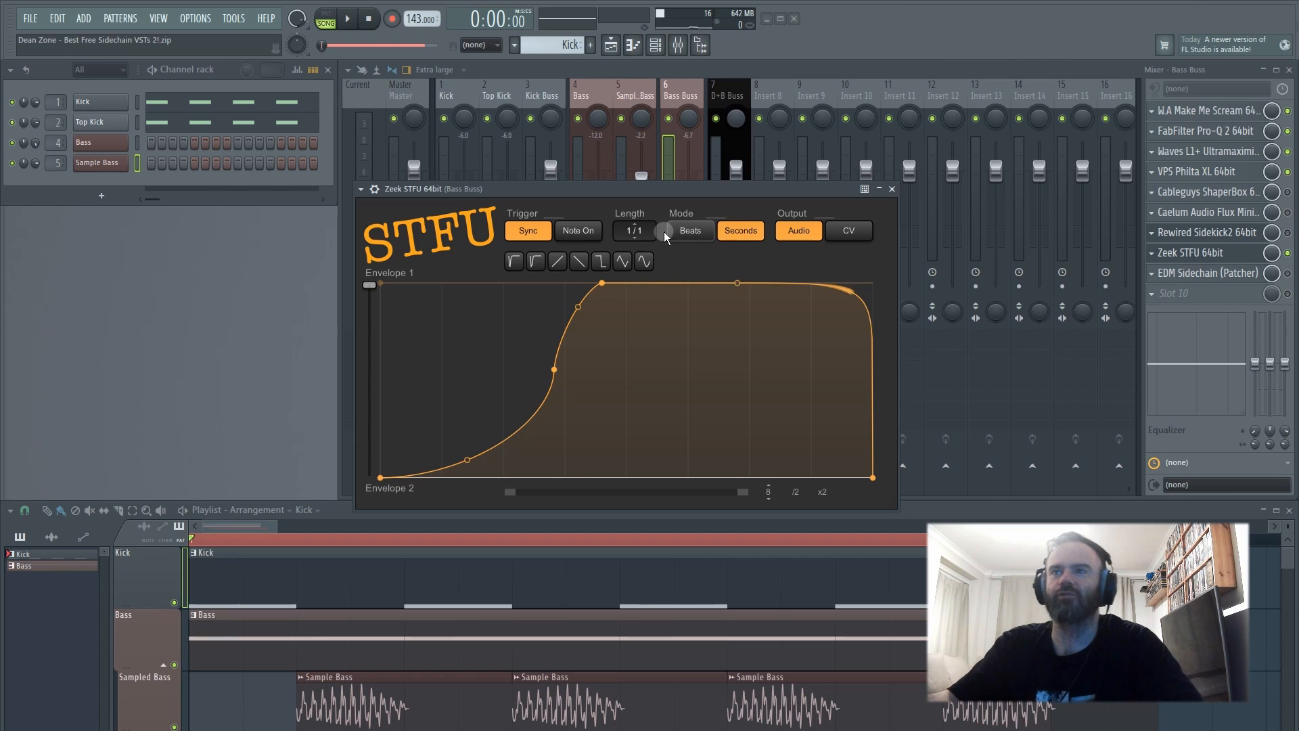
pyautogui.click(700, 239)
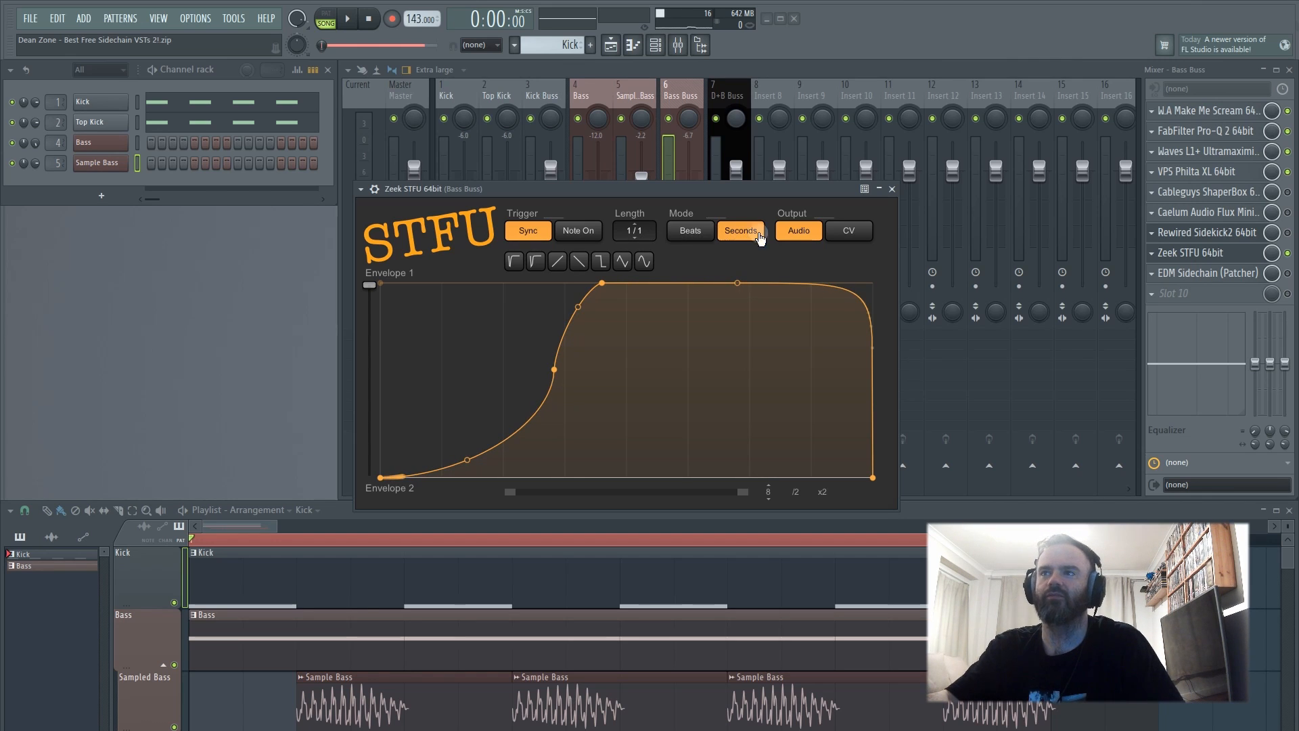
pyautogui.press('space')
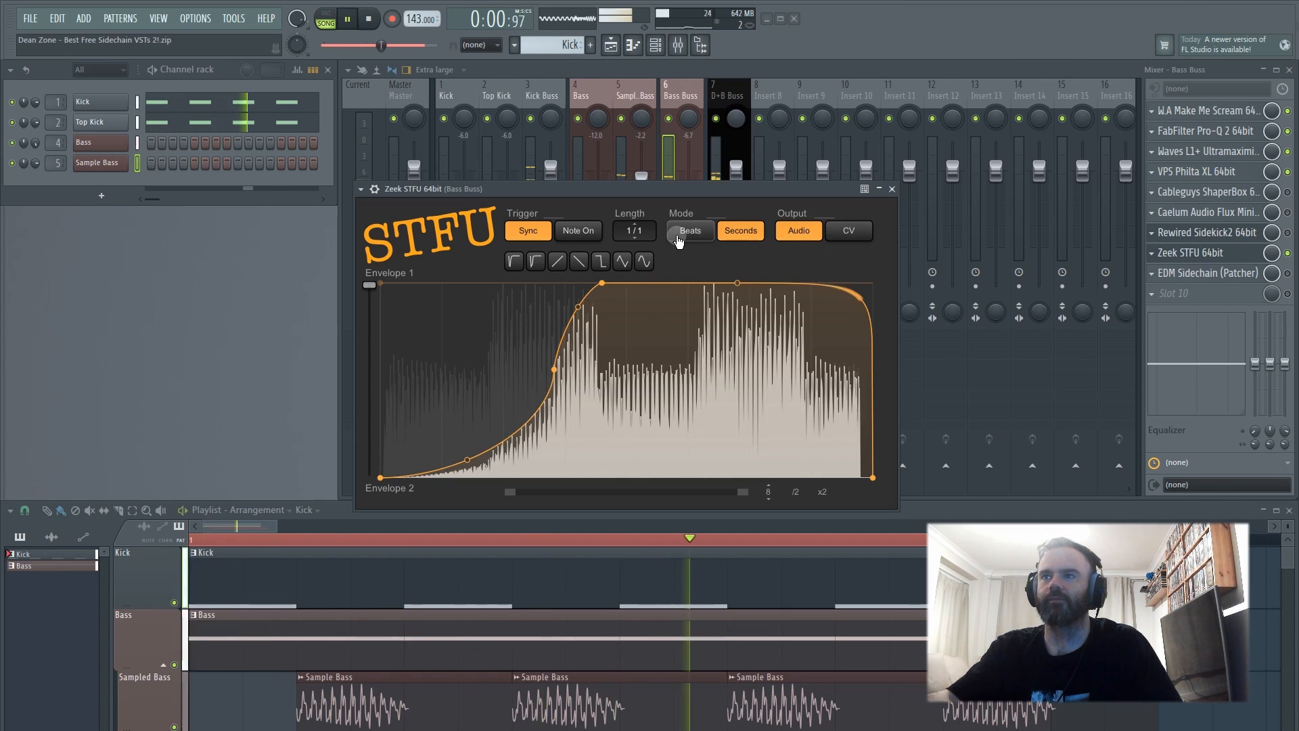
# - Return the mode to Beats, and try the CV output before switching back to Audio
pyautogui.click(849, 235)
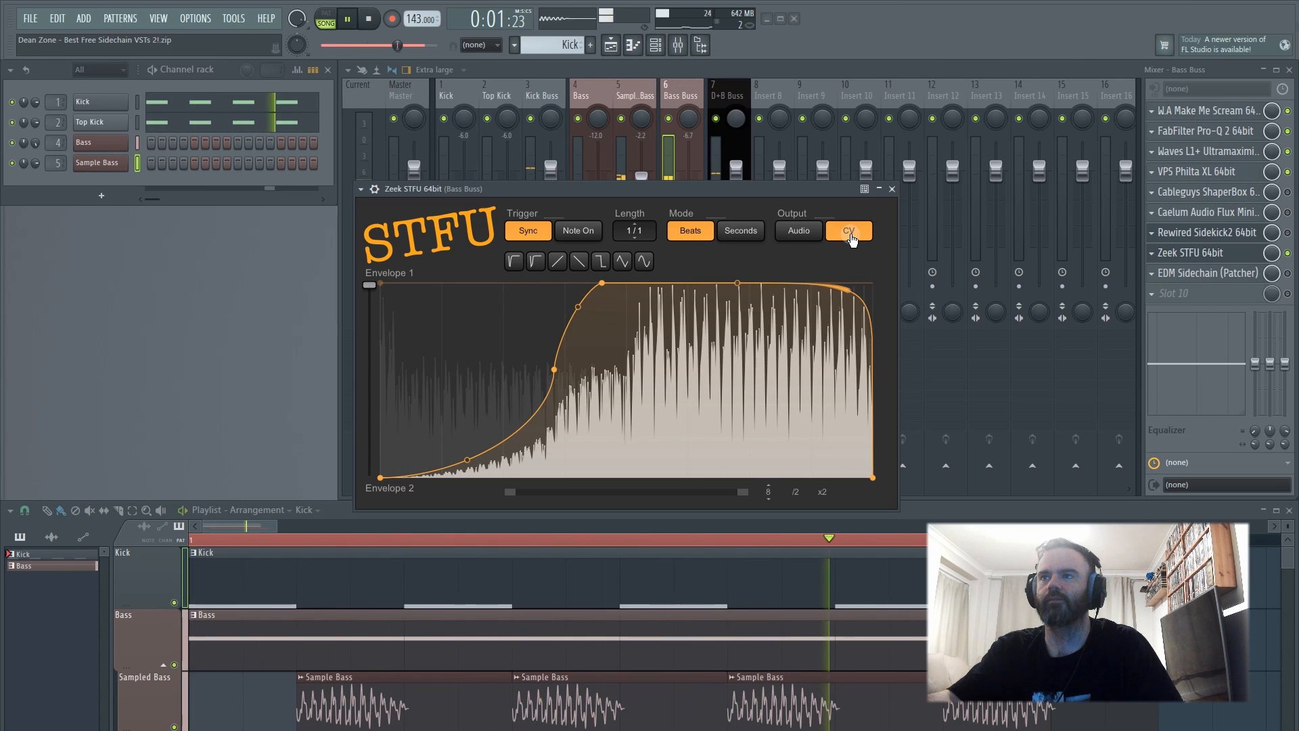
pyautogui.click(850, 234)
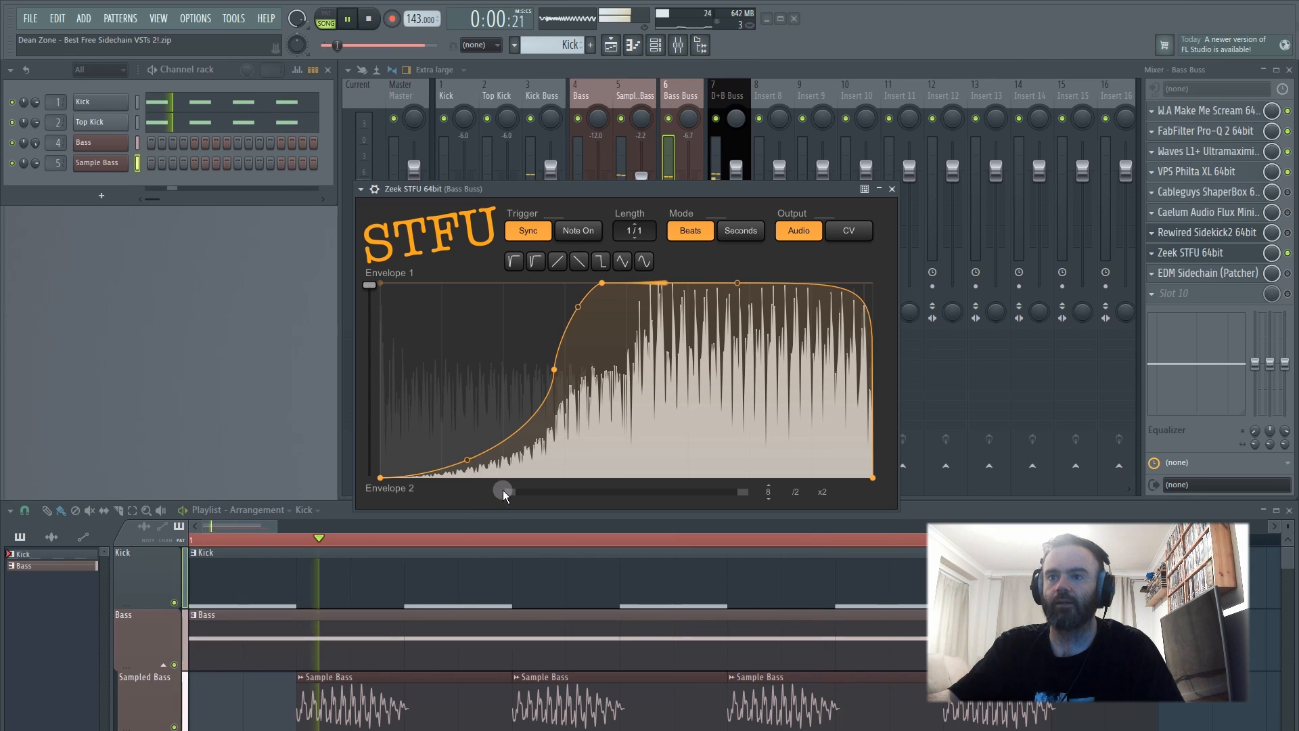
pyautogui.moveTo(507, 491); pyautogui.dragTo(453, 484)
# - Compare the envelope compressed into two cycles with the single-cycle version during playback, then stop playback
pyautogui.click(798, 497)
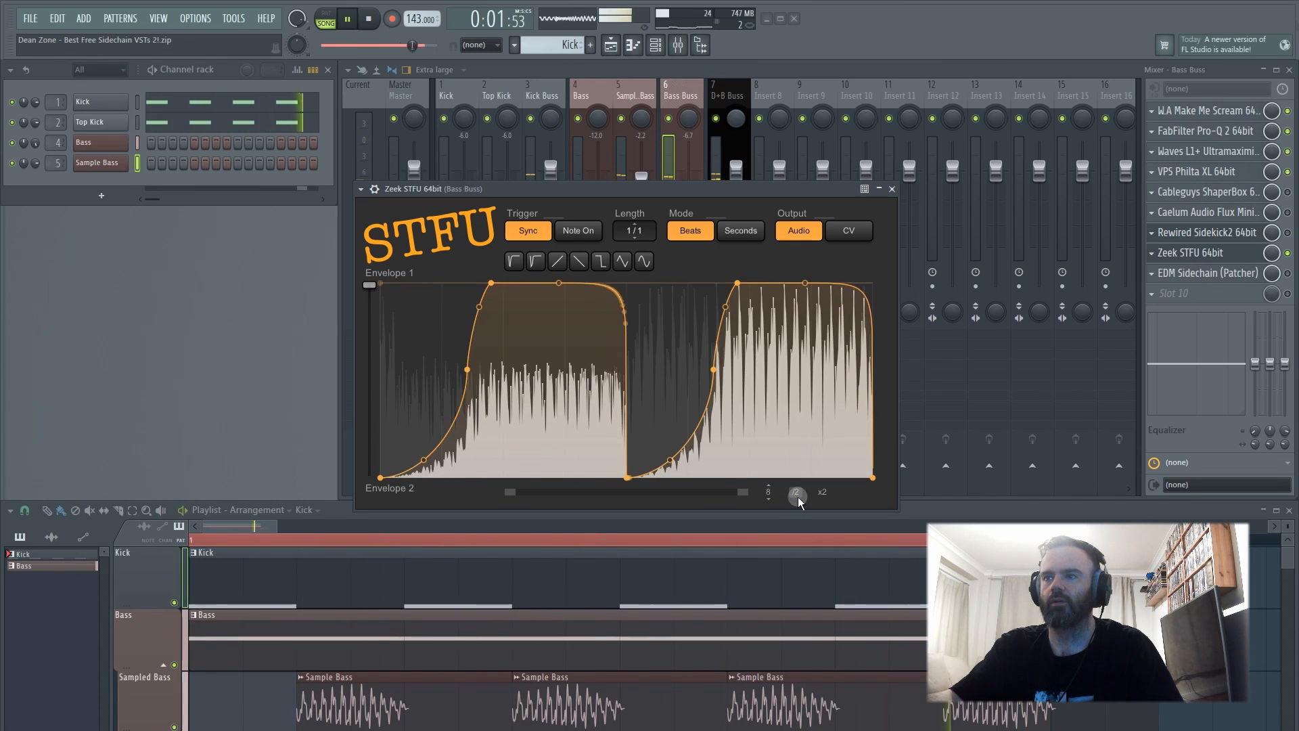
pyautogui.click(825, 496)
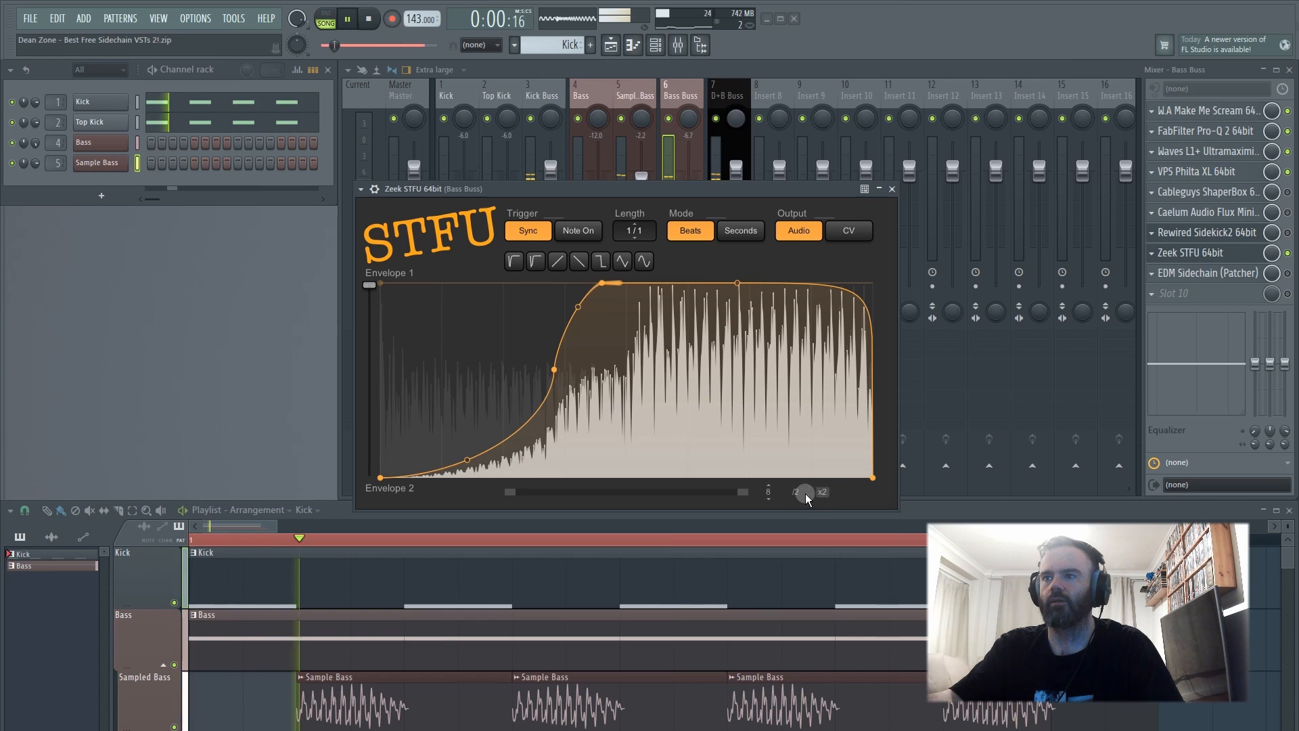
pyautogui.click(797, 493)
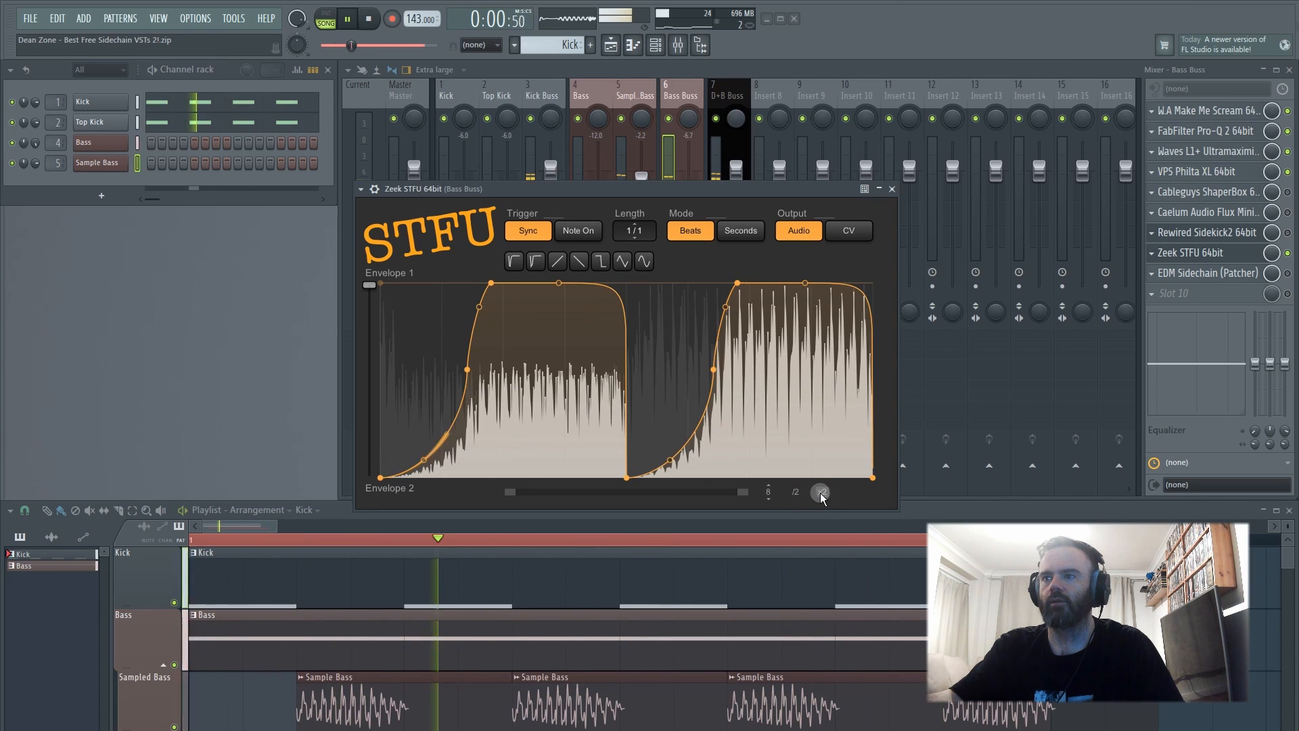
pyautogui.click(820, 493)
pyautogui.press('space')
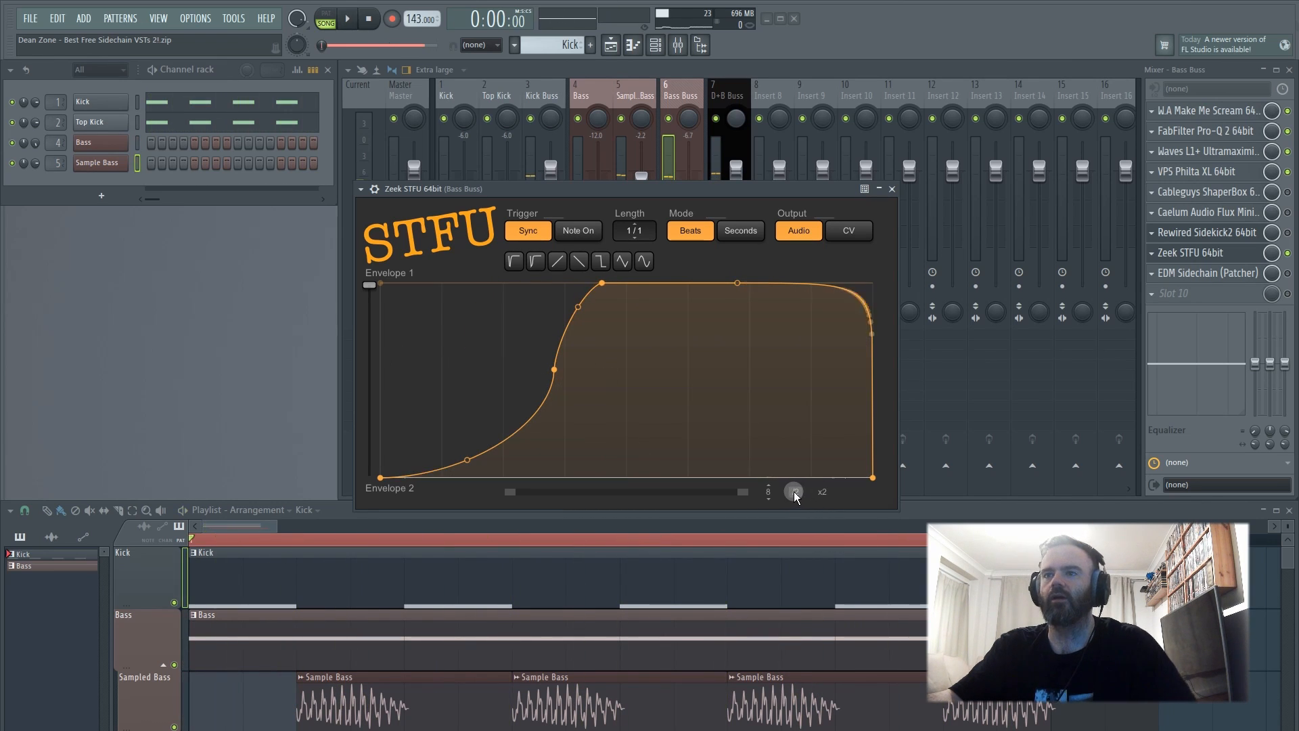
# - Halve the envelope repeatedly with /2 to get eight cycles, and expand it back to one cycle with x2
pyautogui.click(796, 493)
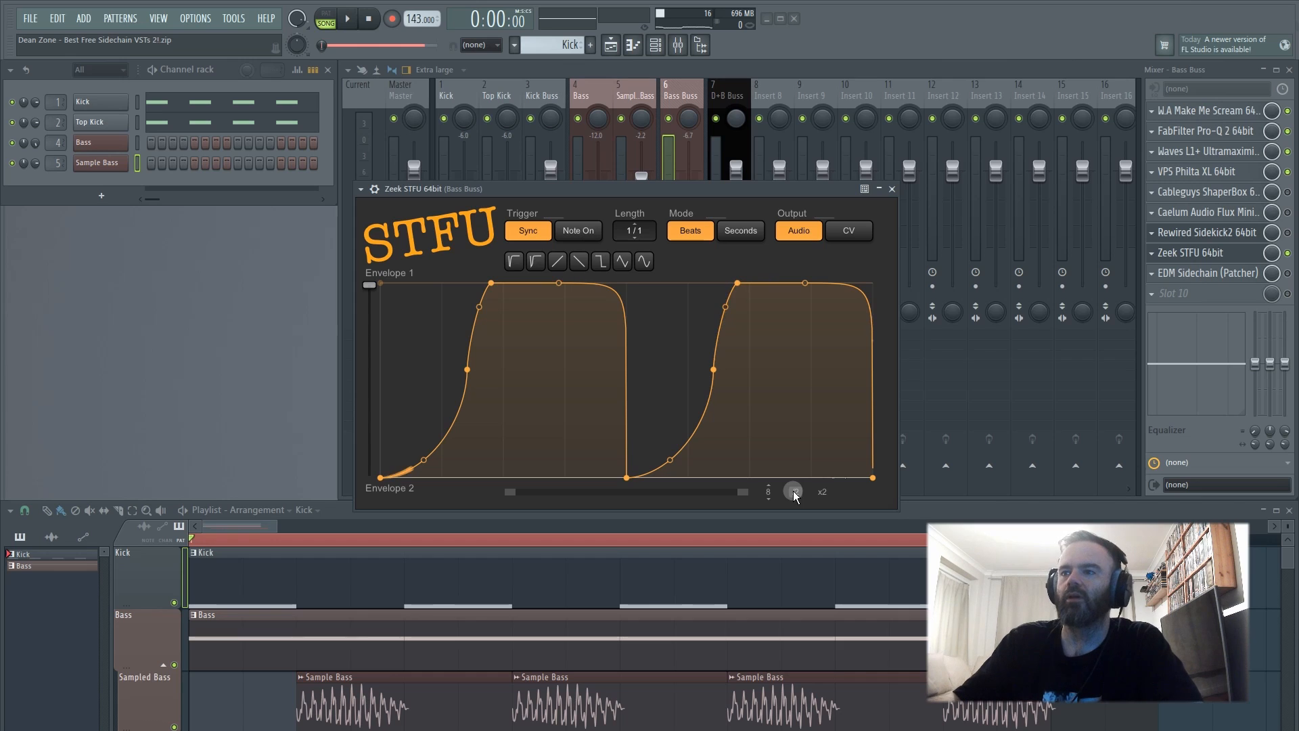
pyautogui.click(794, 491)
pyautogui.click(794, 492)
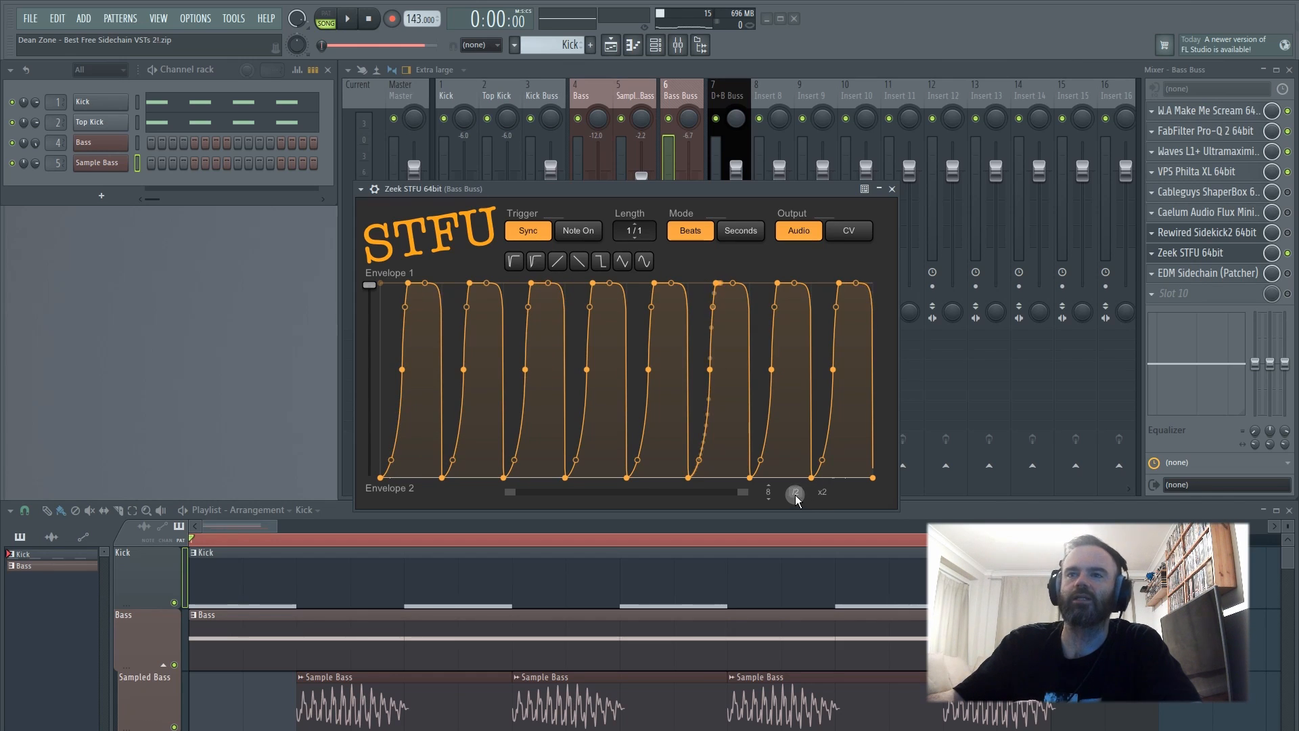
pyautogui.click(825, 493)
pyautogui.click(824, 492)
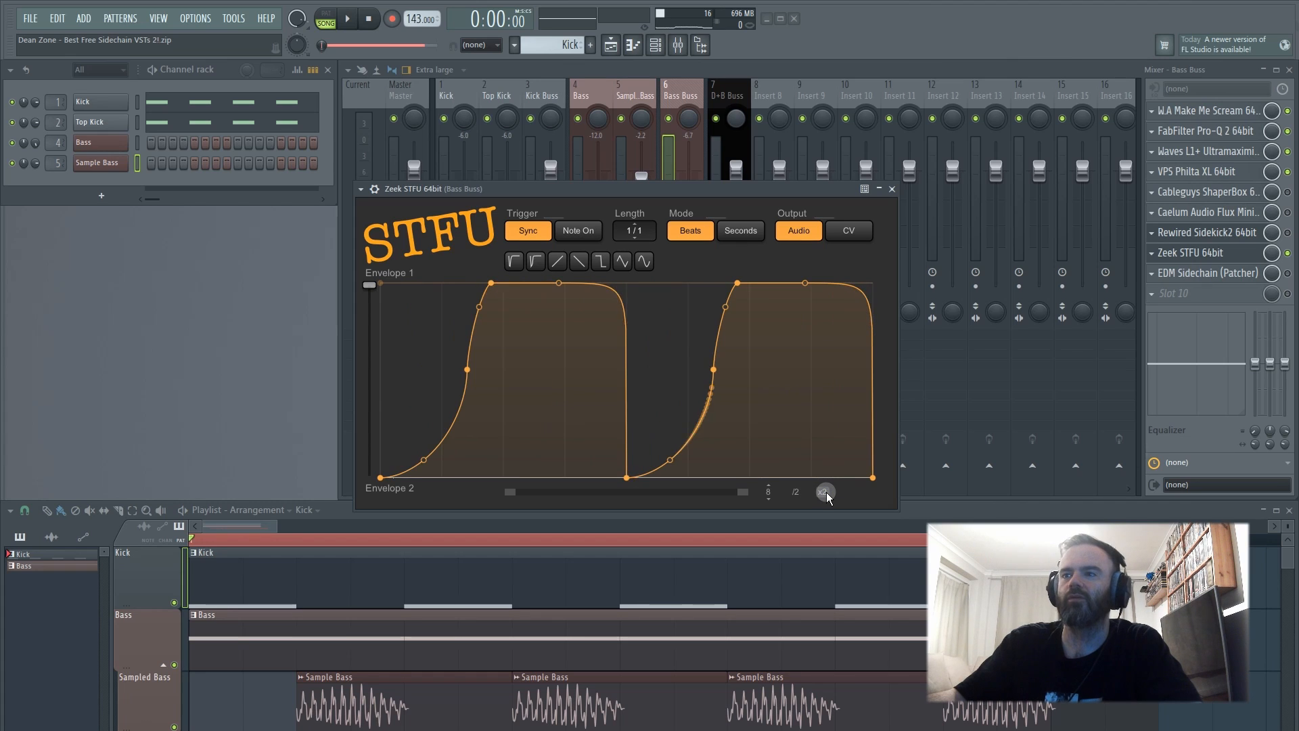
pyautogui.click(824, 493)
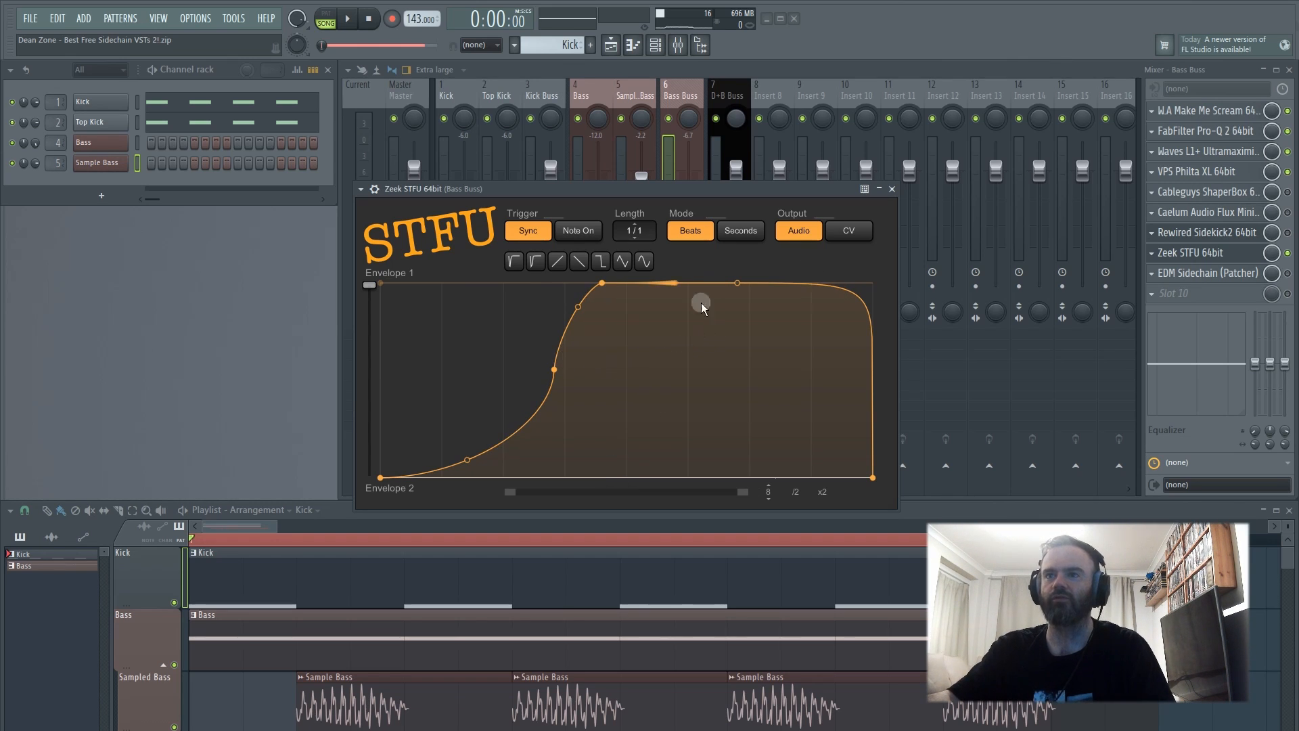
# - Close and bypass Zeek STFU, then enable EDM Sidechain (Patcher) on the Bass Buss and position its window clear of the effect slots
pyautogui.click(1204, 252)
pyautogui.click(1288, 252)
pyautogui.click(1206, 274)
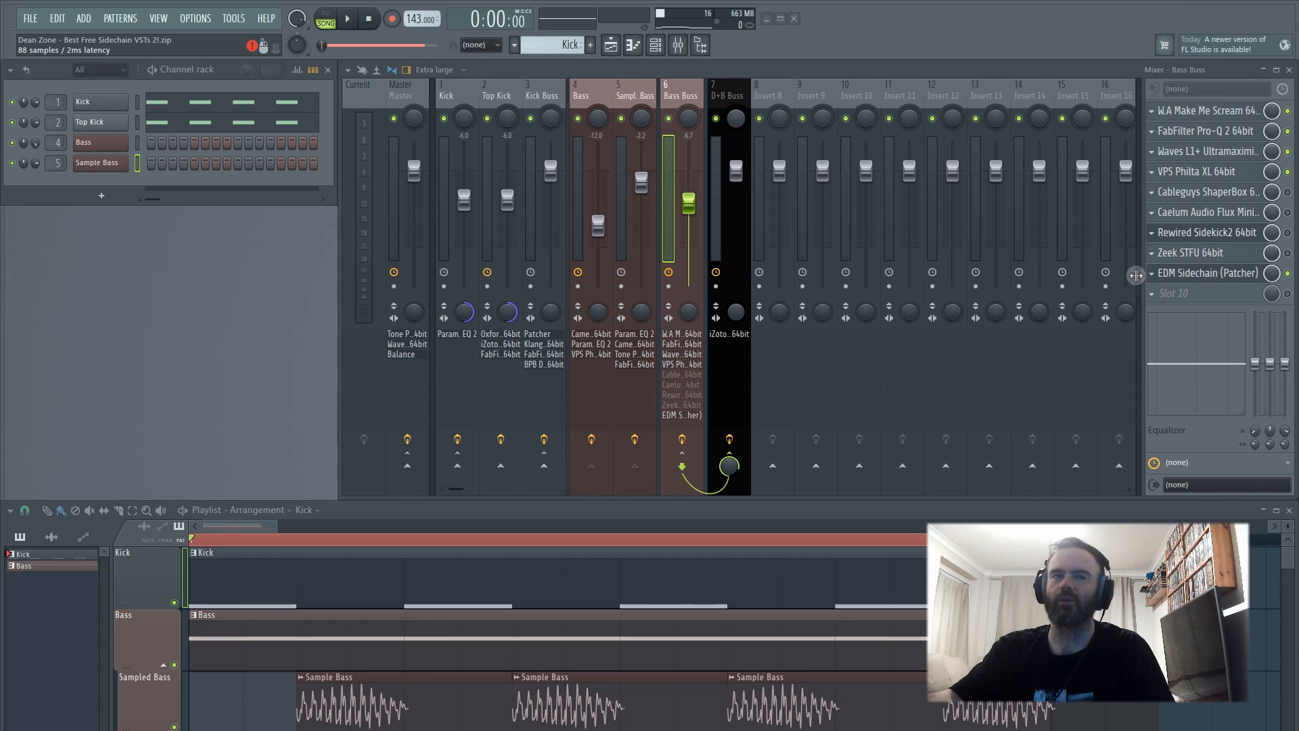
pyautogui.moveTo(662, 218); pyautogui.dragTo(590, 182)
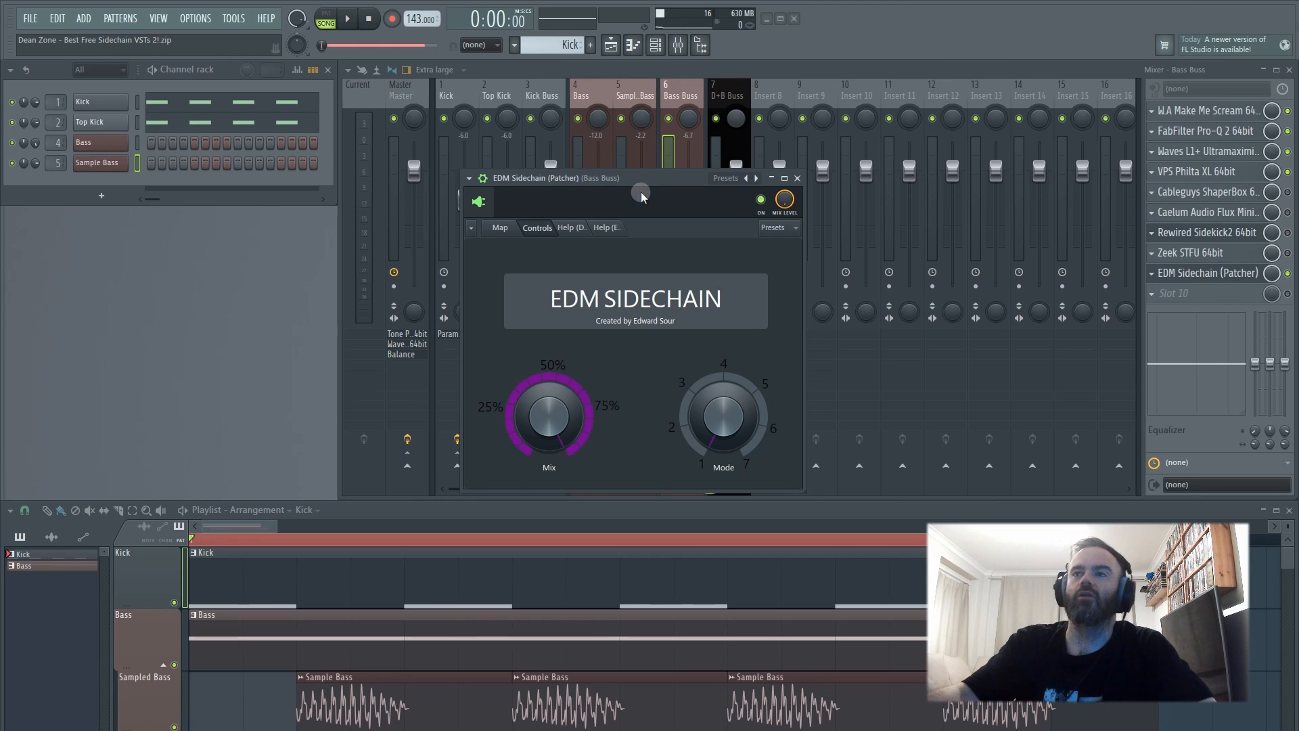
pyautogui.moveTo(638, 180); pyautogui.dragTo(591, 174)
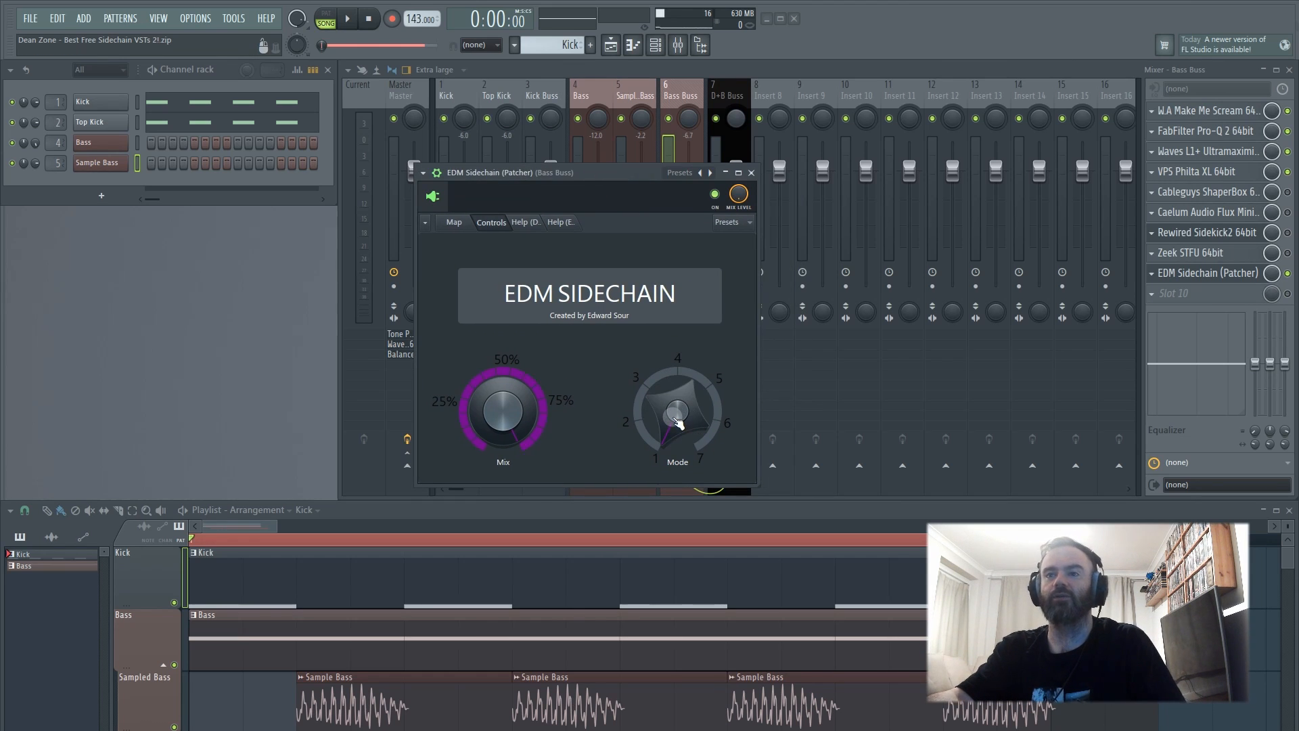
# - Start playback, set the EDM Sidechain Mode to about 6, and reduce the Mix slightly below maximum
pyautogui.press('space')
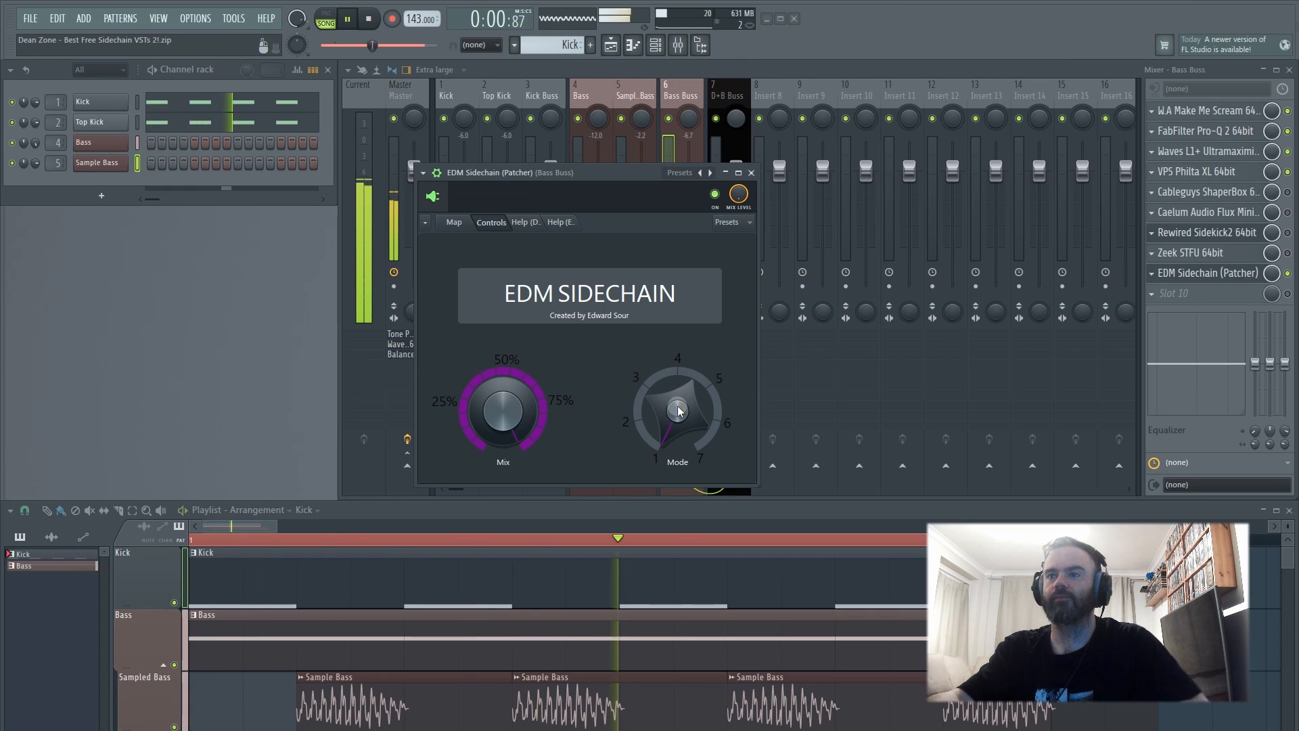
pyautogui.moveTo(534, 400)
pyautogui.mouseDown()
pyautogui.moveTo(535, 444)
pyautogui.moveTo(535, 379)
pyautogui.mouseUp()
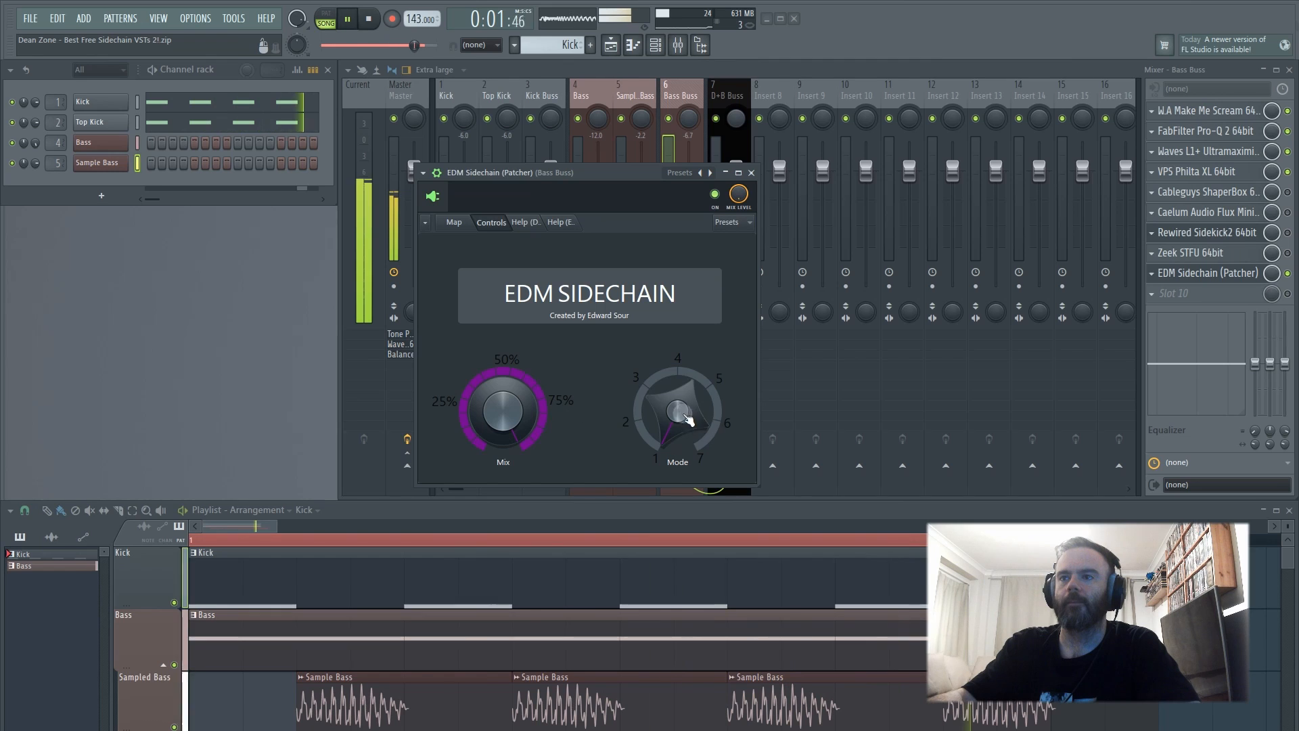
pyautogui.moveTo(689, 419)
pyautogui.mouseDown()
pyautogui.moveTo(684, 374)
pyautogui.moveTo(673, 419)
pyautogui.mouseUp()
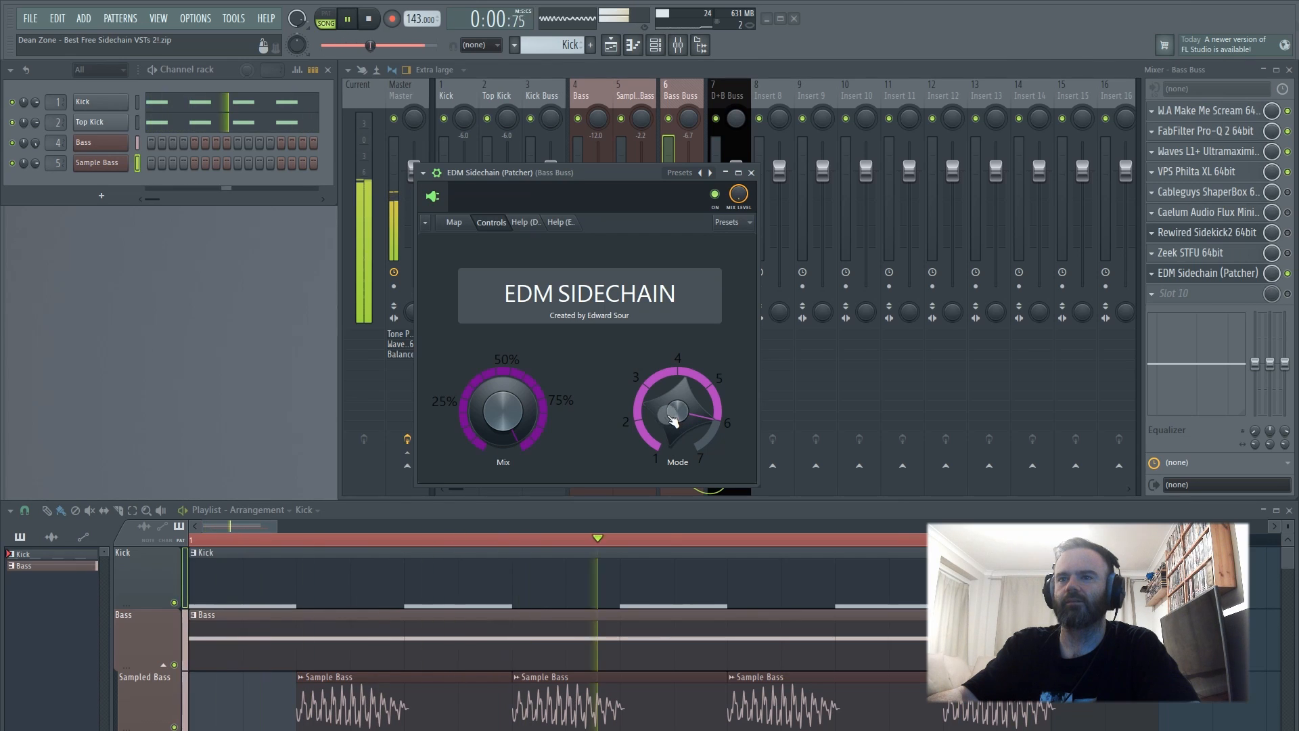
pyautogui.moveTo(518, 416)
pyautogui.mouseDown()
pyautogui.moveTo(517, 446)
pyautogui.moveTo(521, 395)
pyautogui.moveTo(519, 414)
pyautogui.mouseUp()
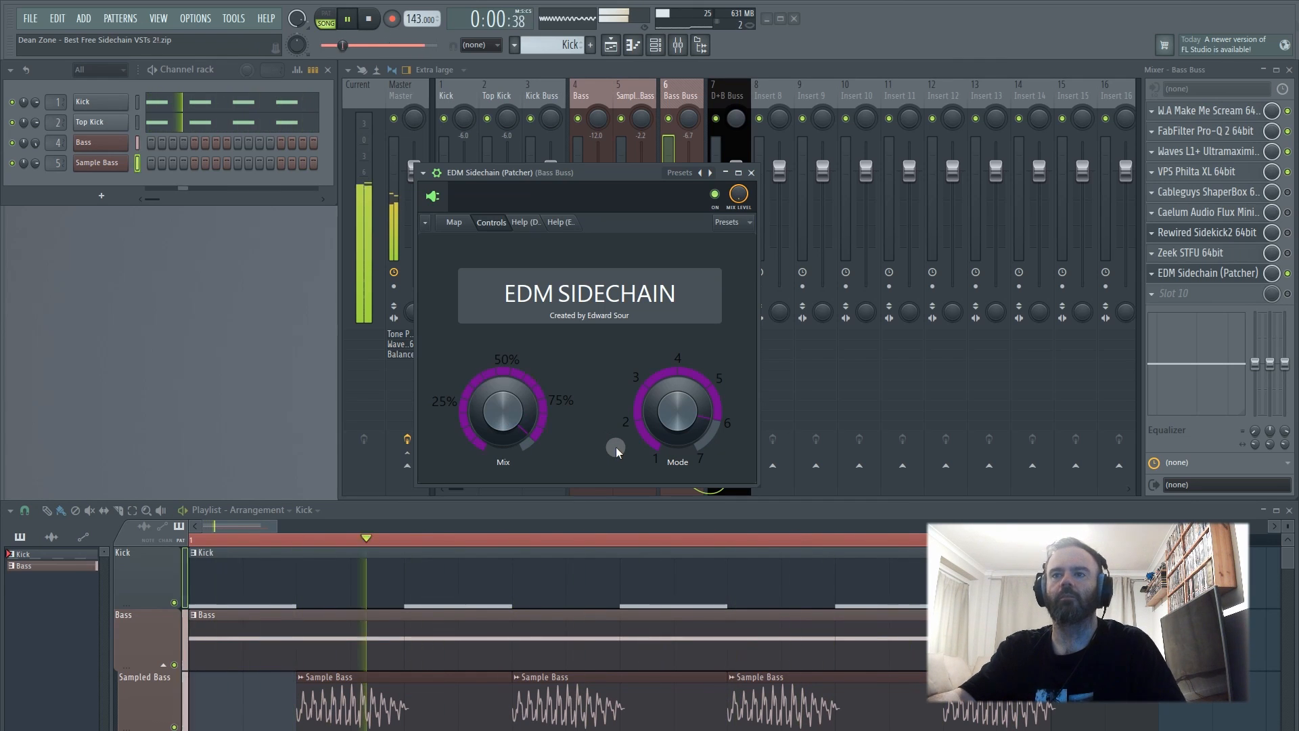
# - Stop playback, then set the EDM Sidechain Mode to 7 and raise the Mix to maximum
pyautogui.press('space')
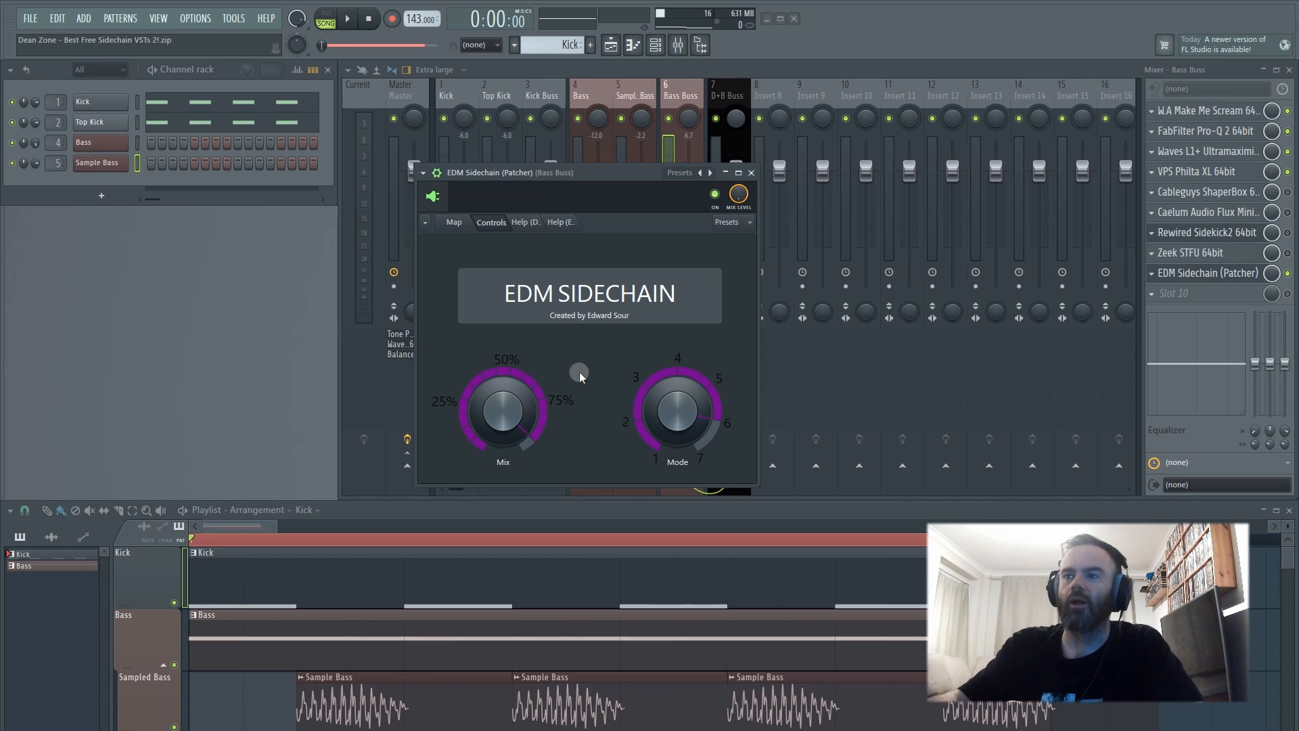
pyautogui.moveTo(683, 406)
pyautogui.mouseDown()
pyautogui.moveTo(682, 474)
pyautogui.moveTo(683, 394)
pyautogui.moveTo(682, 478)
pyautogui.moveTo(681, 327)
pyautogui.moveTo(681, 408)
pyautogui.mouseUp()
pyautogui.moveTo(681, 408); pyautogui.dragTo(681, 340)
pyautogui.moveTo(680, 340)
pyautogui.mouseDown()
pyautogui.moveTo(681, 409)
pyautogui.moveTo(681, 326)
pyautogui.mouseUp()
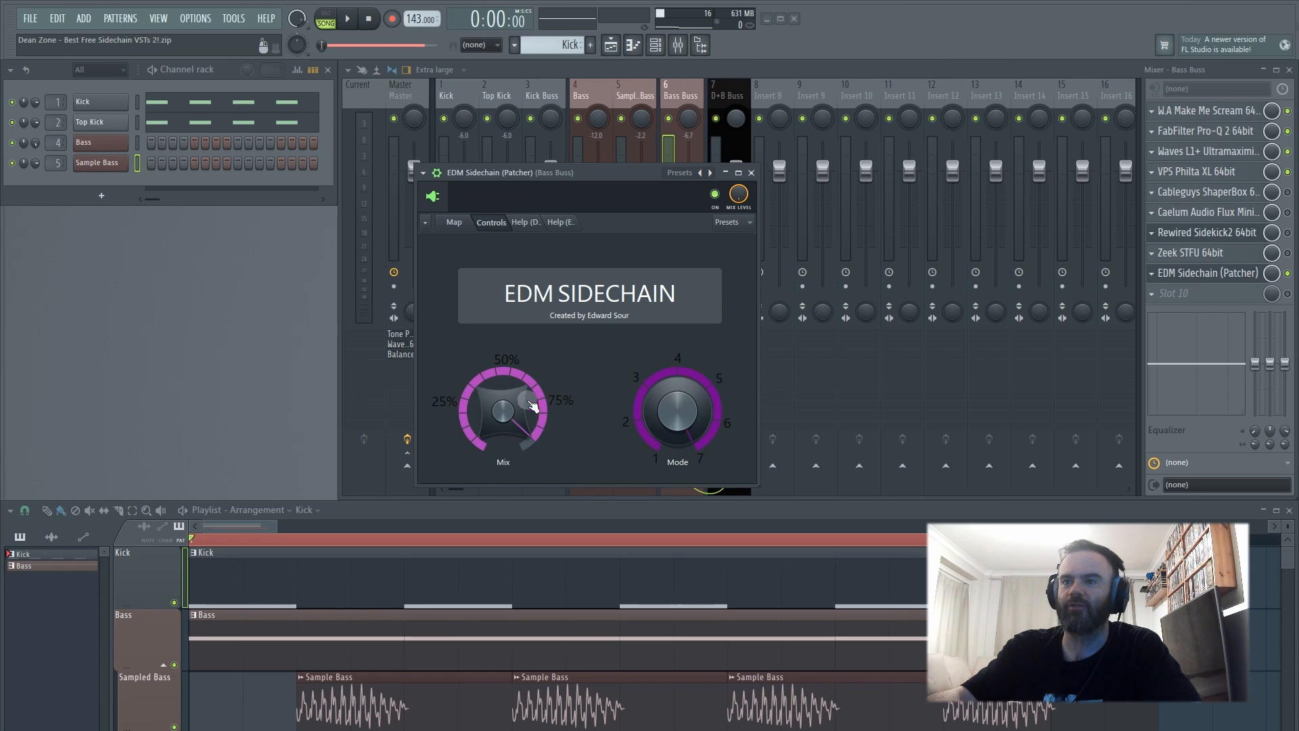
pyautogui.moveTo(503, 411)
pyautogui.mouseDown()
pyautogui.moveTo(503, 476)
pyautogui.moveTo(503, 406)
pyautogui.mouseUp()
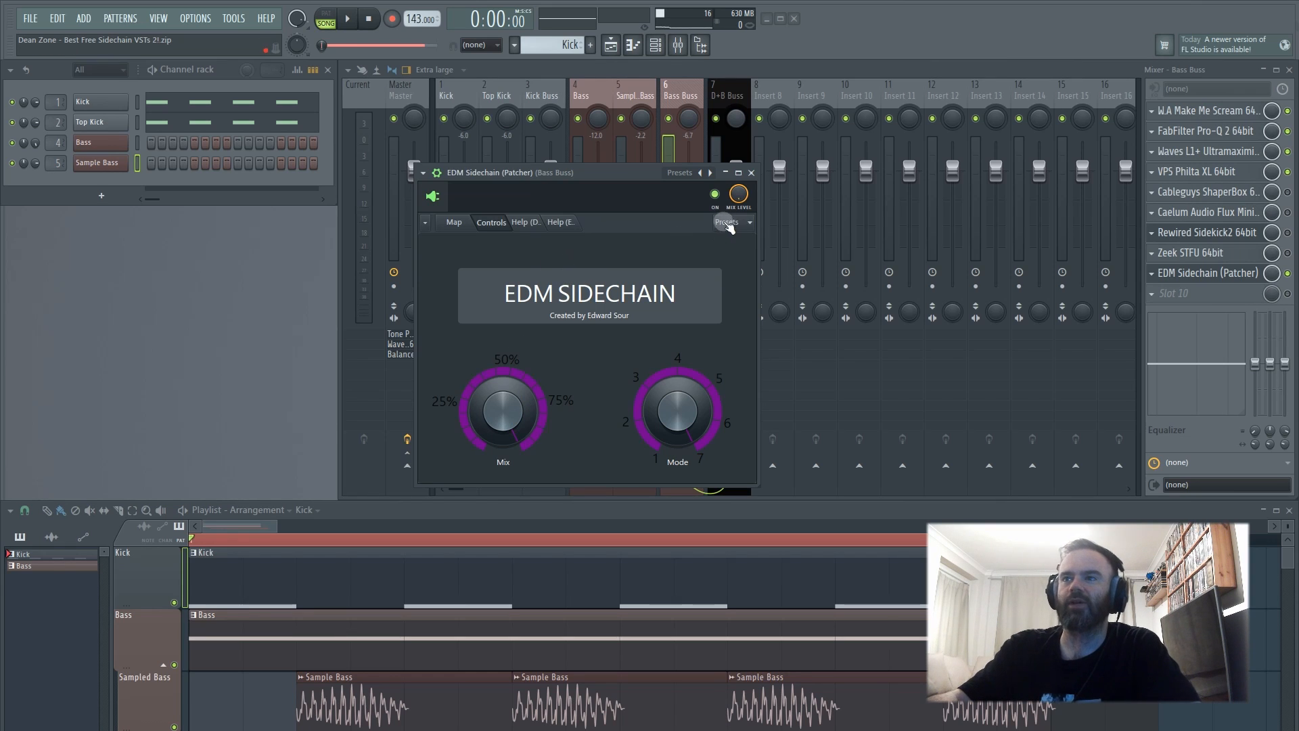
# - Show the EDM Sidechain patch map and inspect its Invert Volume, Sidechain and Pattern selector modules
pyautogui.click(453, 222)
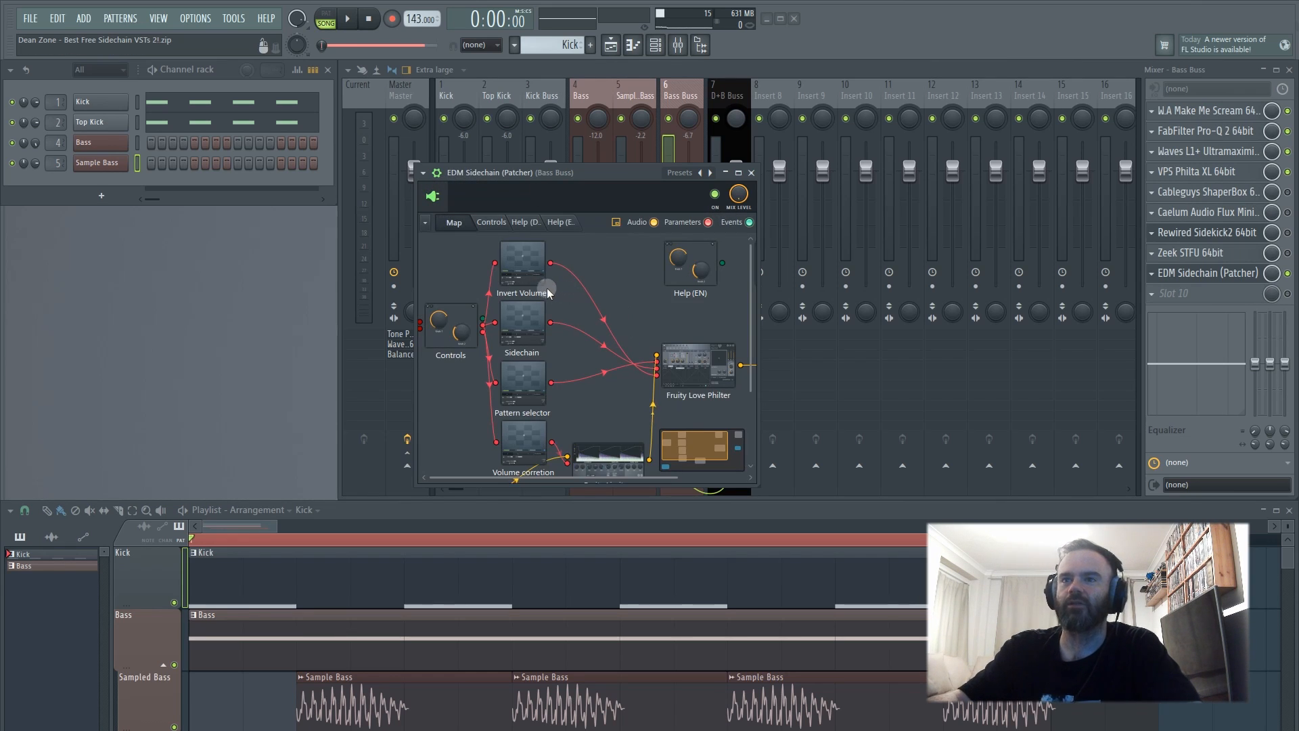
pyautogui.click(524, 261)
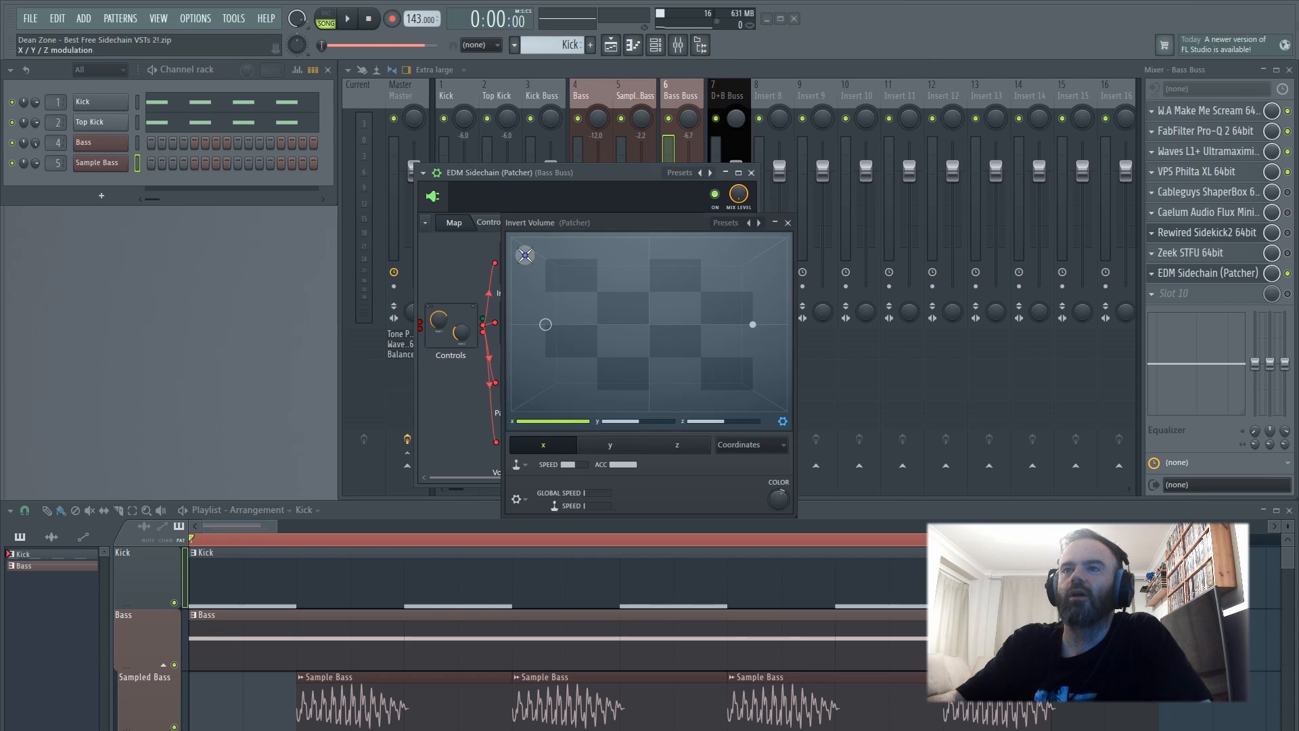
pyautogui.moveTo(696, 222); pyautogui.dragTo(935, 212)
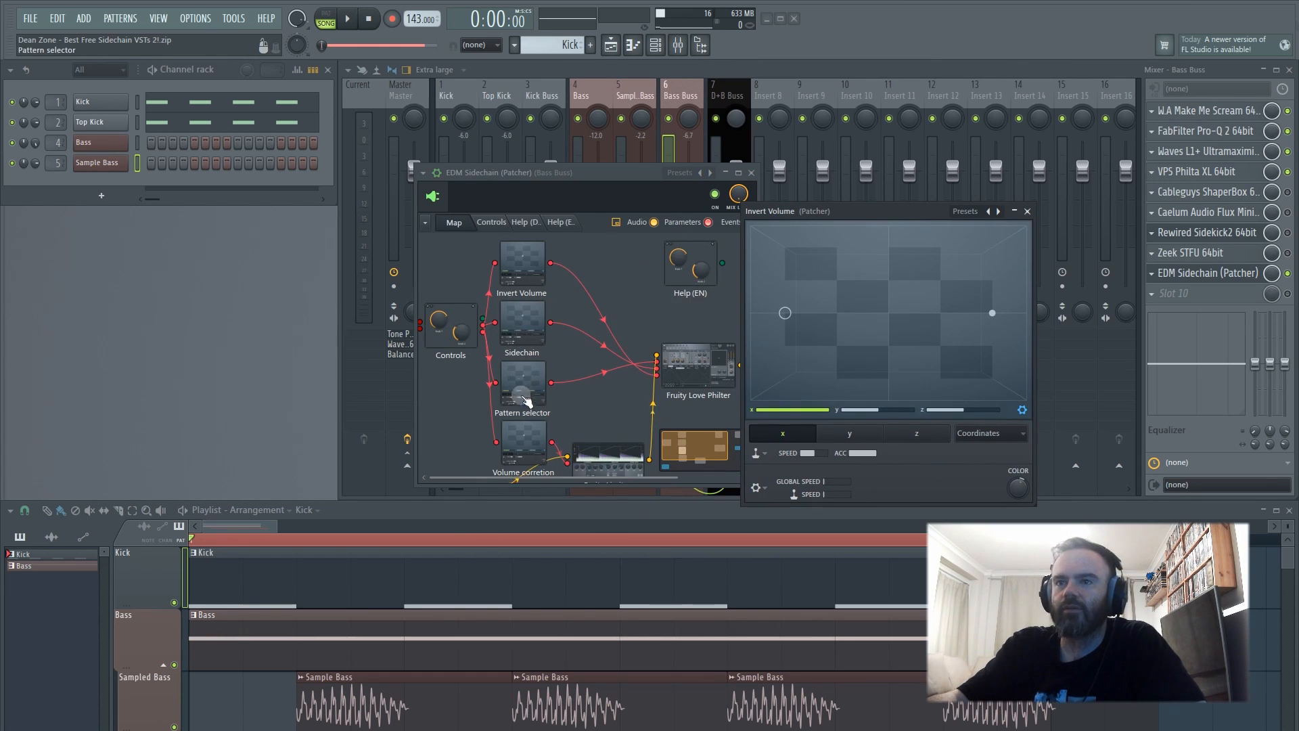
pyautogui.click(516, 313)
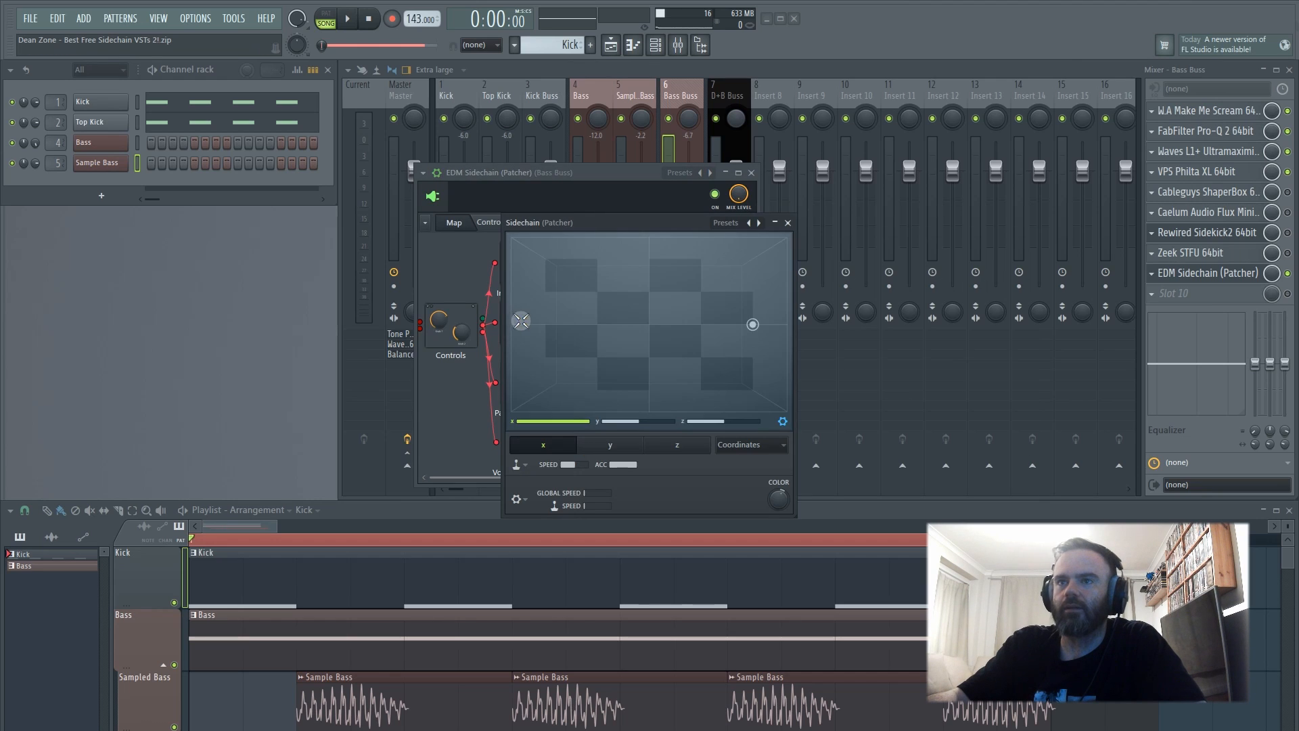
pyautogui.click(788, 222)
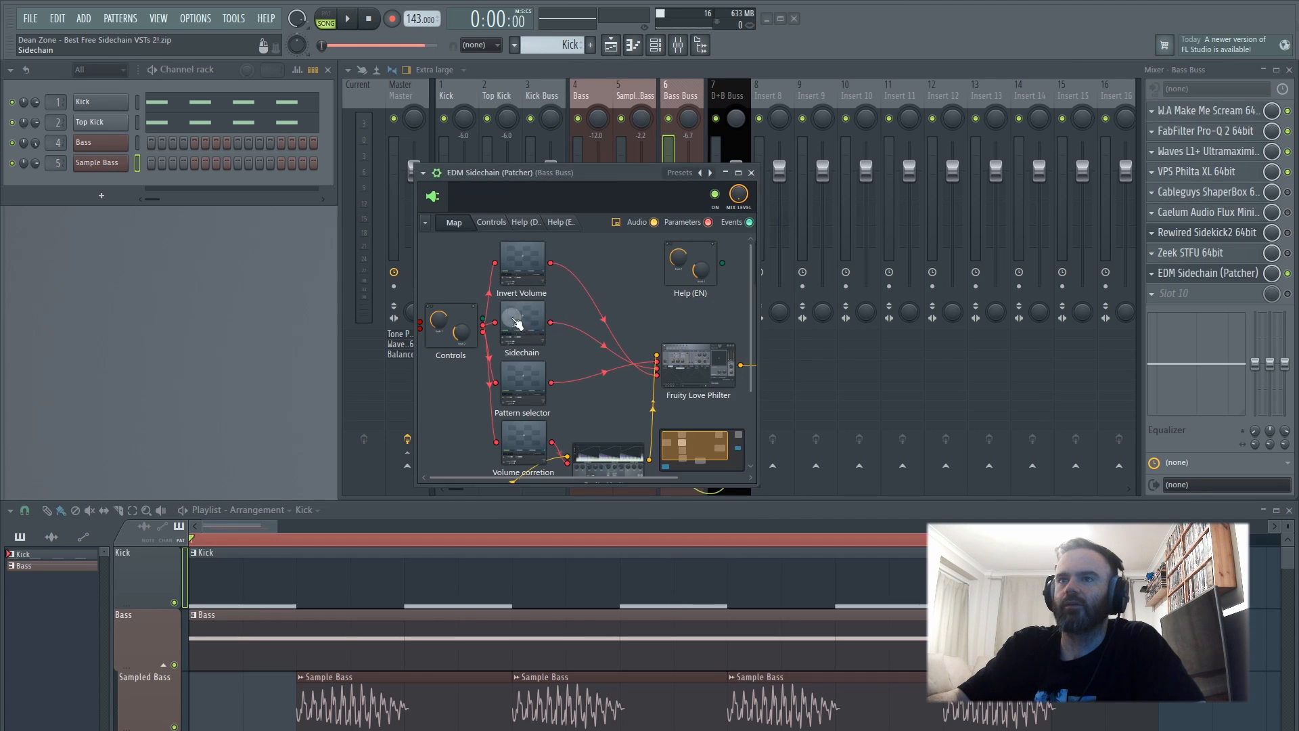
pyautogui.click(520, 379)
pyautogui.click(785, 222)
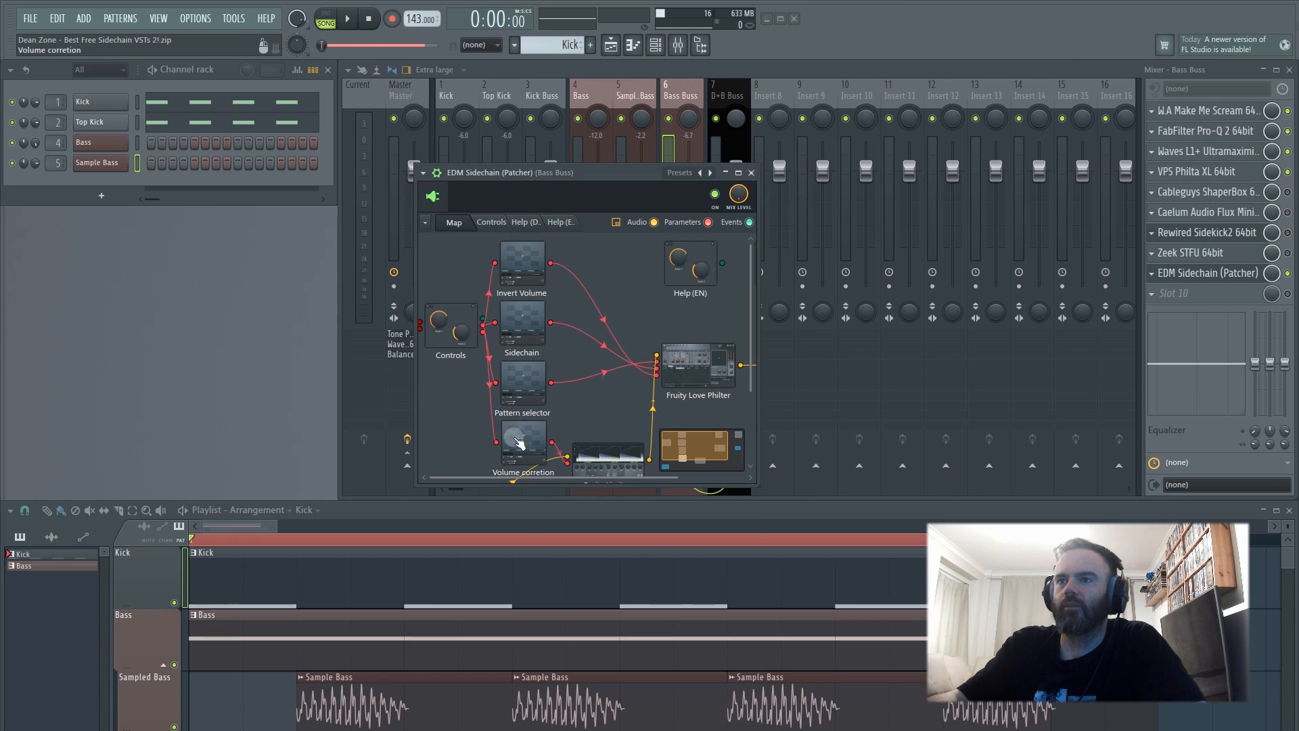
# - Inspect the patch's Fruity Limiter and Fruity Love Philter during playback, then stop playback and recheck the limiter
pyautogui.click(604, 393)
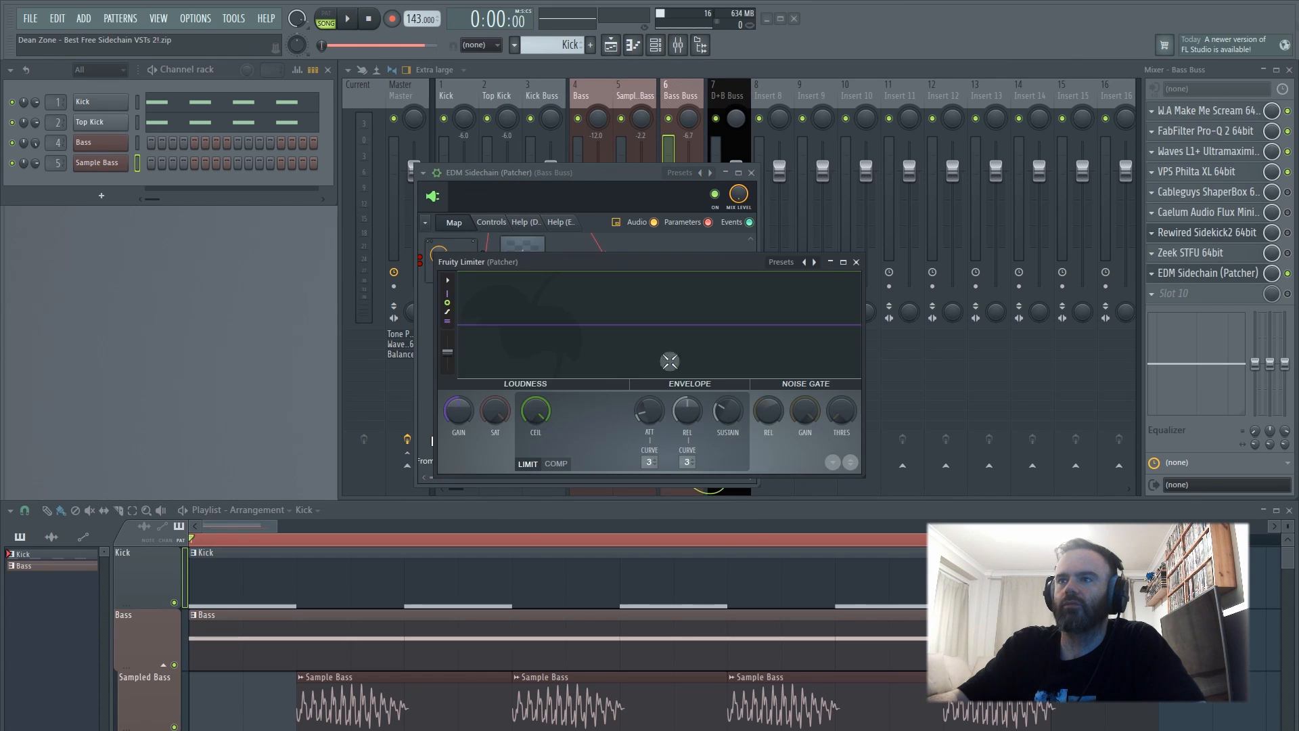
pyautogui.press('space')
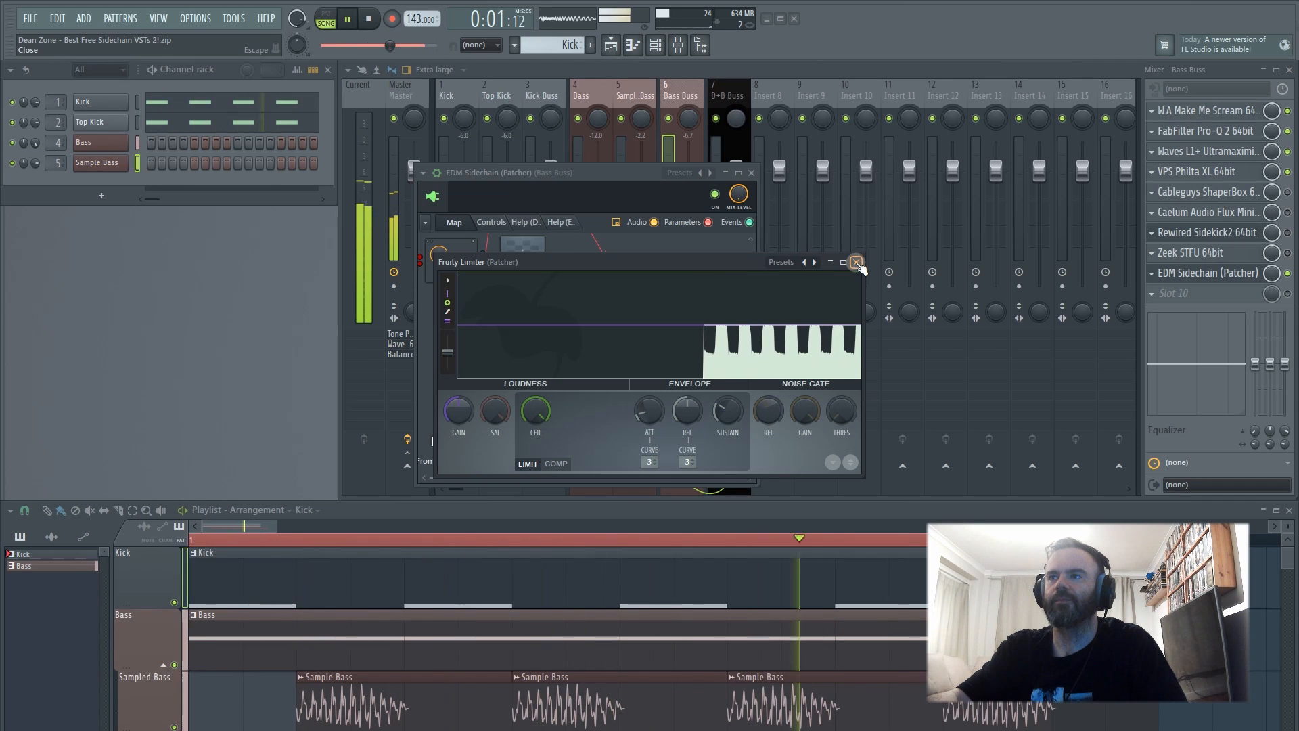
pyautogui.click(857, 262)
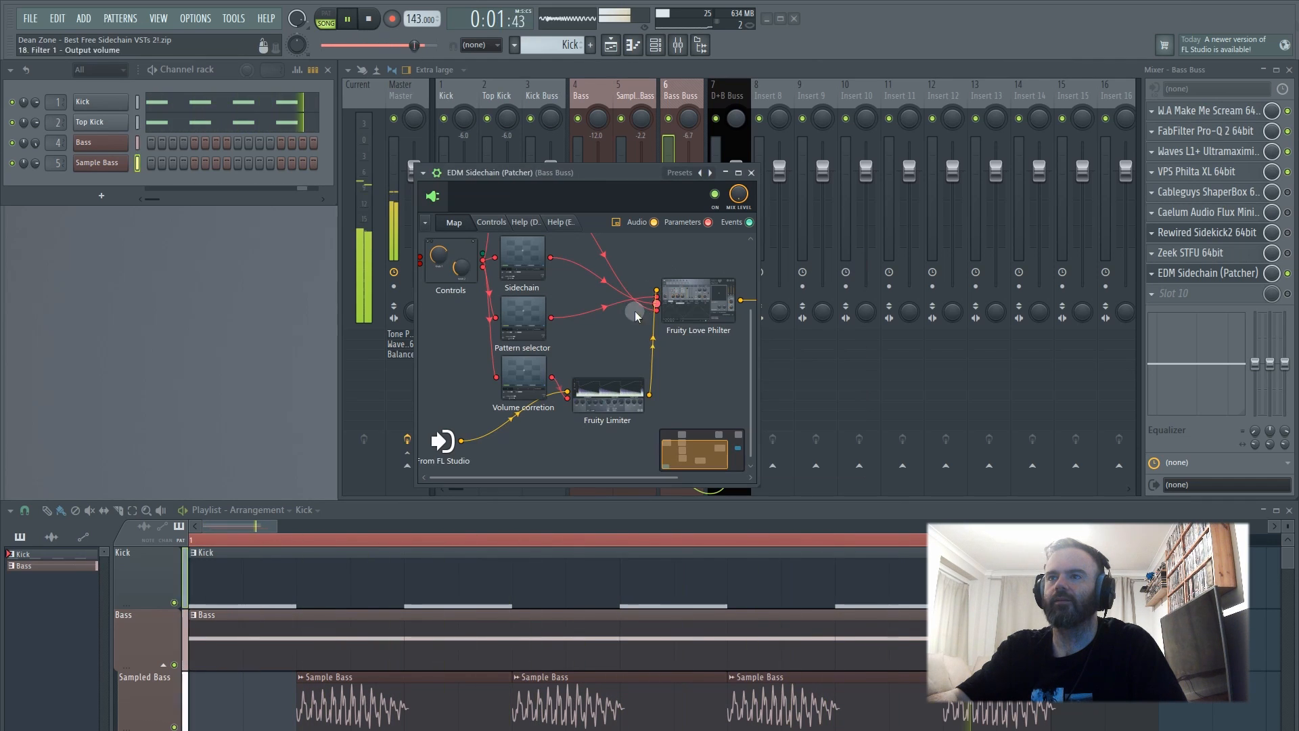
pyautogui.click(707, 305)
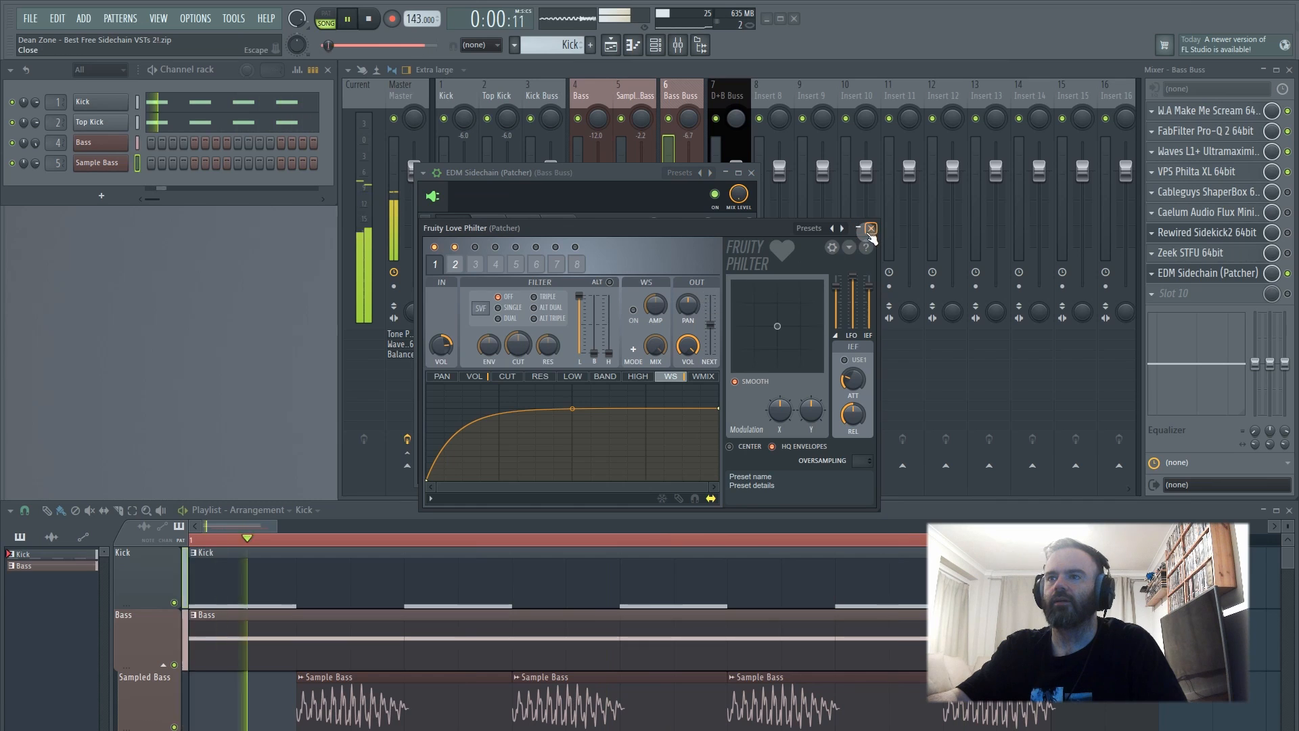
pyautogui.click(870, 228)
pyautogui.press('space')
pyautogui.click(618, 404)
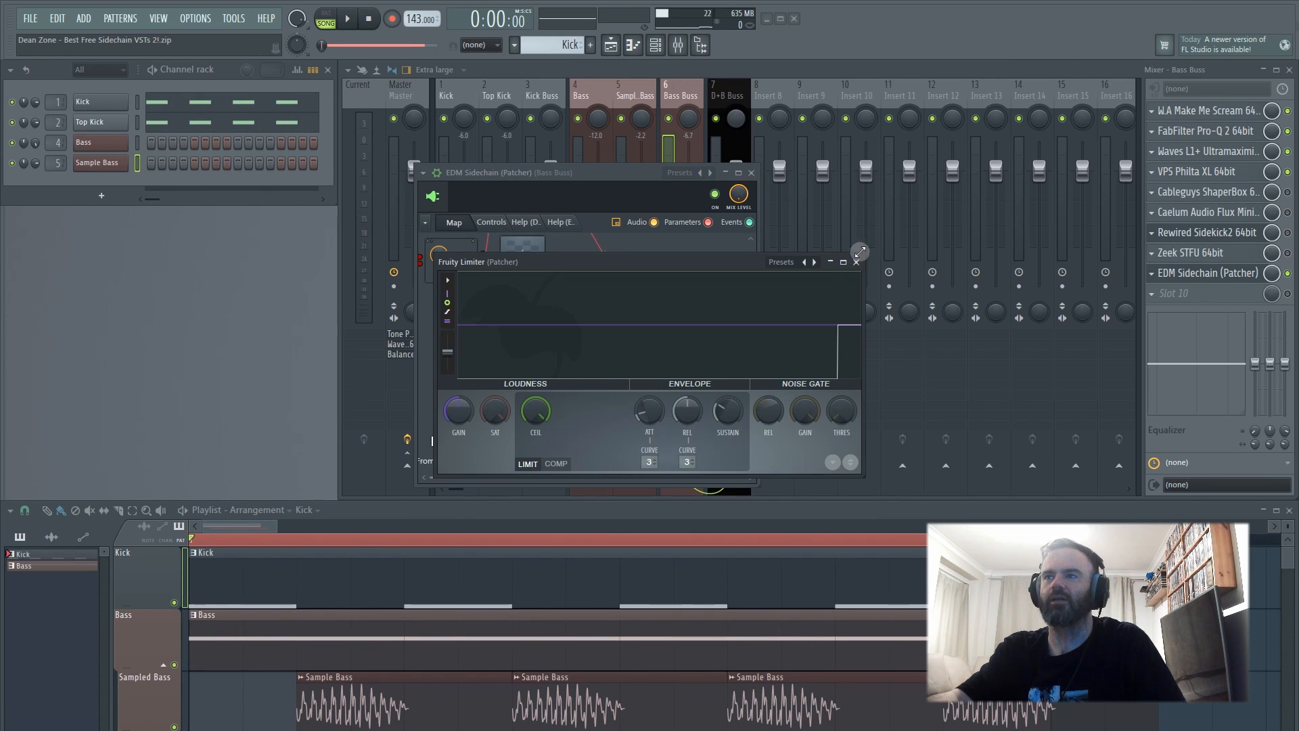
pyautogui.click(856, 262)
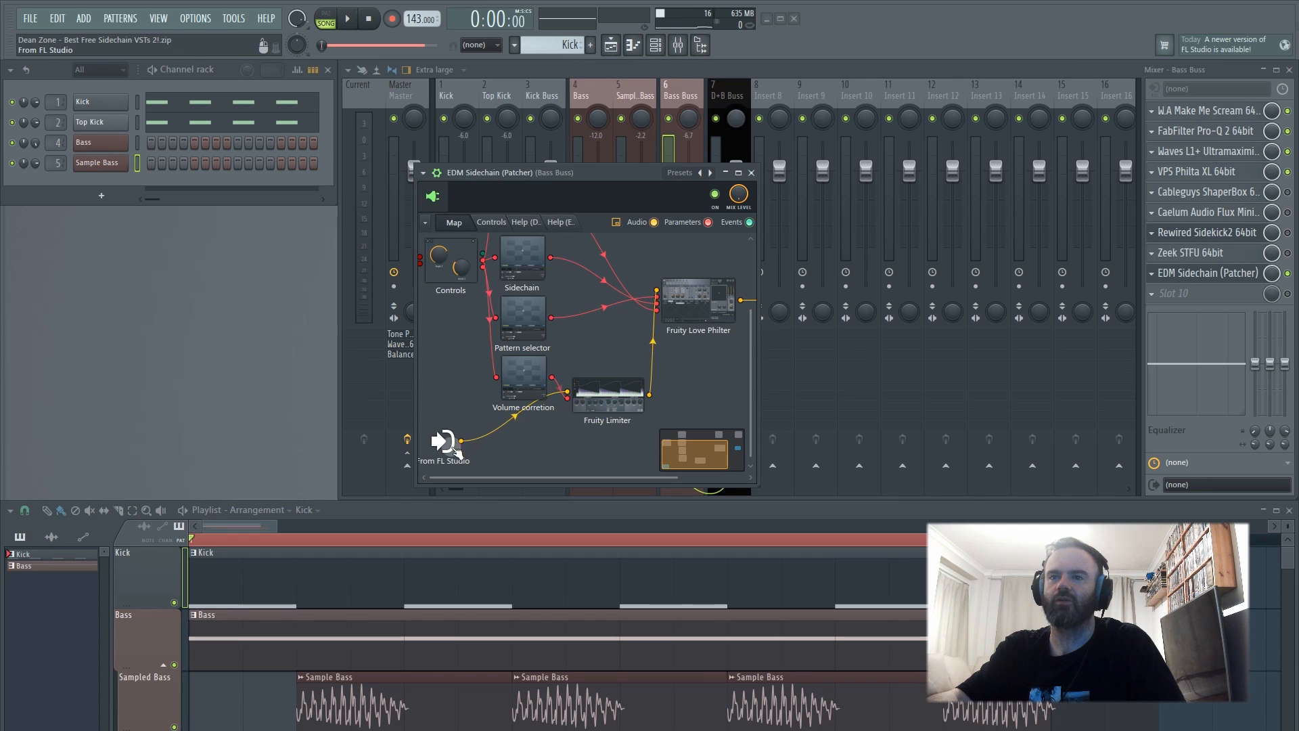
pyautogui.scroll(2, 598, 416)
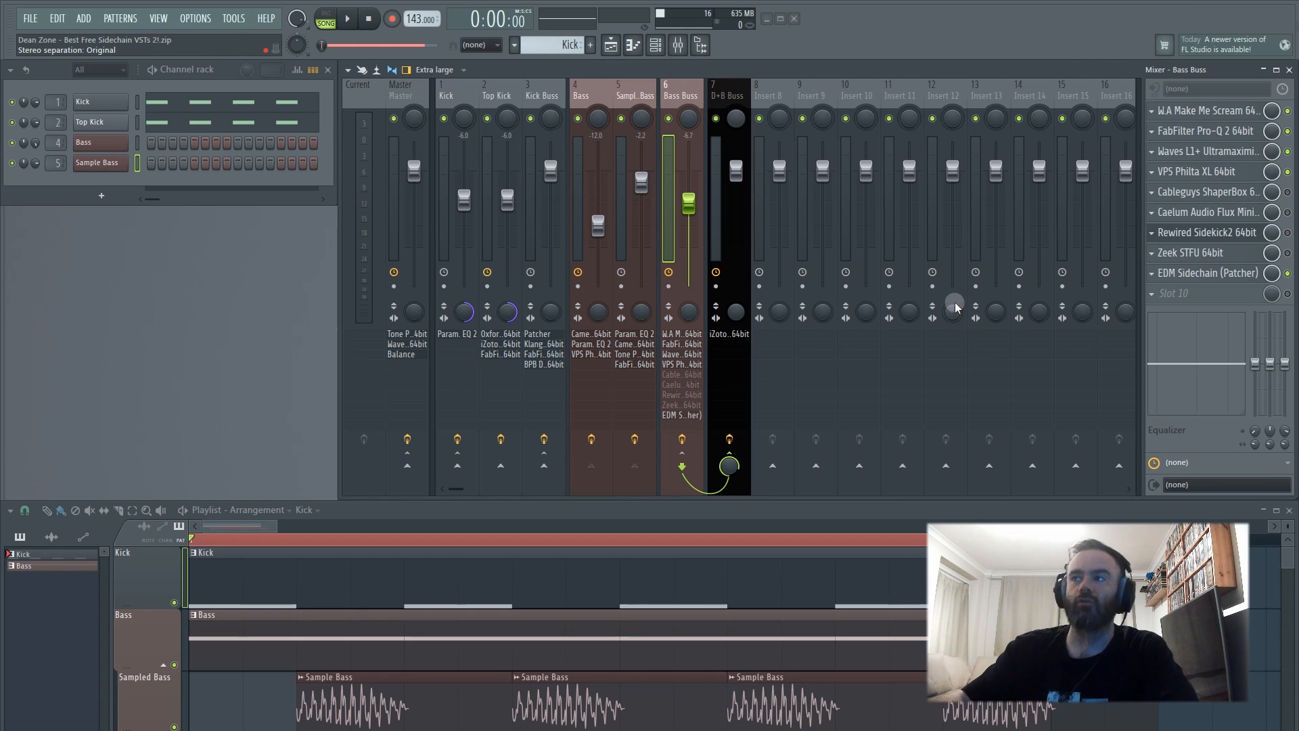
# - Review the volume curves of Cableguys ShaperBox and Caelum Audio Flux Mini 2 on the Bass Buss, leaving ShaperBox open
pyautogui.click(1196, 193)
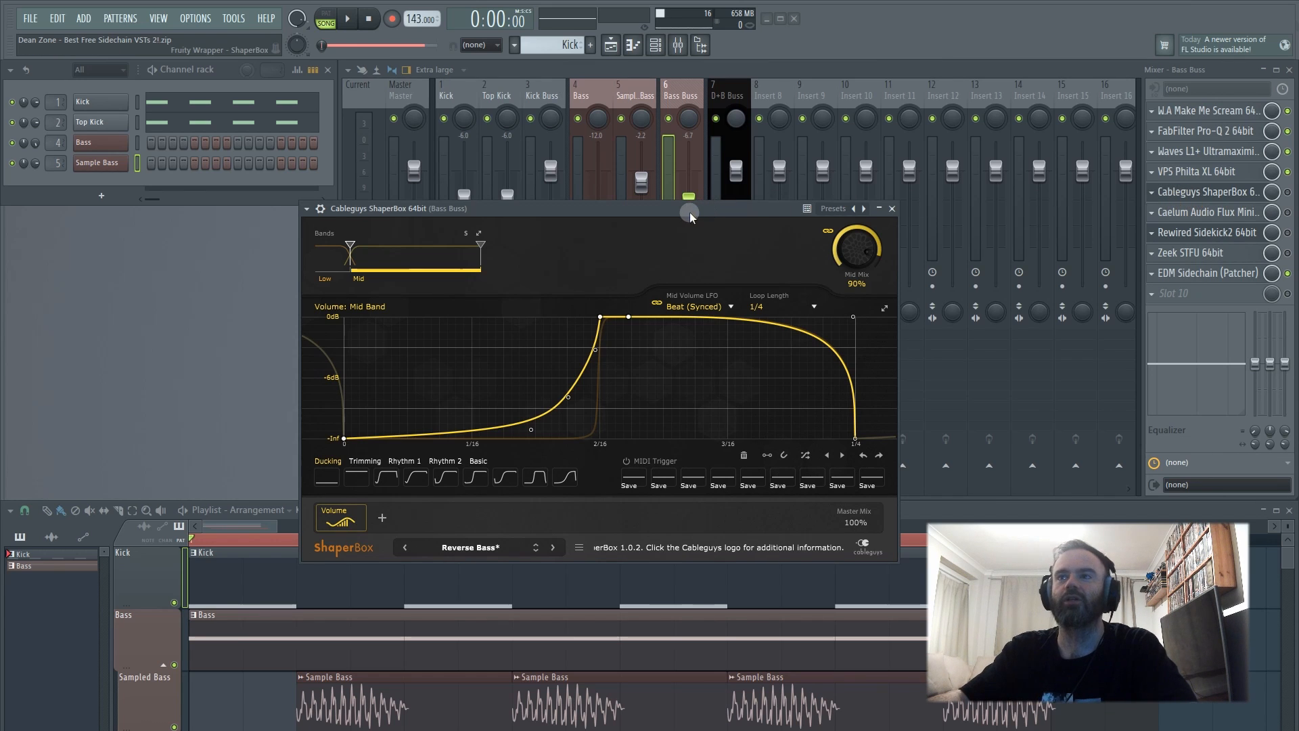
pyautogui.click(1218, 215)
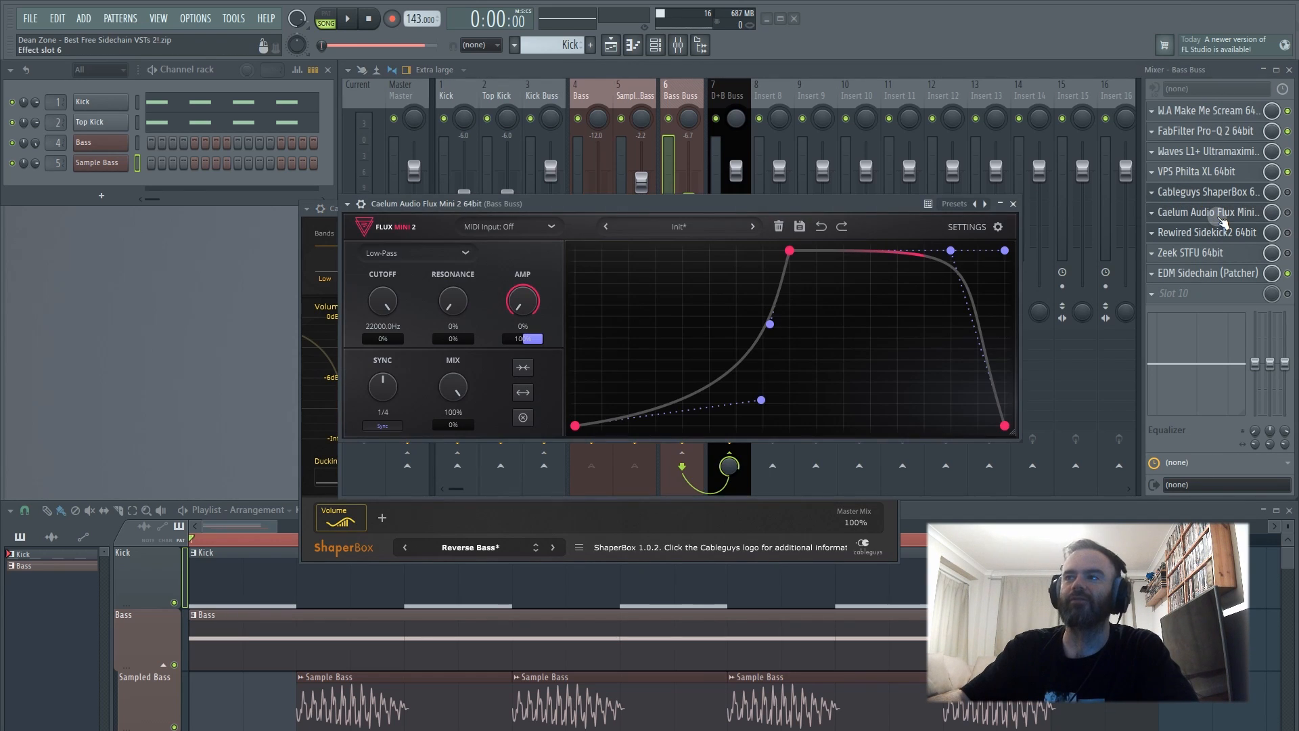
pyautogui.click(1013, 204)
pyautogui.click(1210, 200)
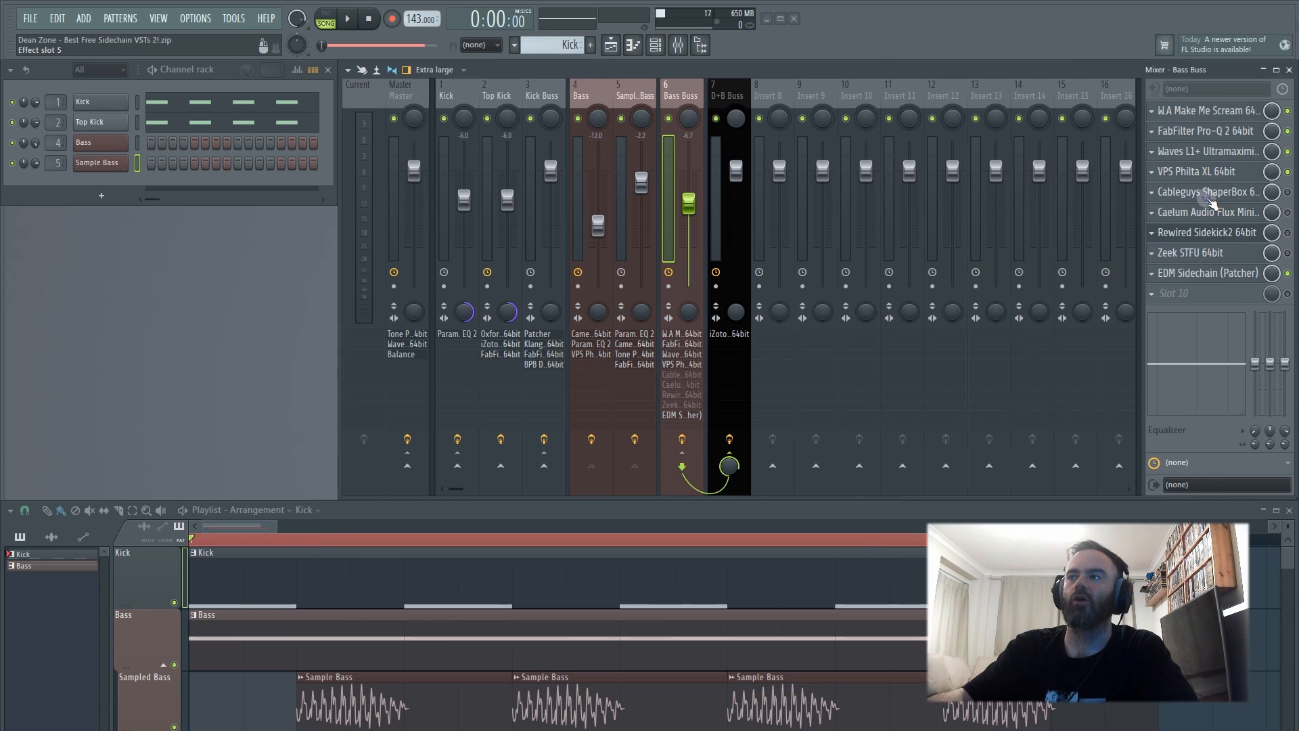
pyautogui.click(1211, 203)
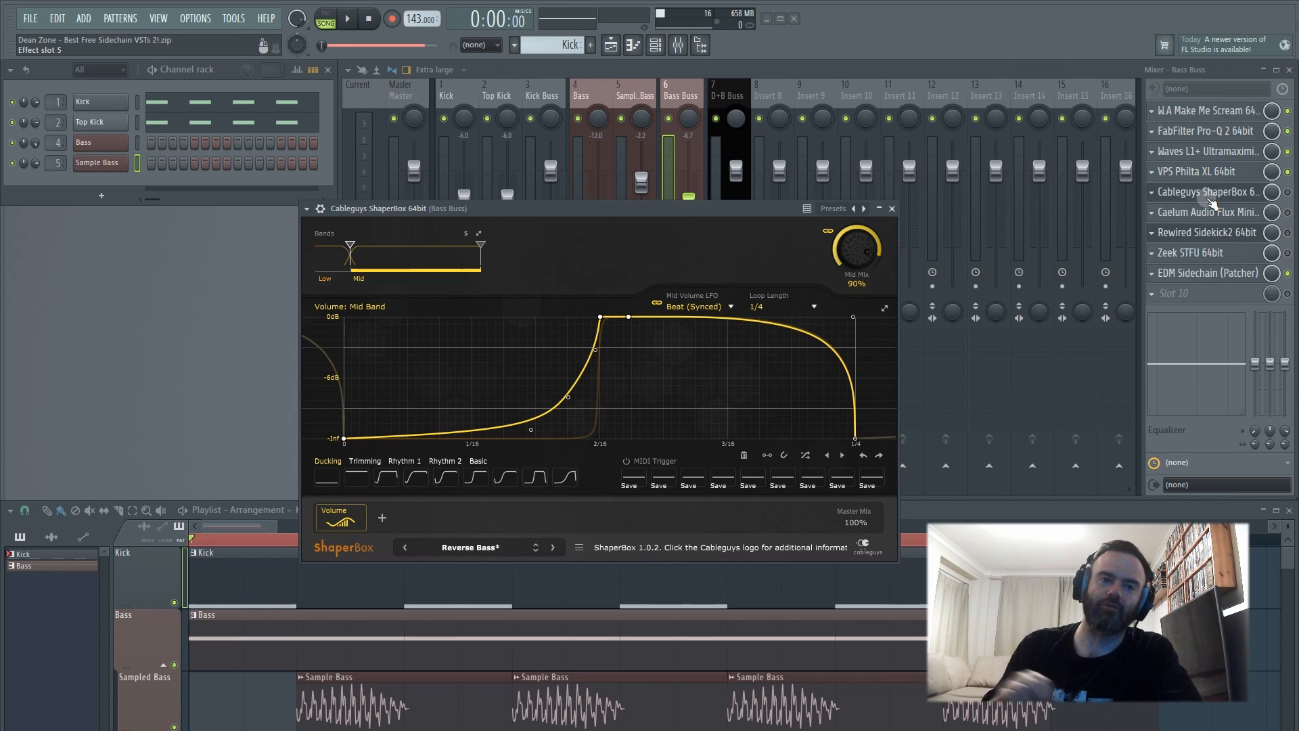